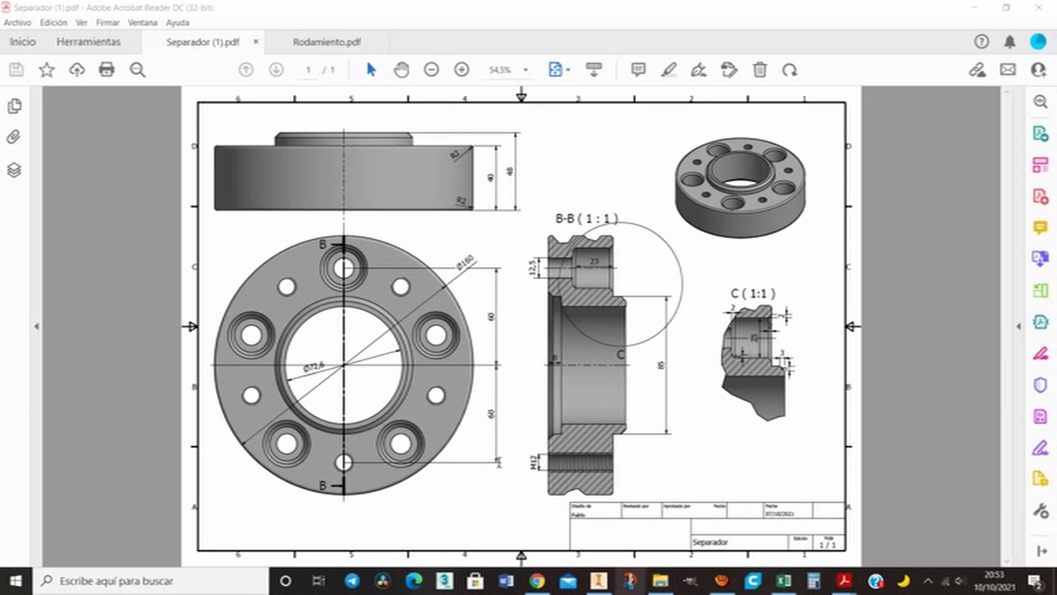
# Switch to Autodesk Inventor, create a new part and start a 2D sketch on the XZ plane
pyautogui.click(599, 581)
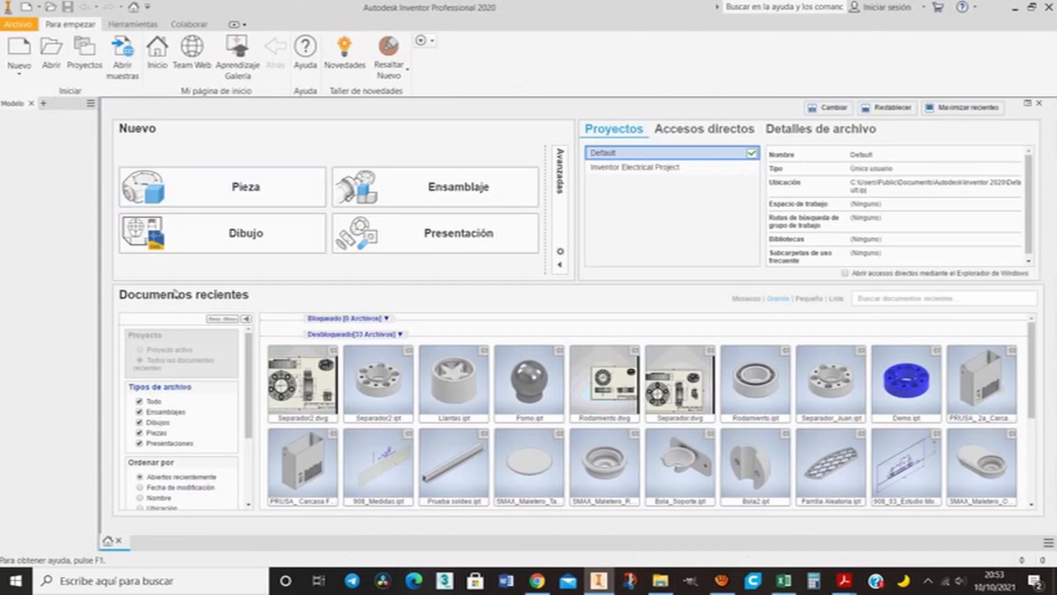
pyautogui.click(190, 145)
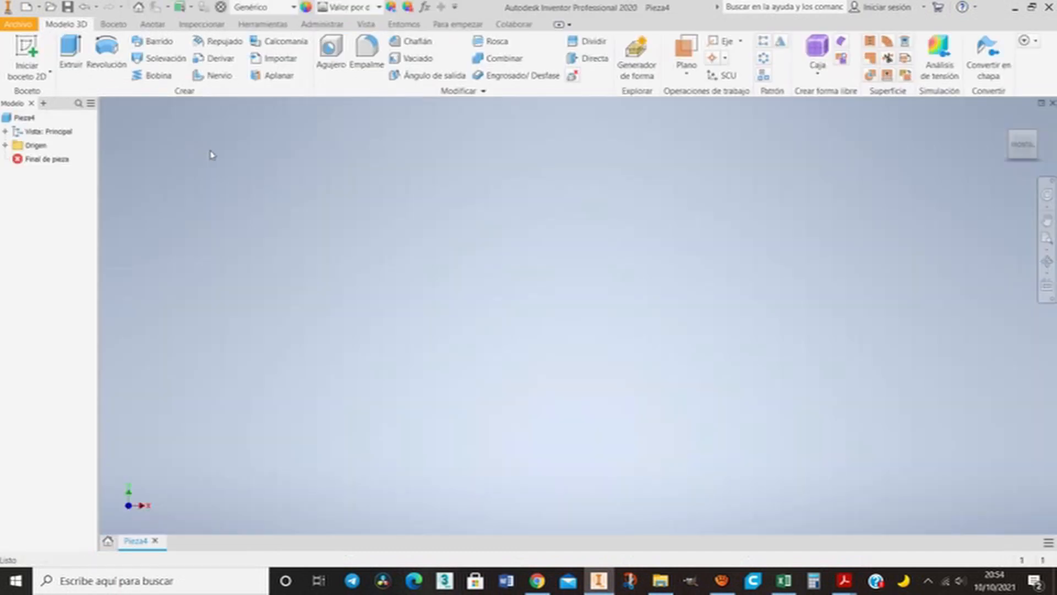
pyautogui.click(26, 35)
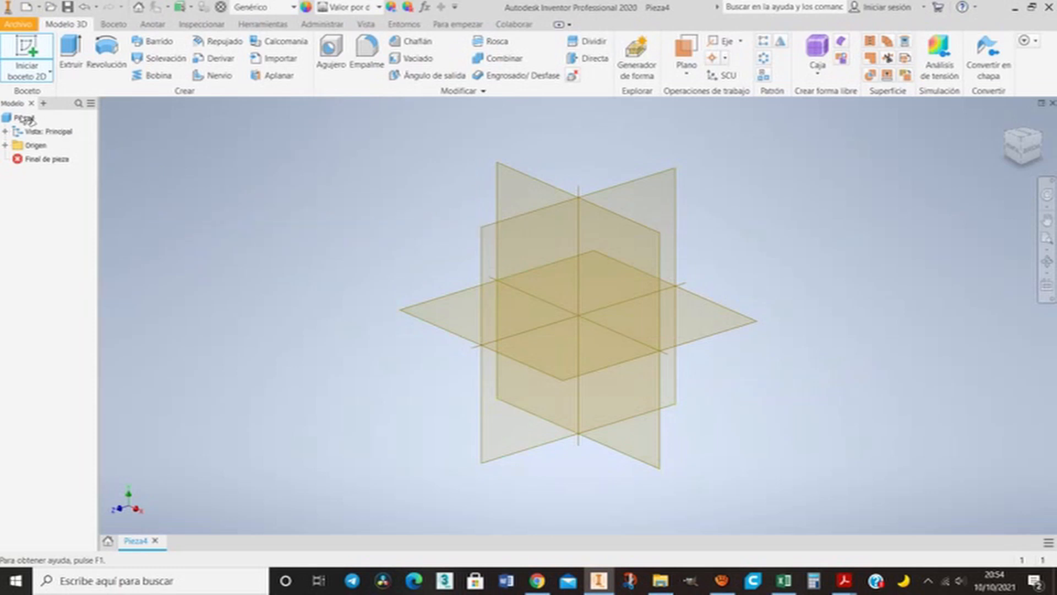
pyautogui.click(5, 145)
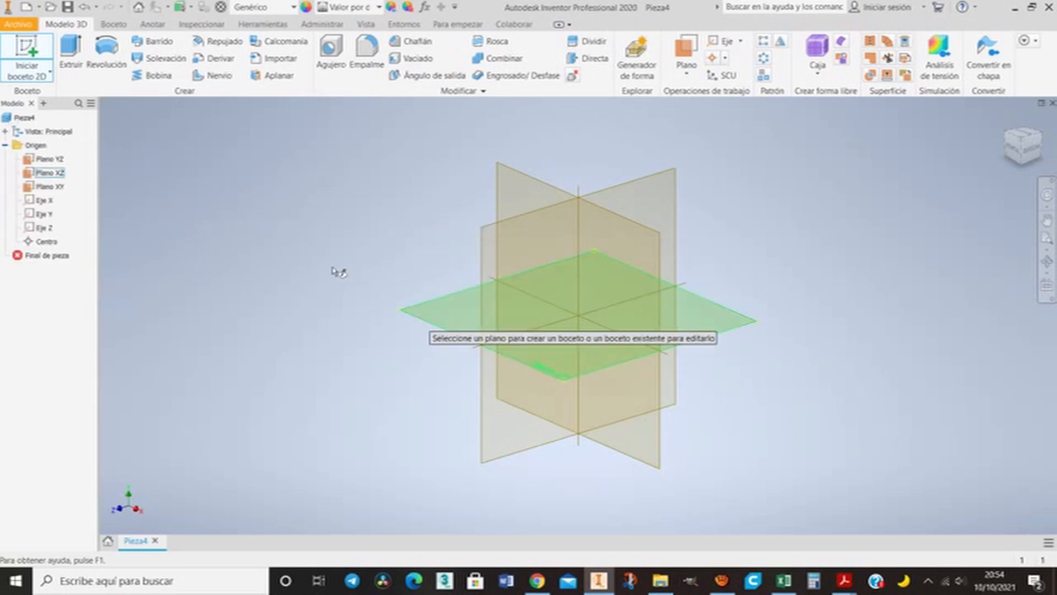
pyautogui.click(14, 35)
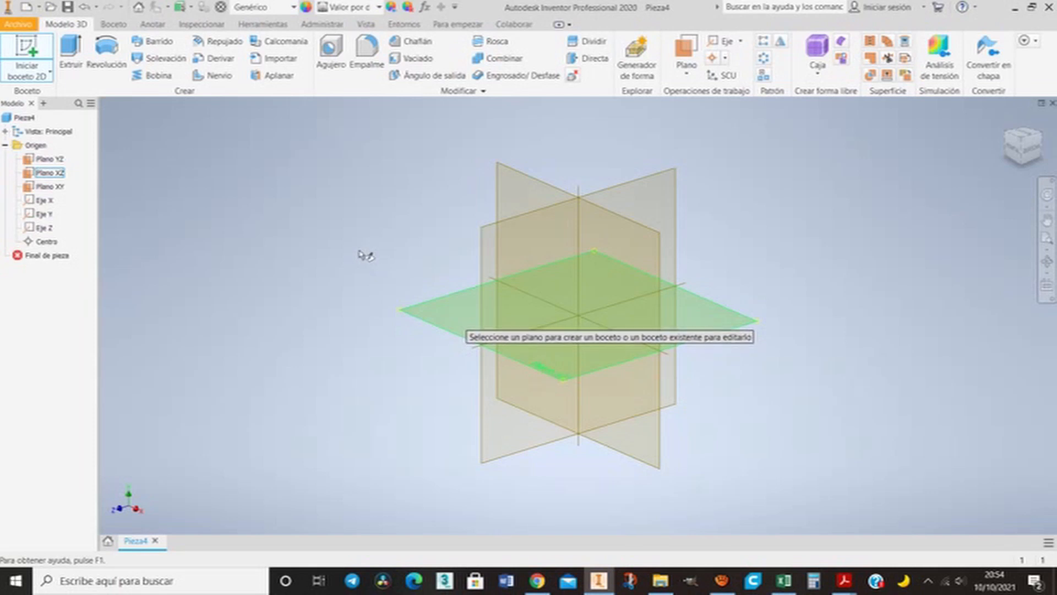
pyautogui.click(449, 312)
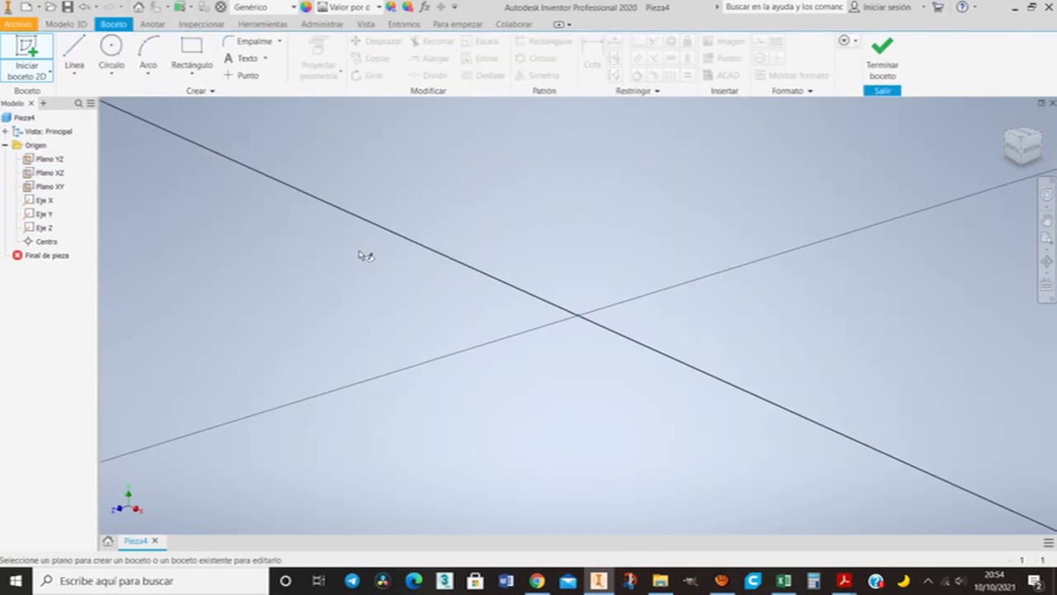
# Draw a 160 mm diameter circle centred on the origin and finish the sketch
pyautogui.click(111, 48)
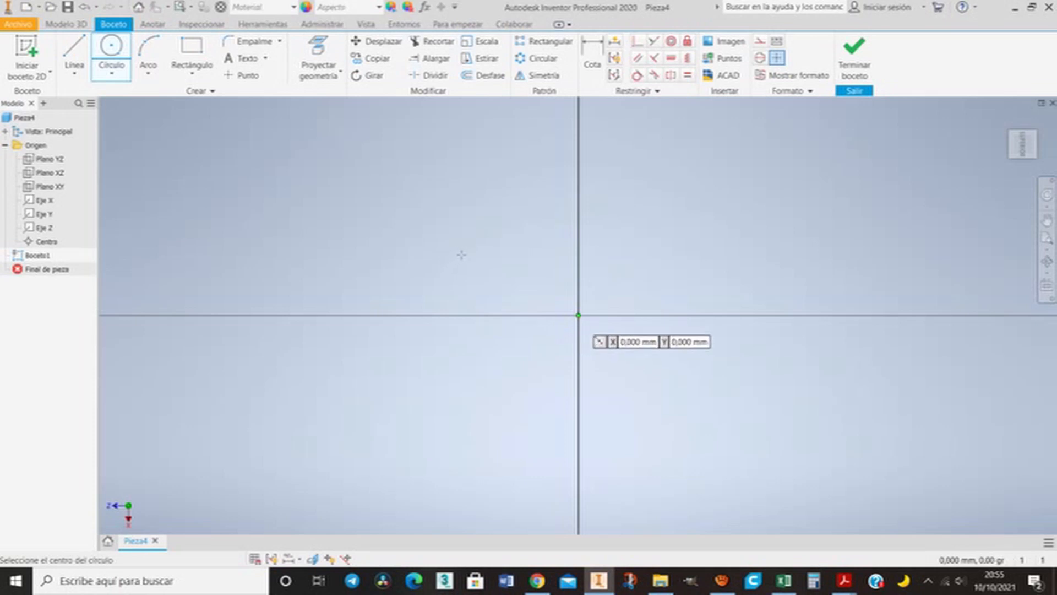
pyautogui.click(578, 318)
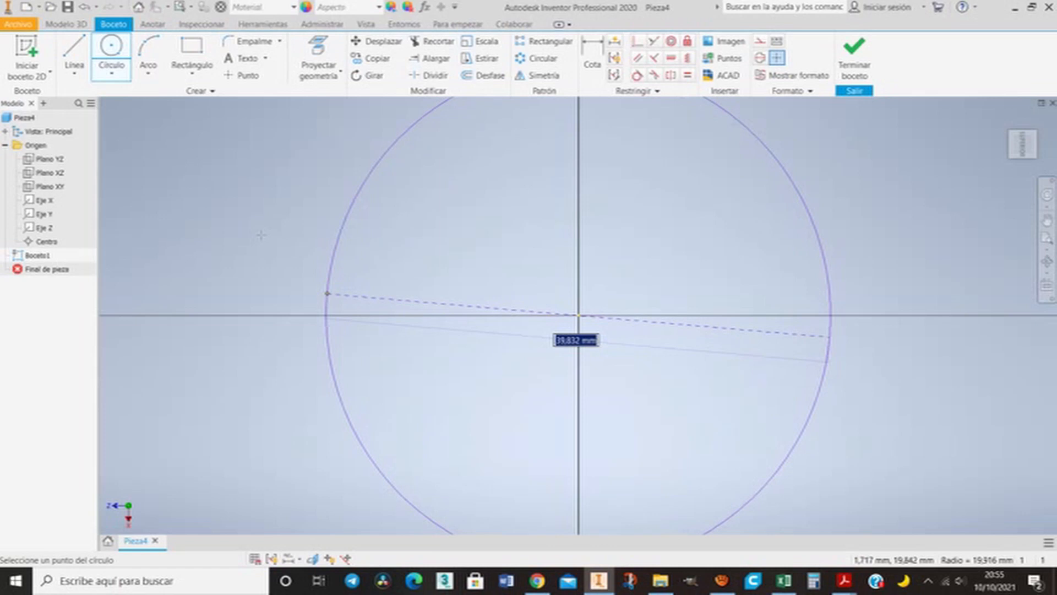
pyautogui.write('160')
pyautogui.press('Tab')
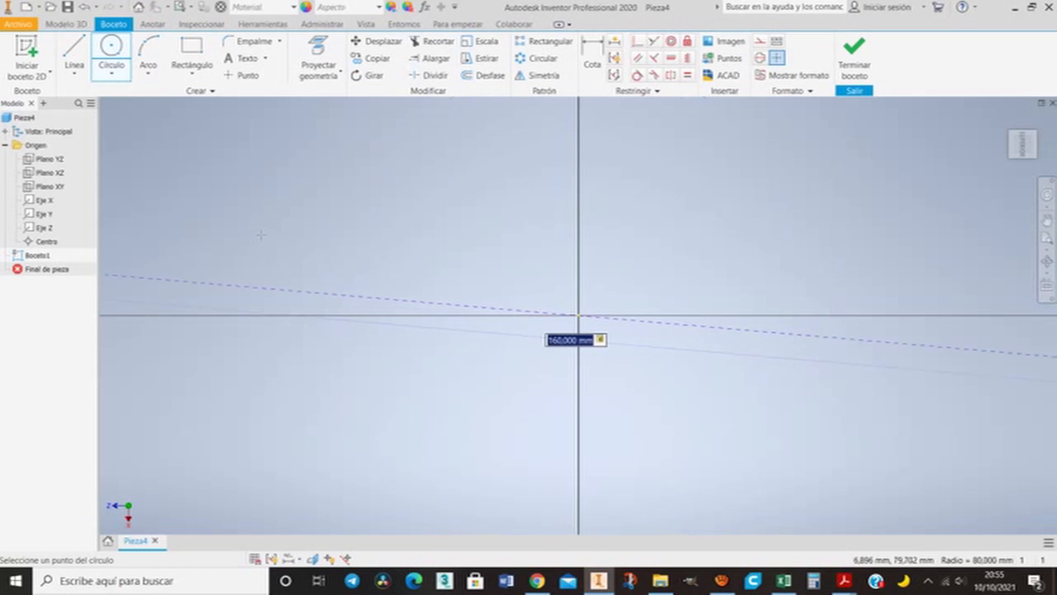
pyautogui.press('Return')
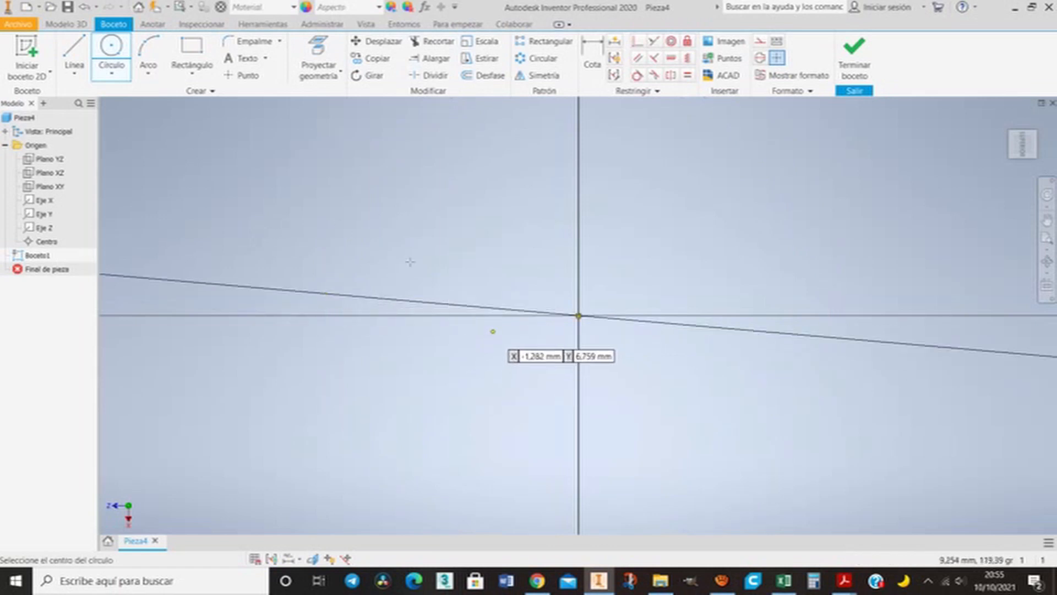
pyautogui.click(1047, 238)
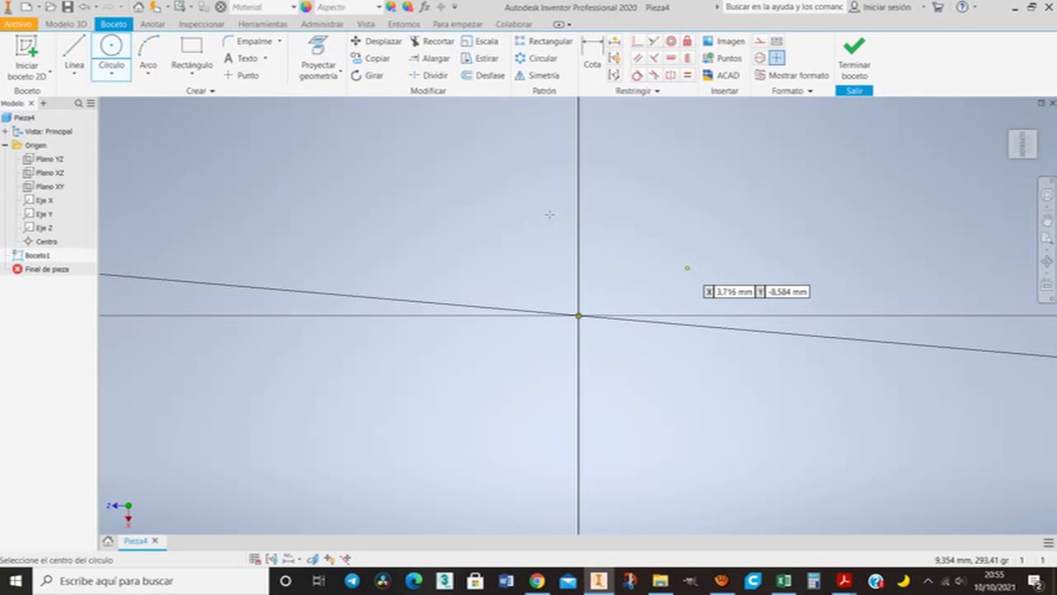
pyautogui.click(1046, 238)
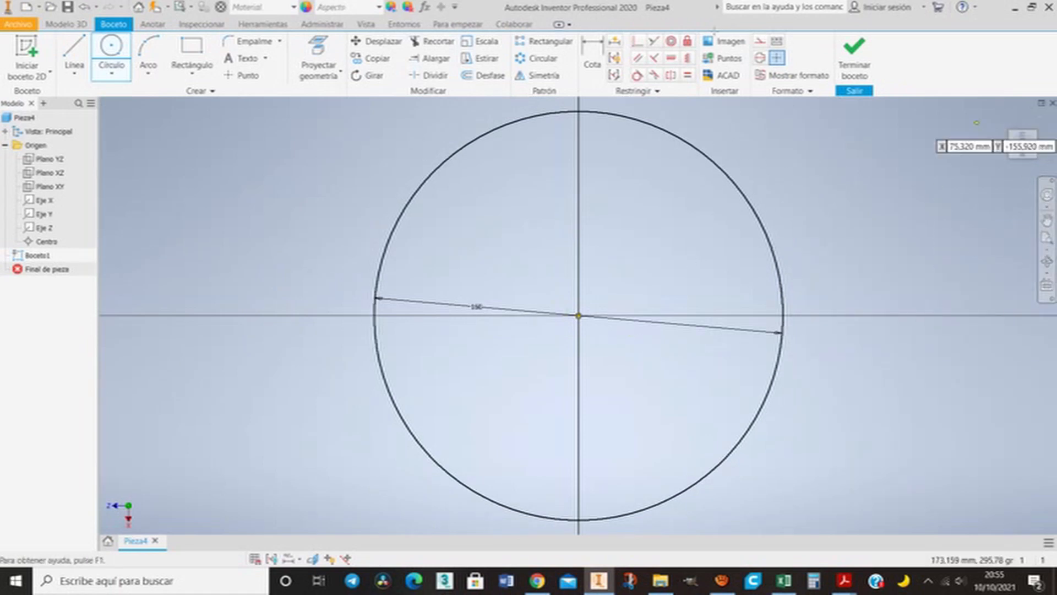
pyautogui.click(854, 55)
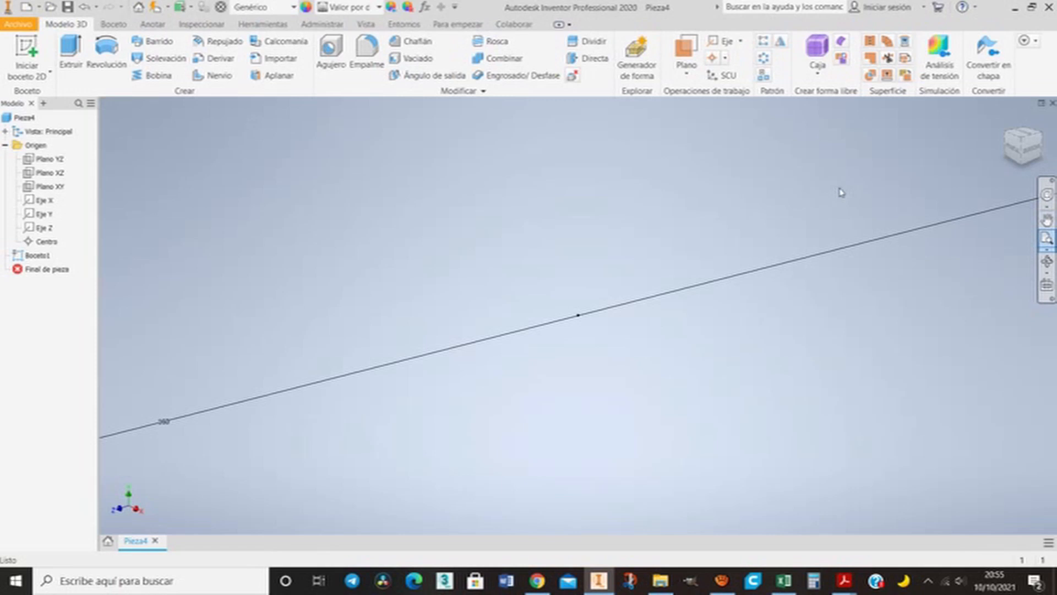
# Extrude the circular profile 40 mm upward to form a solid disc
pyautogui.click(1046, 238)
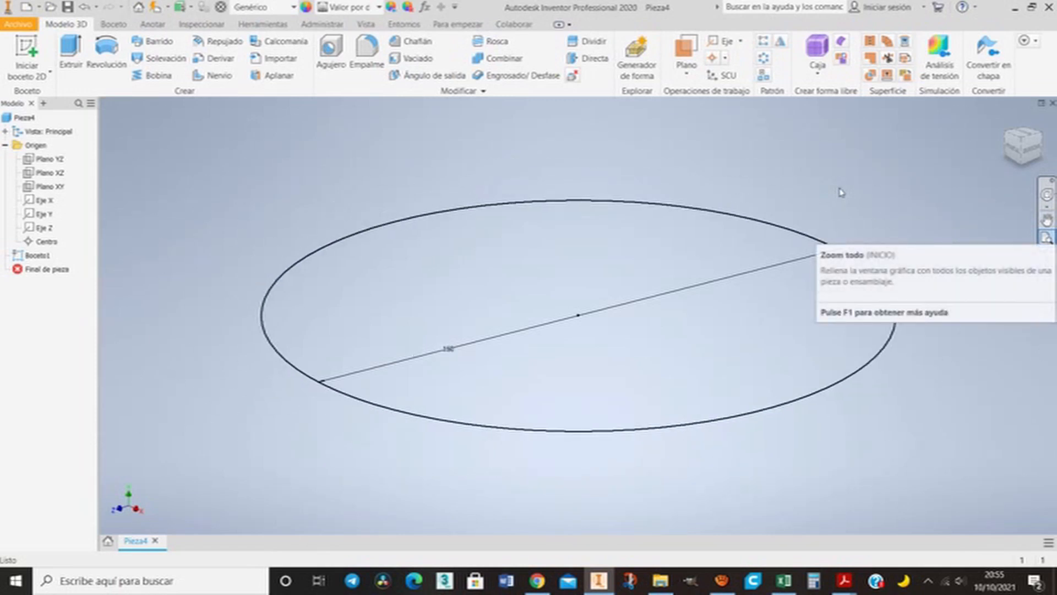
pyautogui.click(63, 34)
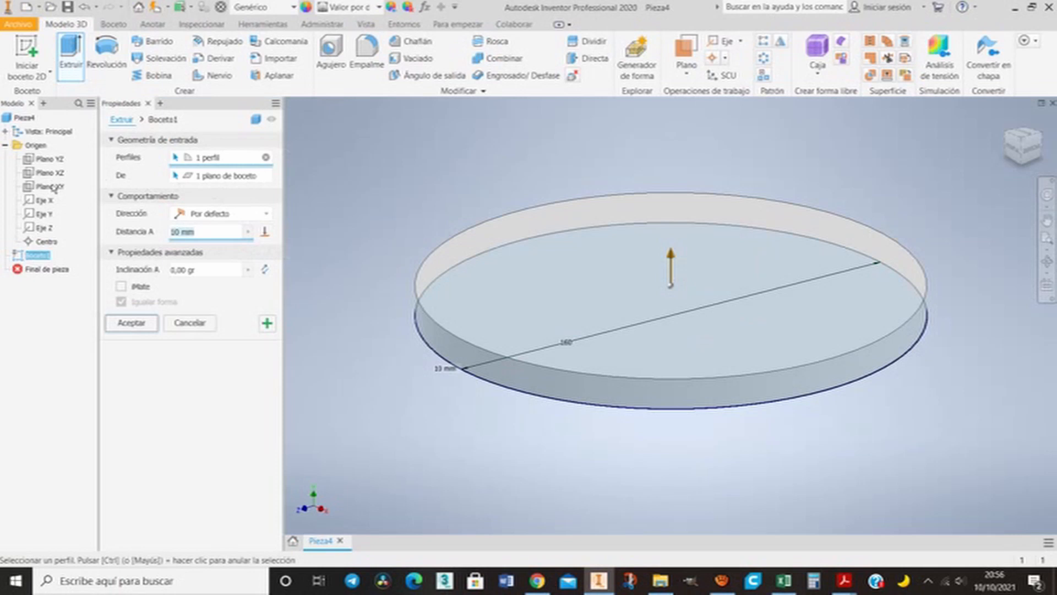
pyautogui.write('40')
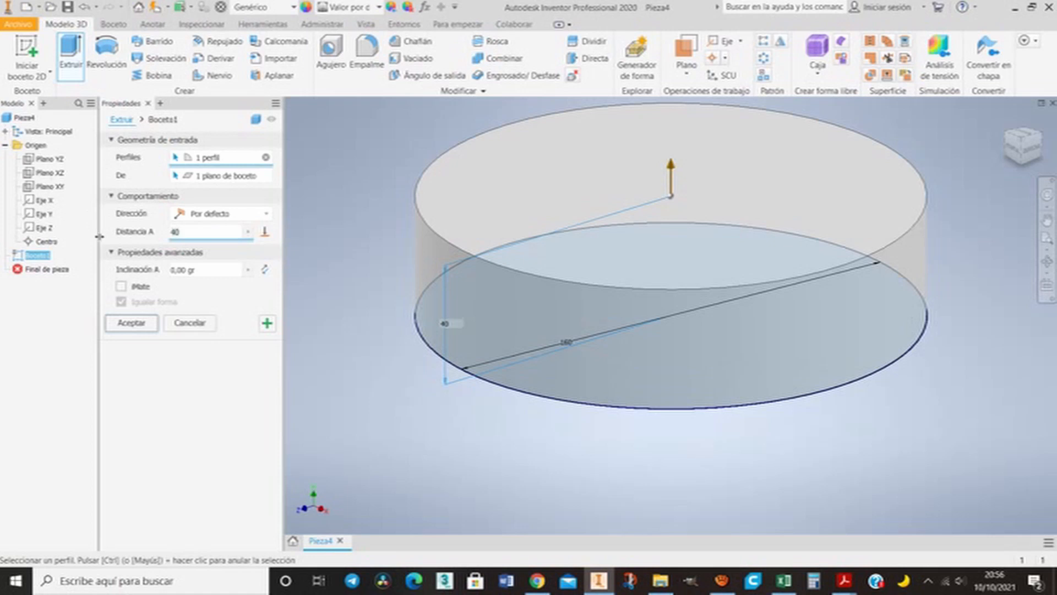
pyautogui.press('Return')
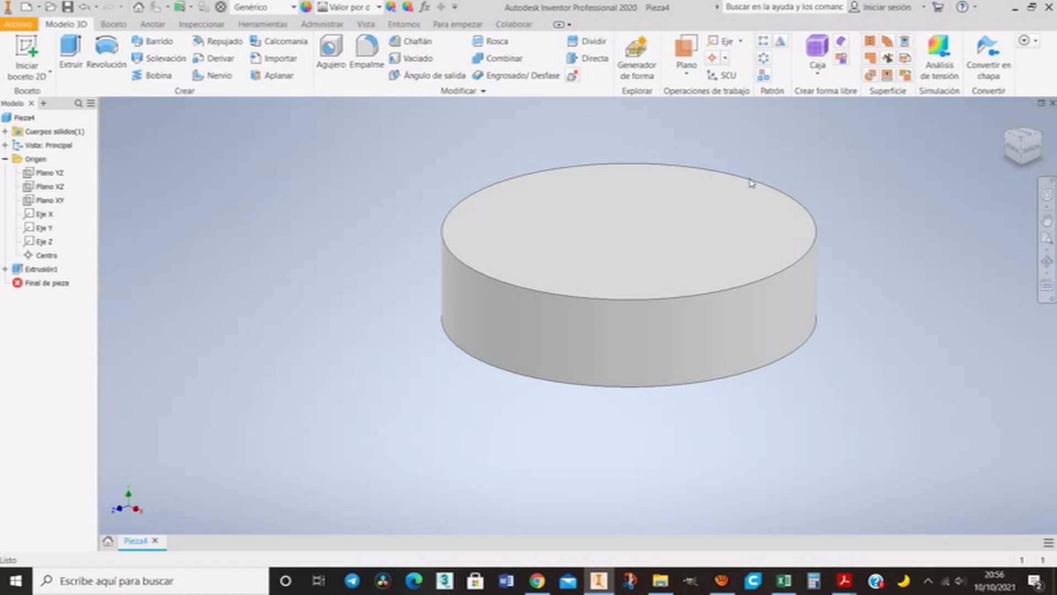
# Edit the disc's extrusion, try a distance of 30 mm and set it back to 40 mm
pyautogui.click(41, 269)
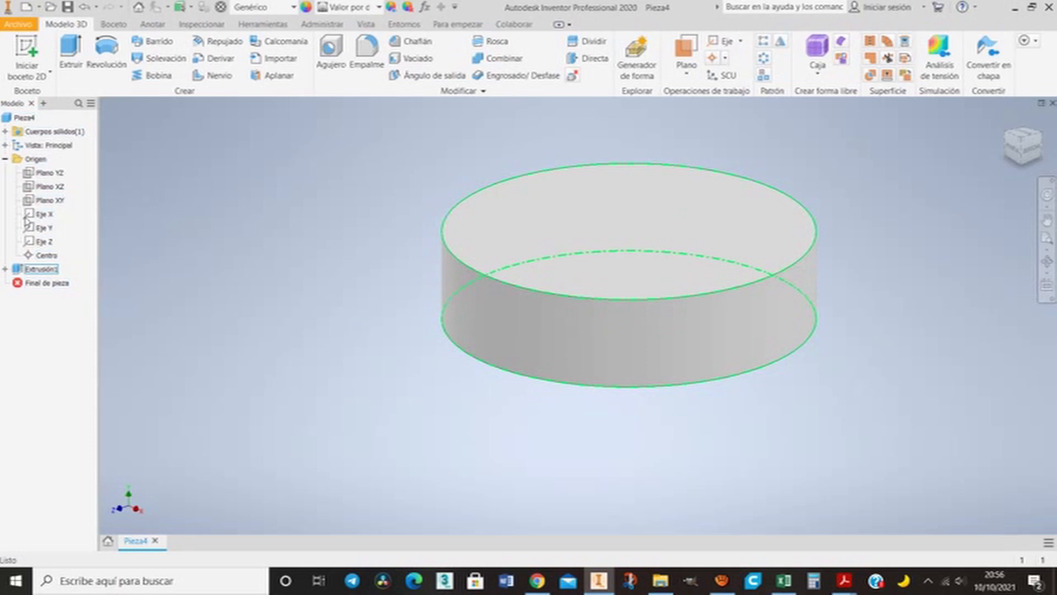
pyautogui.rightClick(31, 269)
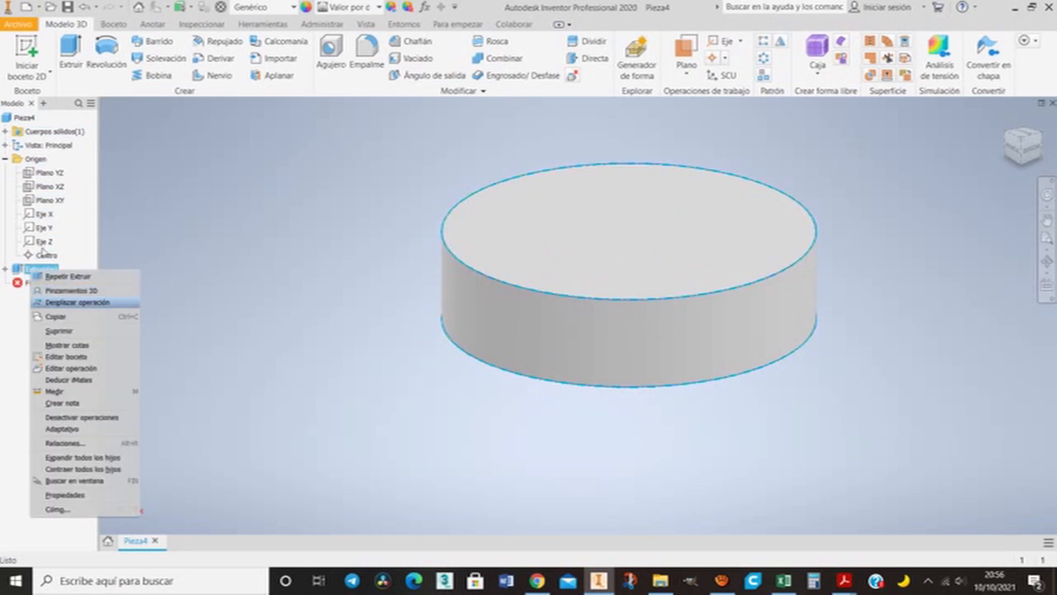
pyautogui.press('Down')
pyautogui.press('Down')
pyautogui.press('Return')
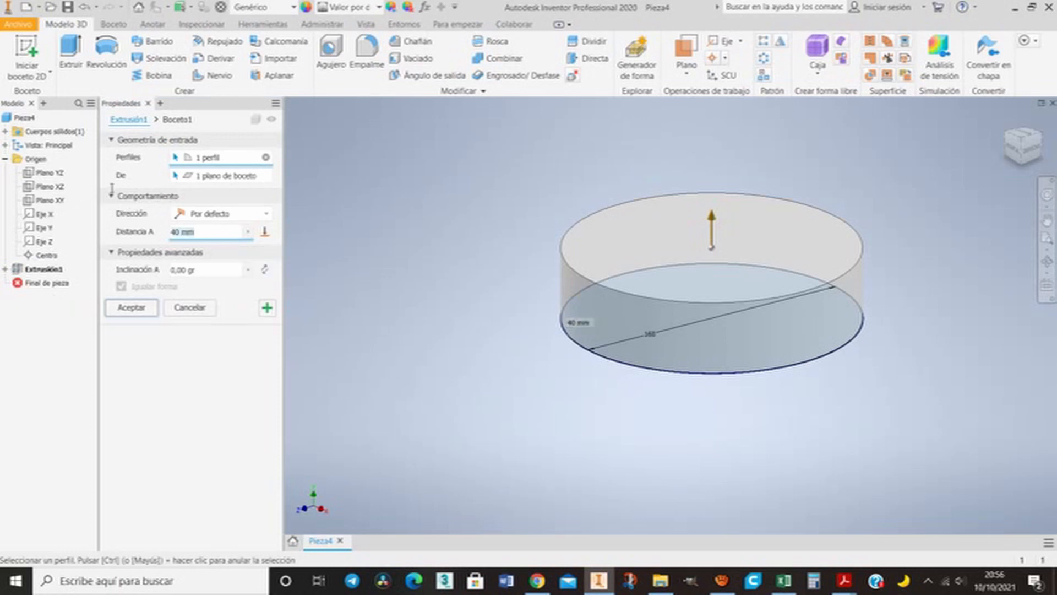
pyautogui.write('30')
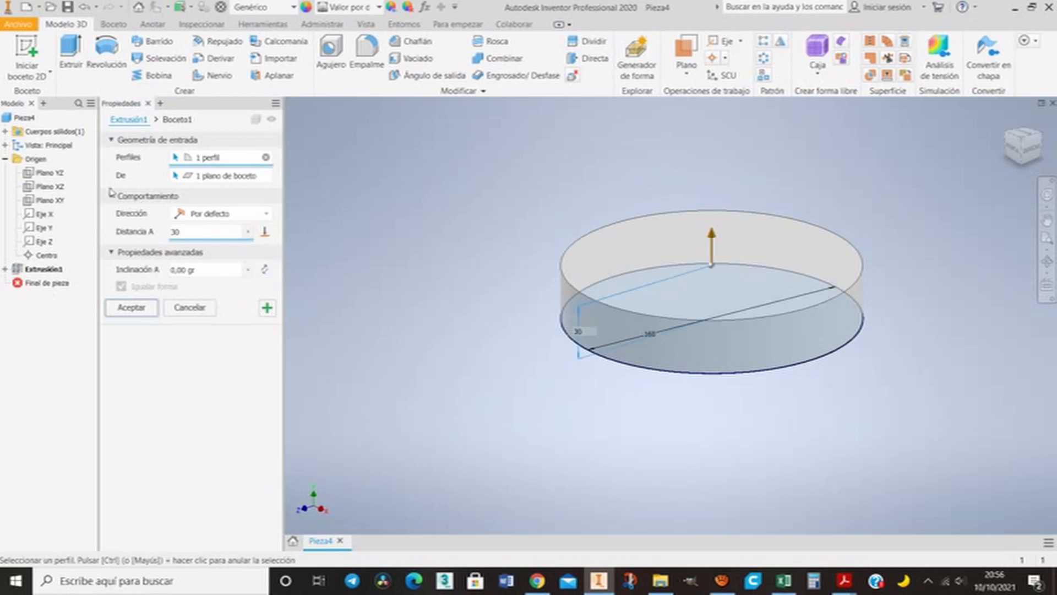
pyautogui.press('BackSpace')
pyautogui.press('BackSpace')
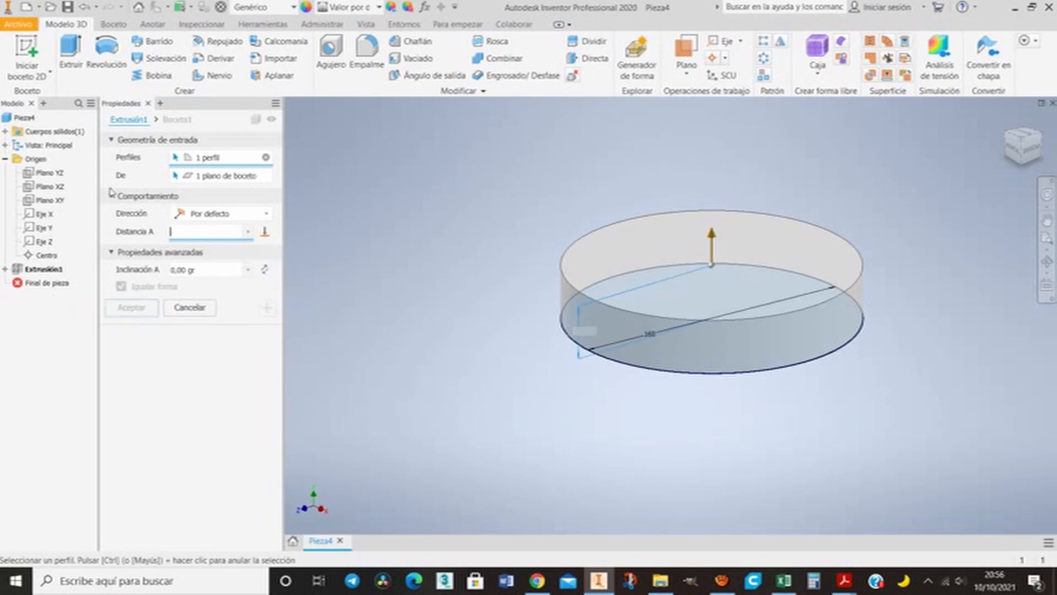
pyautogui.write('40')
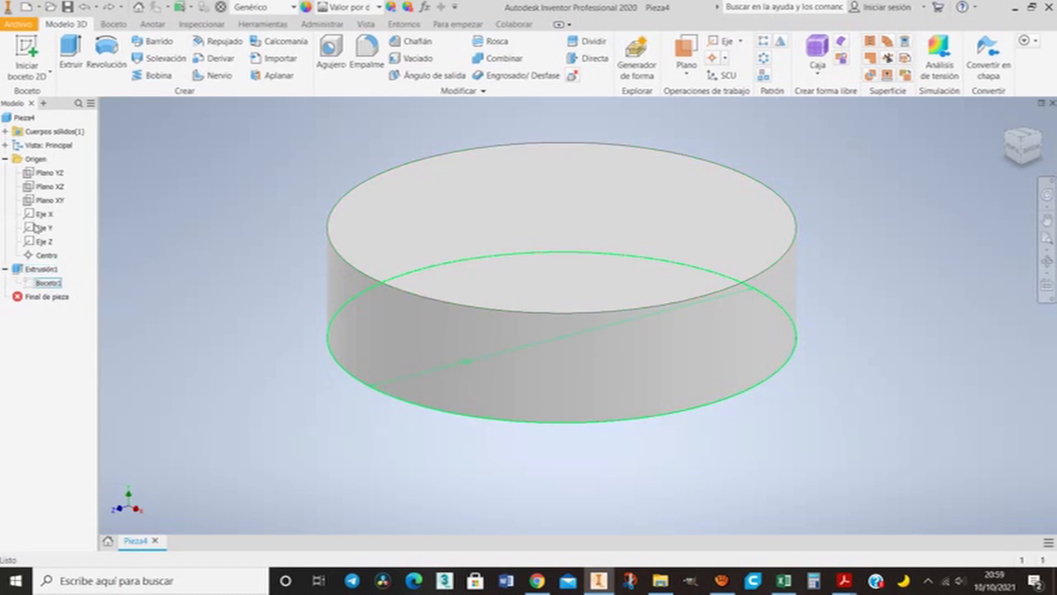
# Try a 10 mm diameter for the circle in the disc's base sketch, finish the sketch and undo the change
pyautogui.rightClick(38, 270)
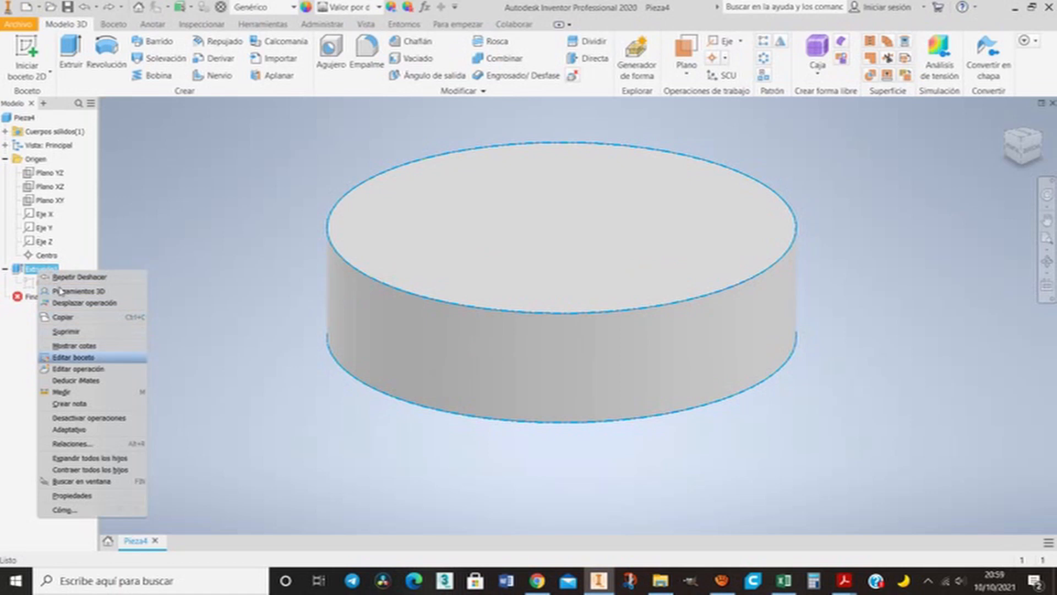
pyautogui.click(73, 357)
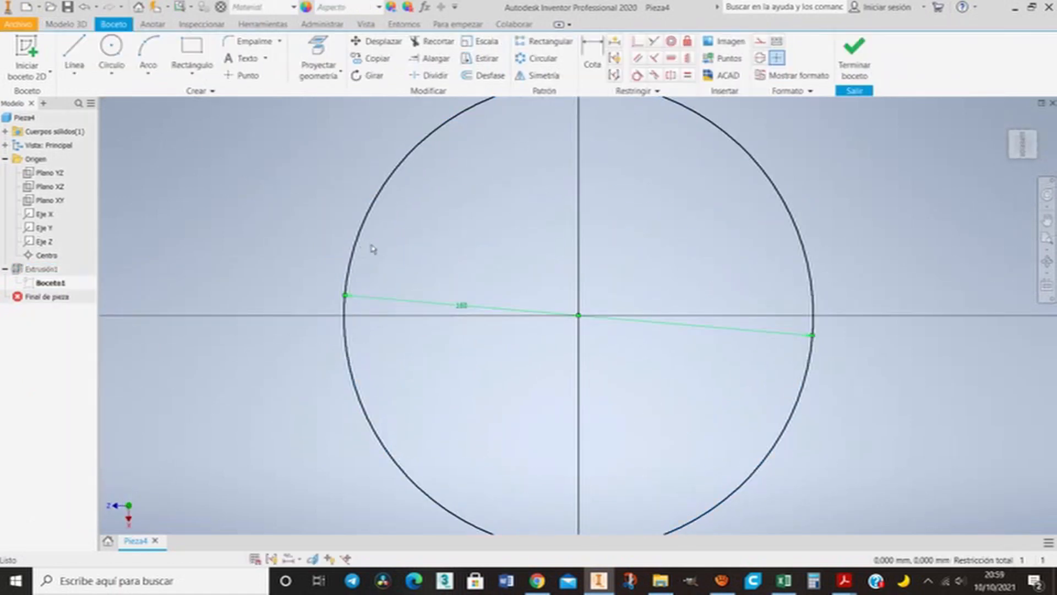
pyautogui.doubleClick(461, 305)
pyautogui.write('10')
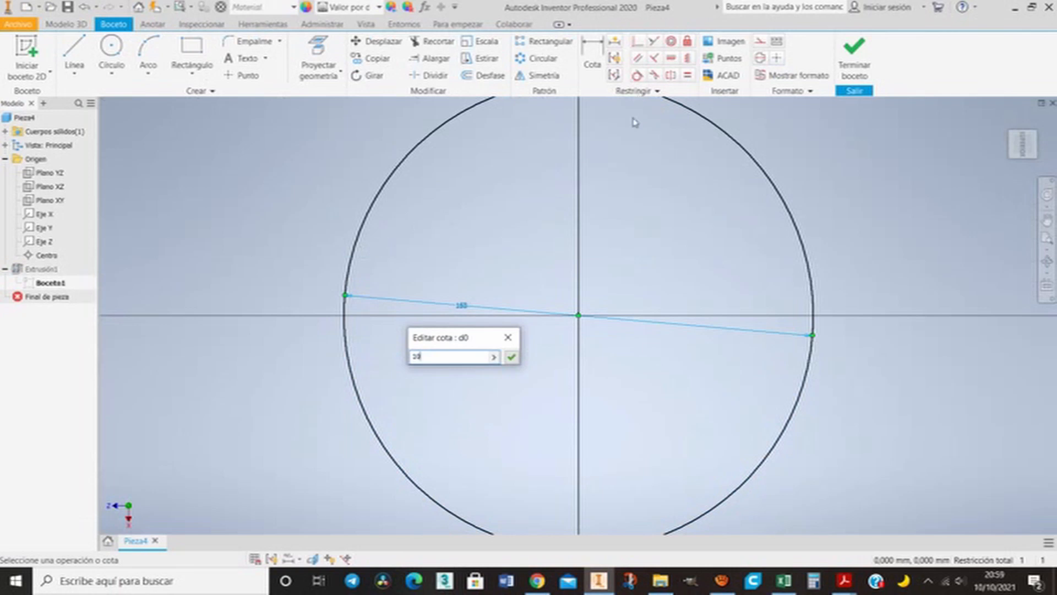
pyautogui.press('Return')
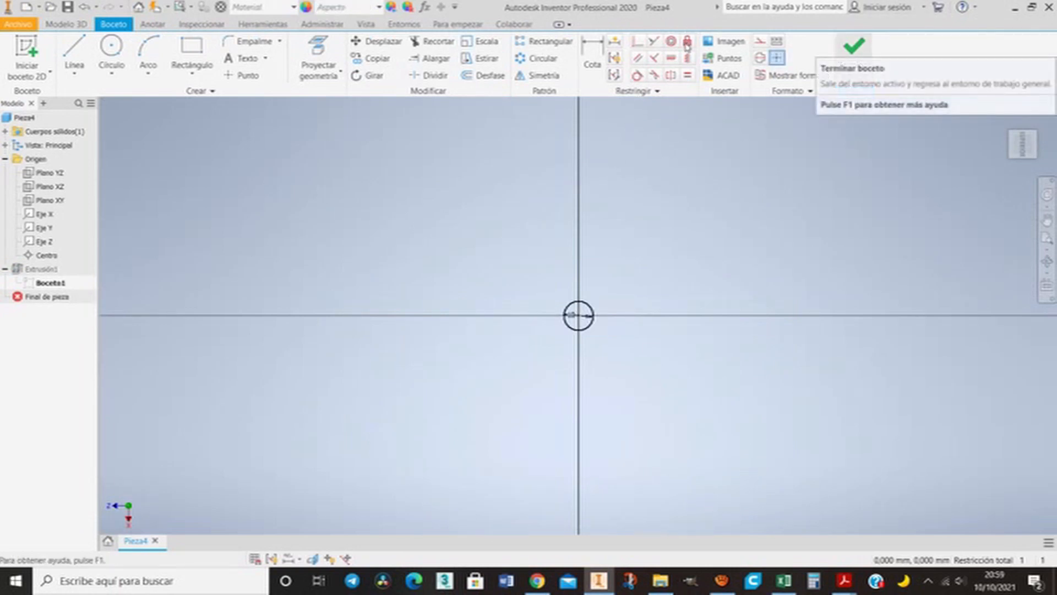
pyautogui.click(854, 46)
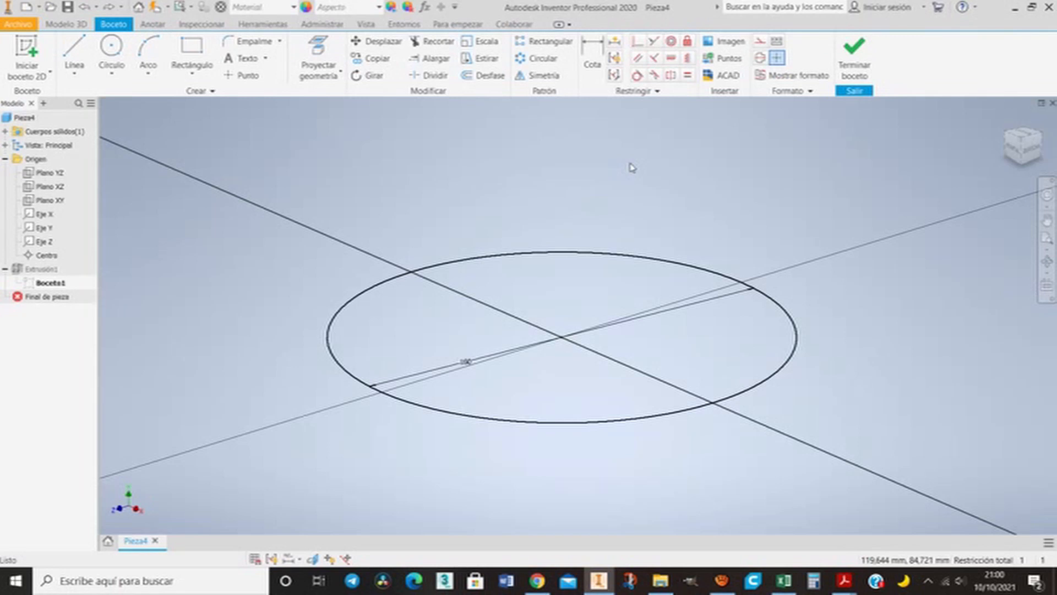
pyautogui.hotkey('ctrl', 'z')
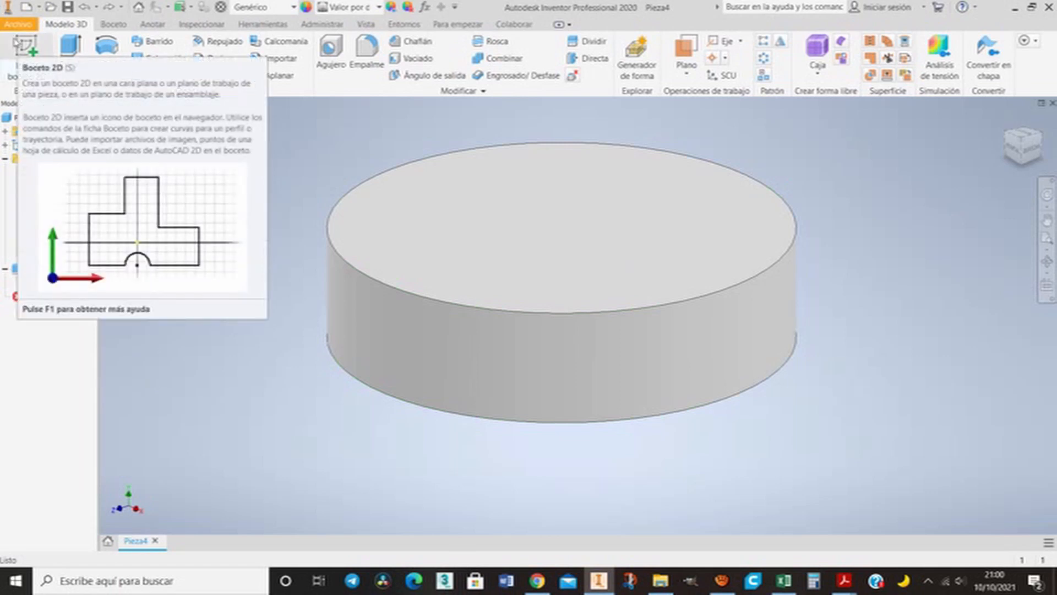
# Sketch a 72.6 mm diameter circle on the disc's top face, centred on the origin, and finish the sketch
pyautogui.click(27, 47)
pyautogui.click(438, 167)
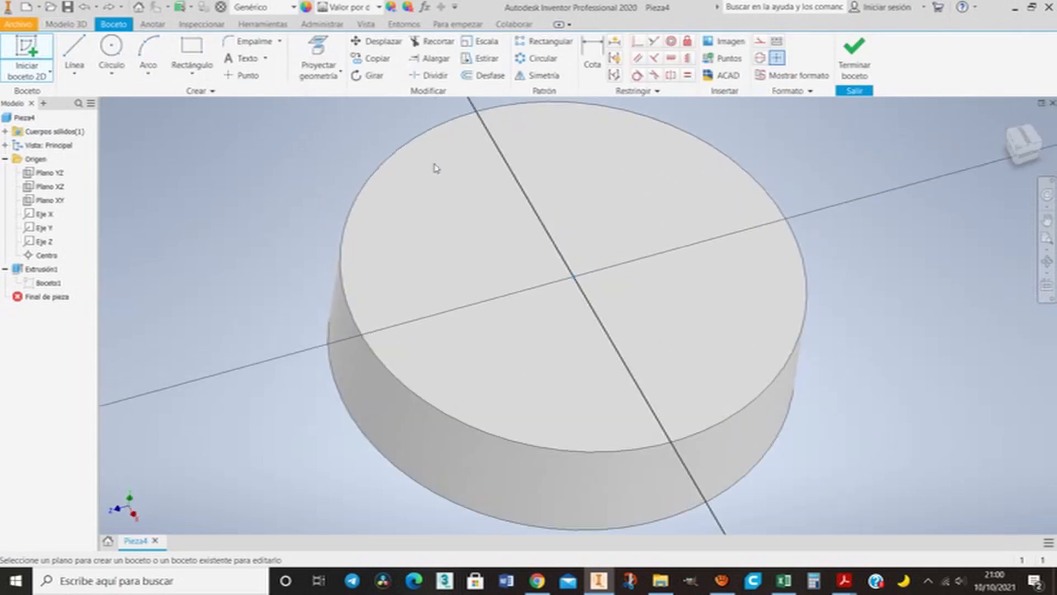
pyautogui.click(111, 53)
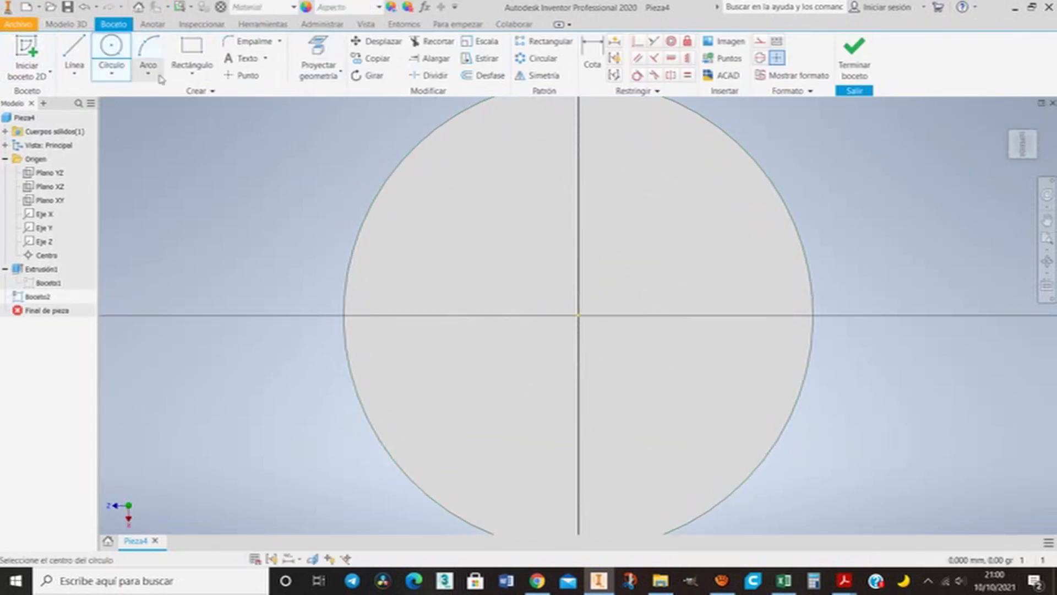
pyautogui.click(578, 315)
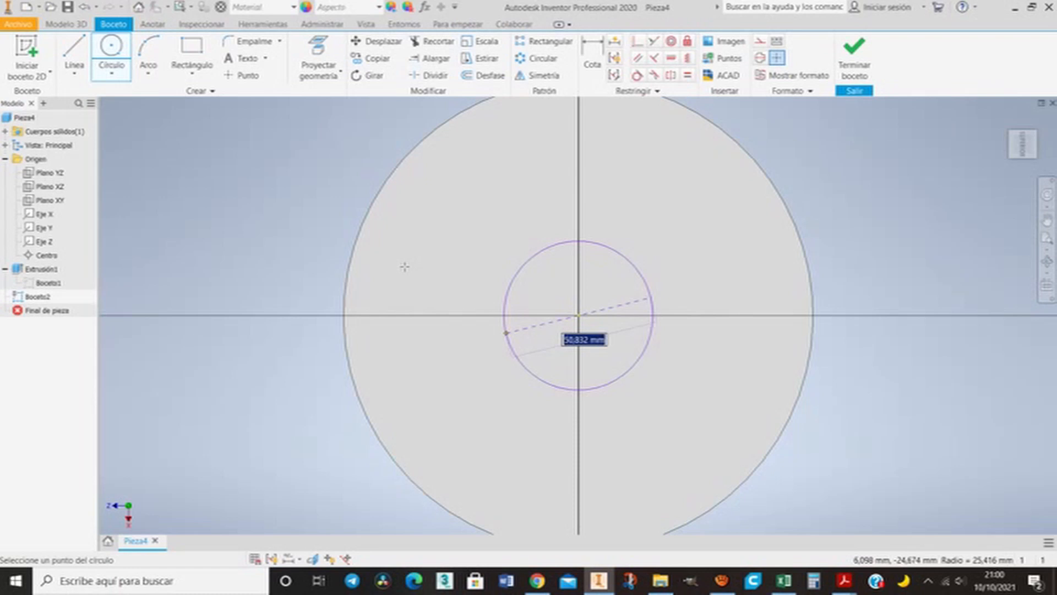
pyautogui.write('72.6')
pyautogui.press('Return')
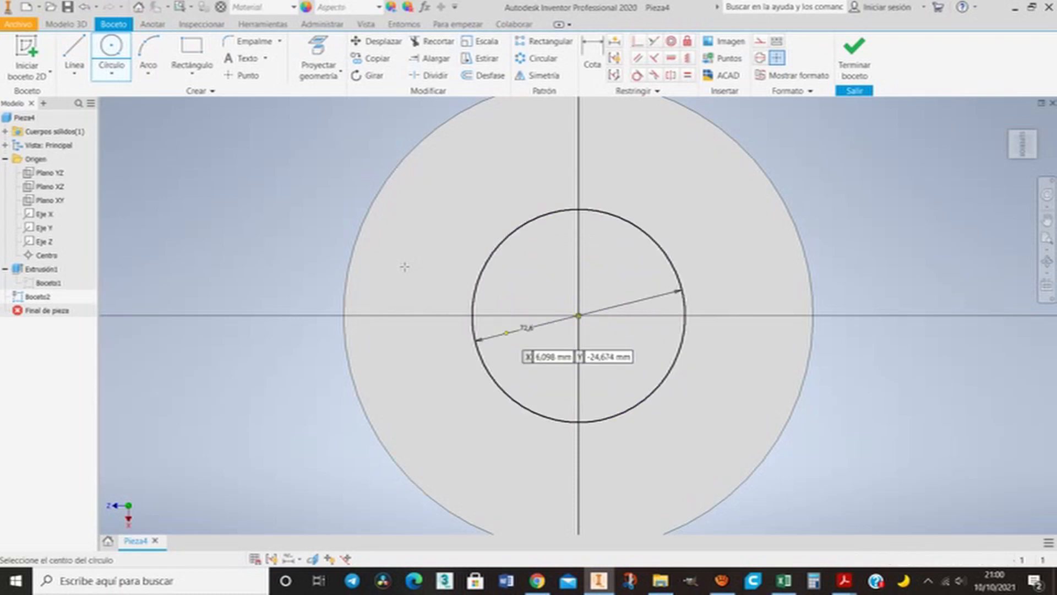
pyautogui.click(854, 55)
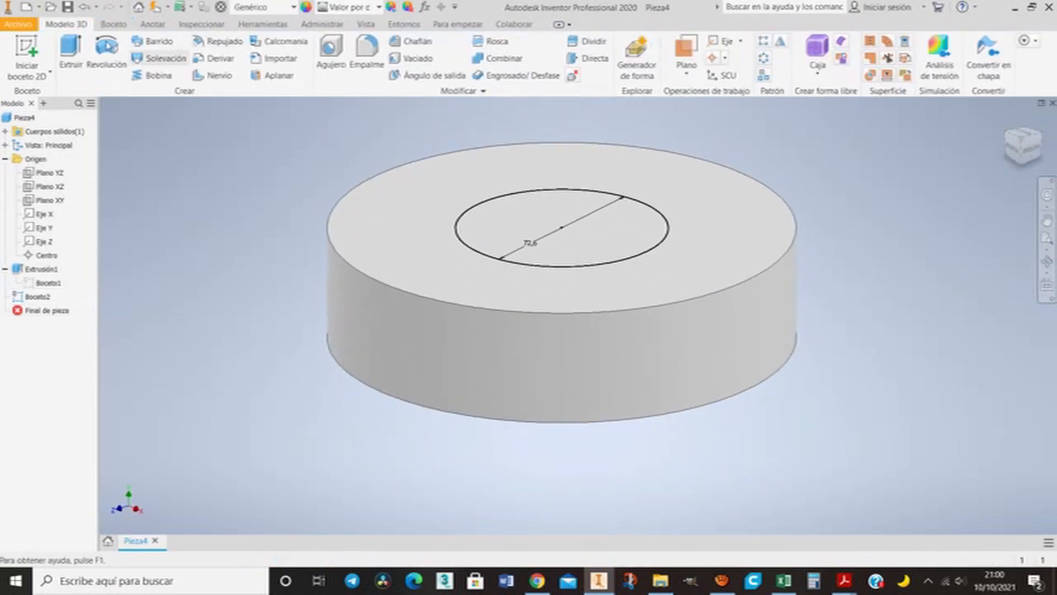
# Extrude the 72.6 mm circle as a through-all cut to open the central bore in the disc
pyautogui.click(71, 53)
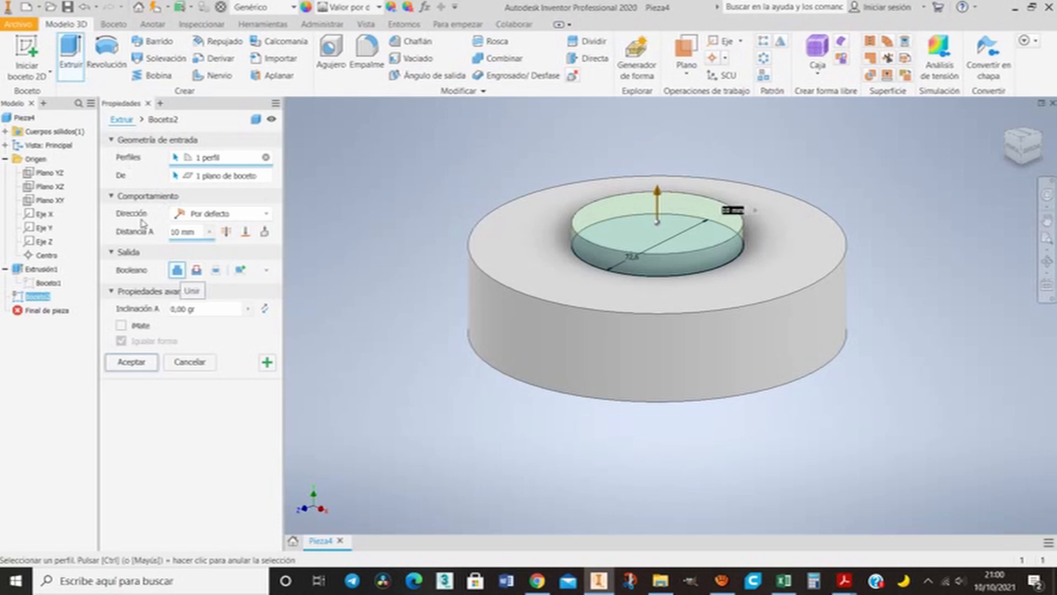
pyautogui.click(196, 270)
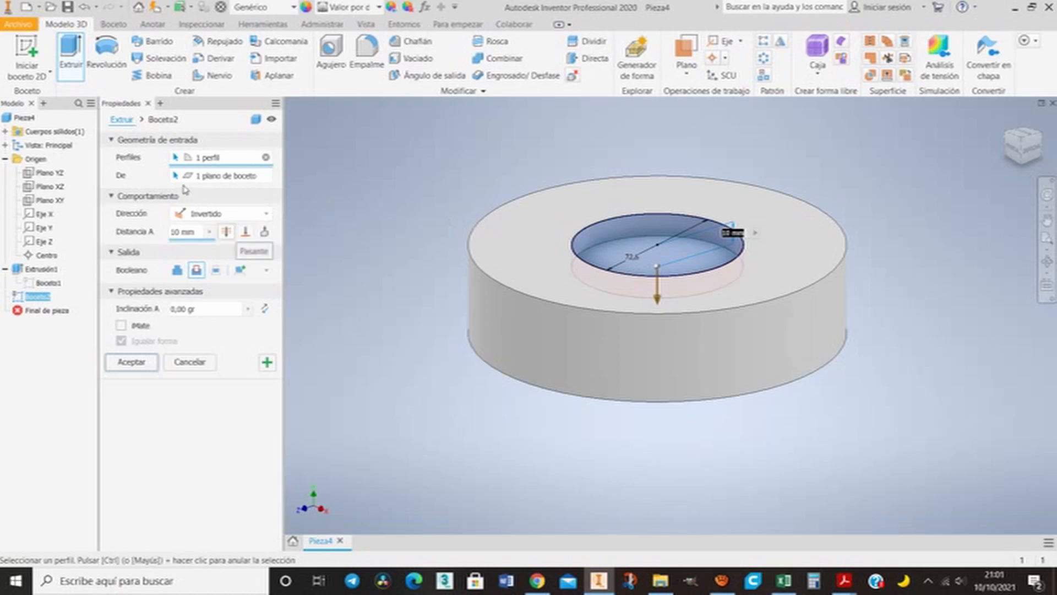
pyautogui.click(226, 231)
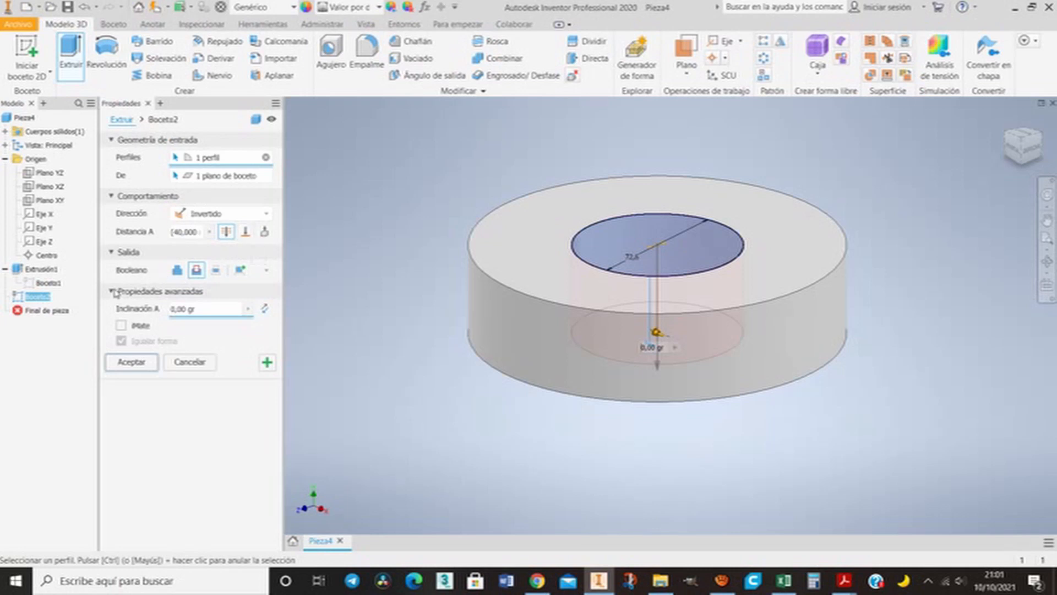
pyautogui.press('Return')
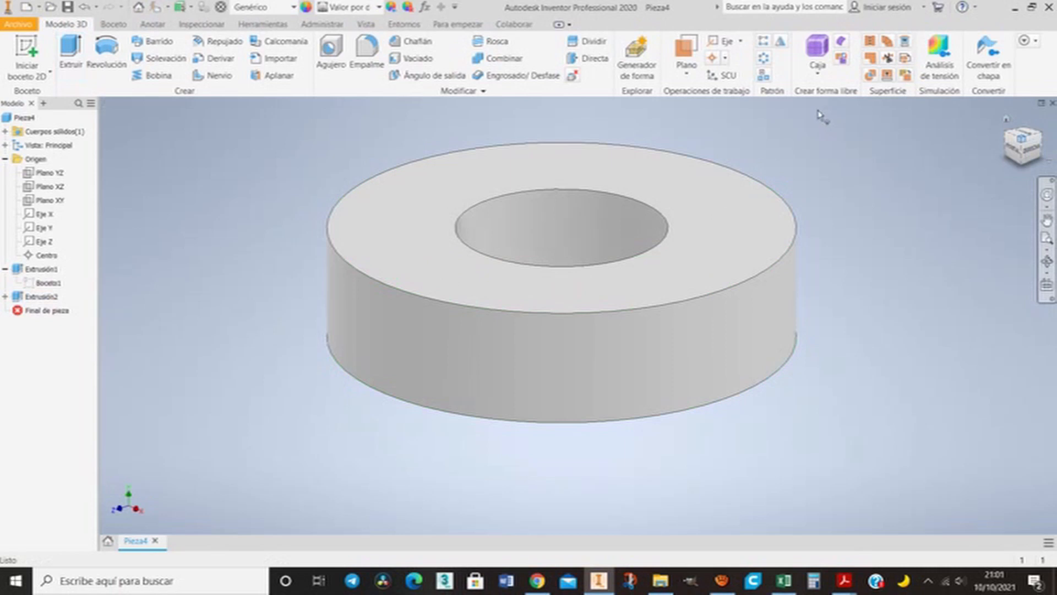
# Sketch an 85 mm diameter circle on the disc's top face, centred on the origin, and finish the sketch
pyautogui.moveTo(822, 117)
pyautogui.keyDown('shift'); pyautogui.mouseDown(button='middle')
pyautogui.moveTo(823, 182)
pyautogui.moveTo(818, 110)
pyautogui.mouseUp(button='middle'); pyautogui.keyUp('shift')
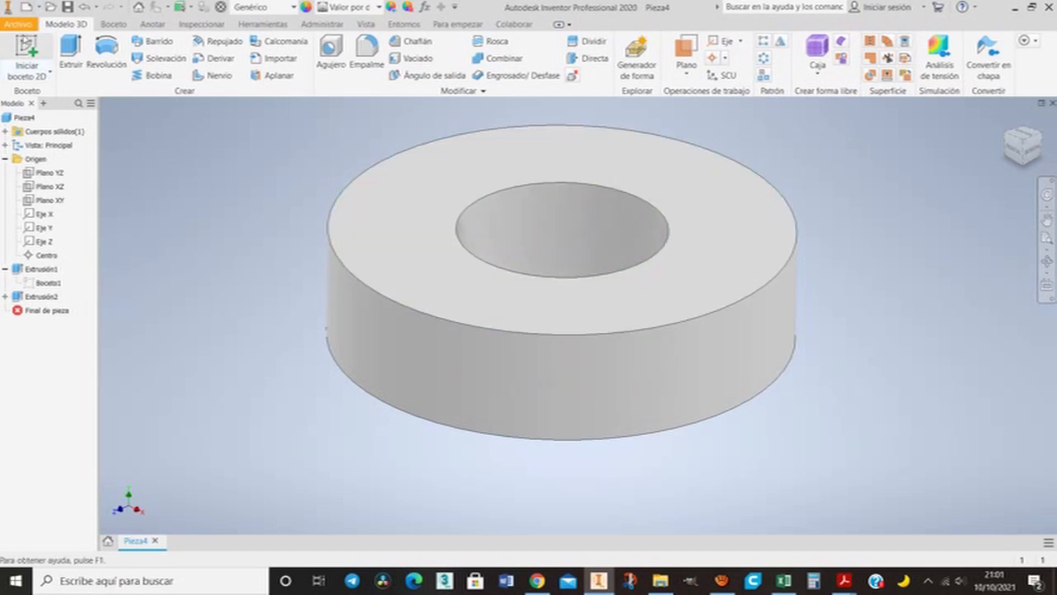
pyautogui.click(27, 53)
pyautogui.click(358, 137)
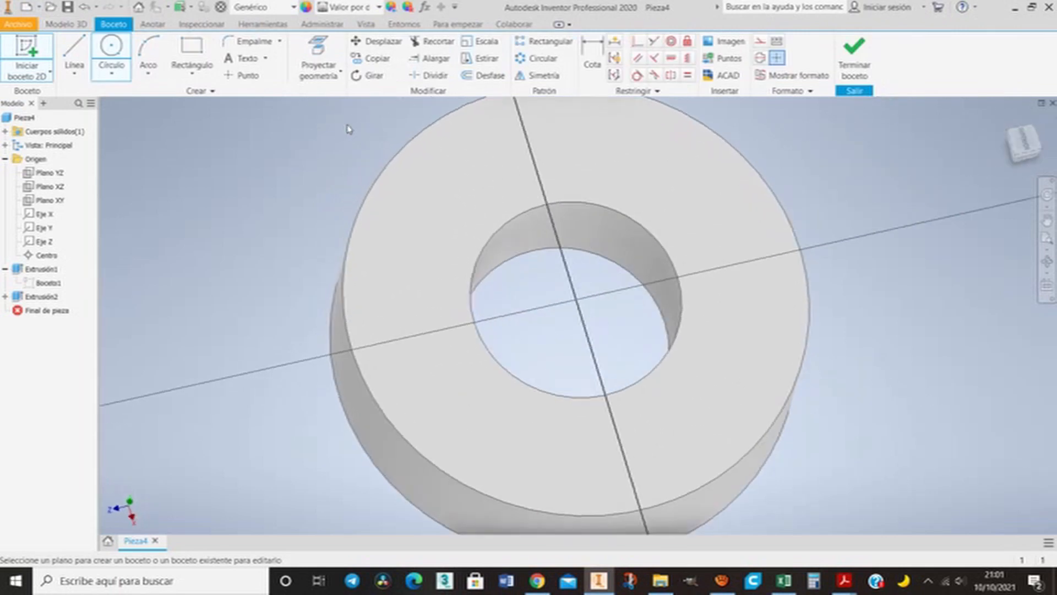
pyautogui.click(111, 49)
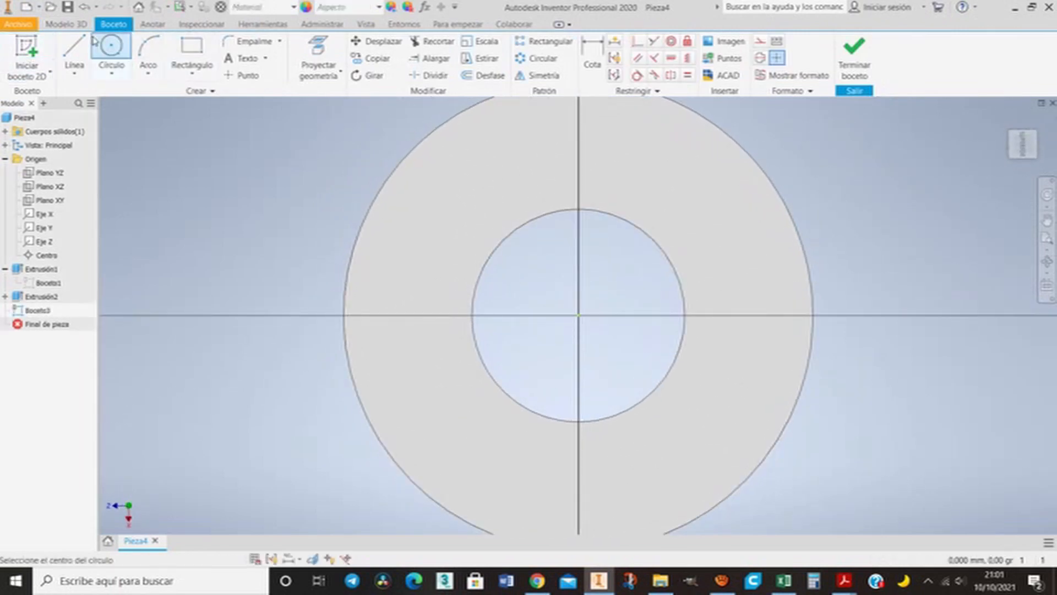
pyautogui.click(578, 315)
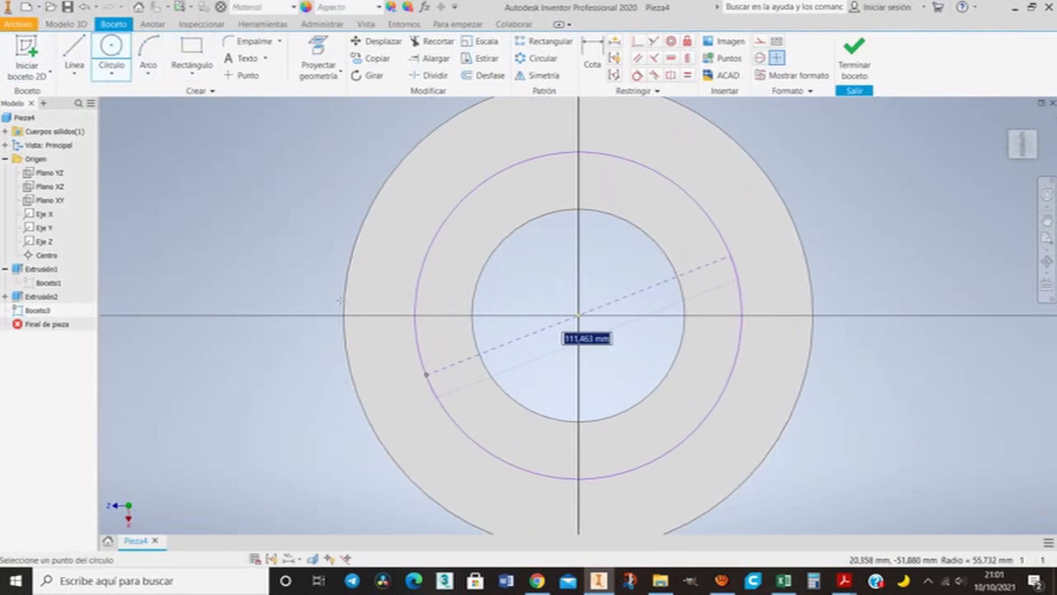
pyautogui.write('85')
pyautogui.press('Return')
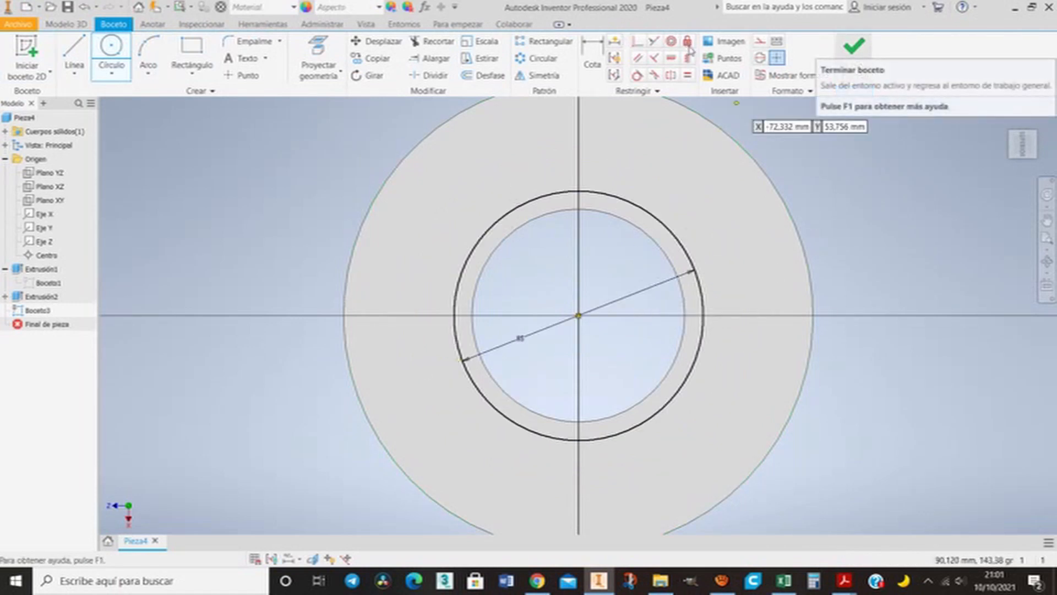
pyautogui.click(854, 47)
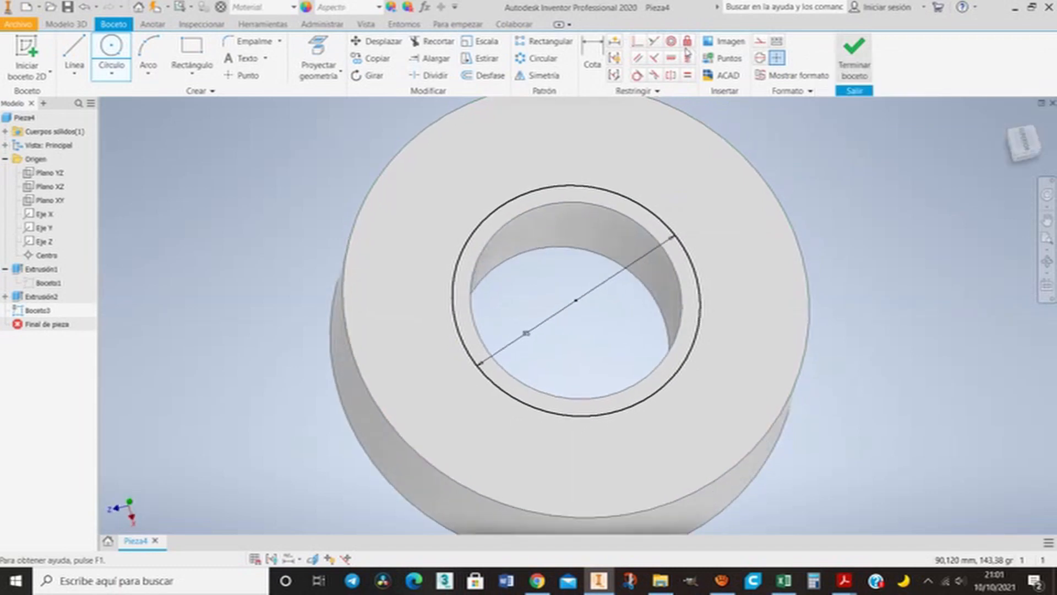
# Reopen the 85 mm circle's sketch, project the bore's edge into it and finish the sketch
pyautogui.click(69, 50)
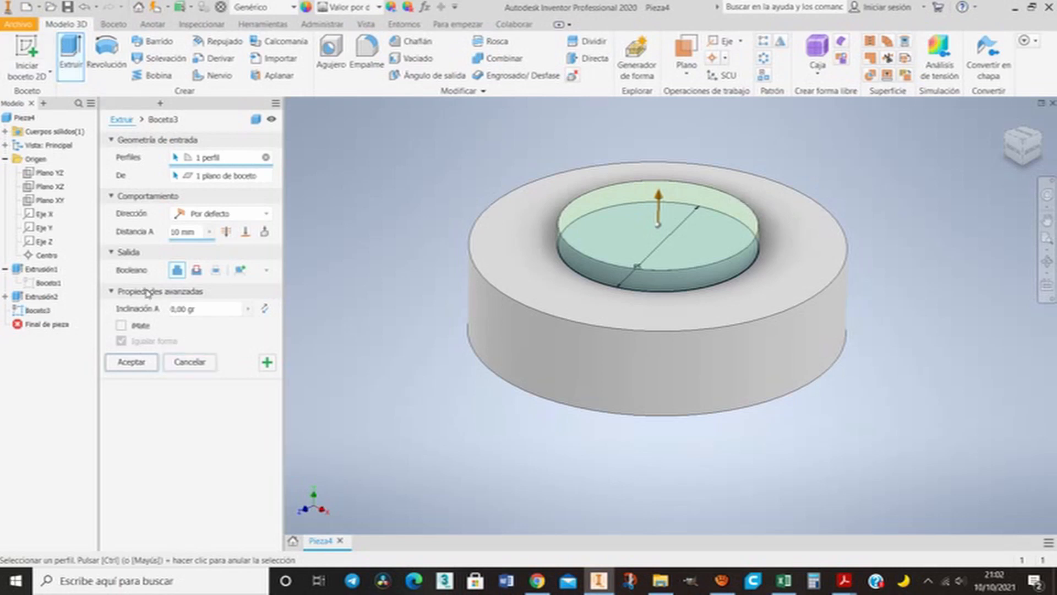
pyautogui.press('Escape')
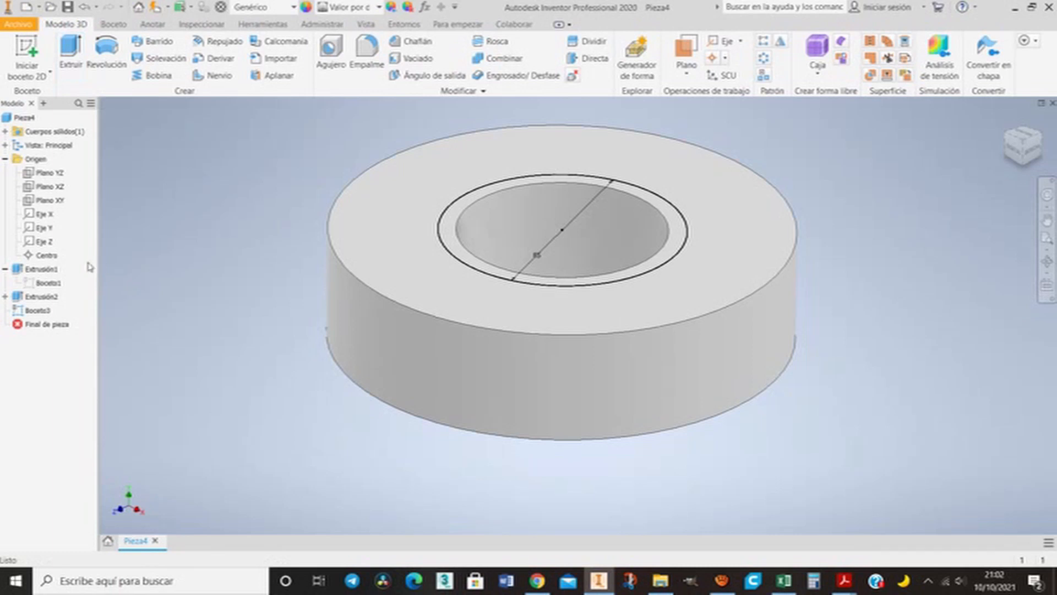
pyautogui.rightClick(47, 310)
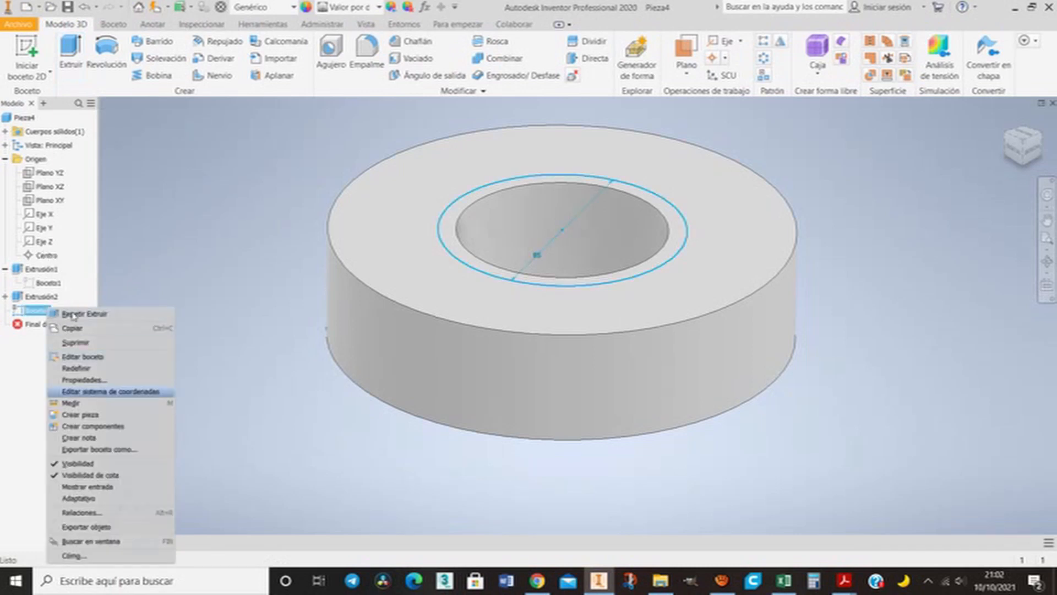
pyautogui.press('Down')
pyautogui.press('Up')
pyautogui.press('Up')
pyautogui.press('Up')
pyautogui.press('Up')
pyautogui.press('Return')
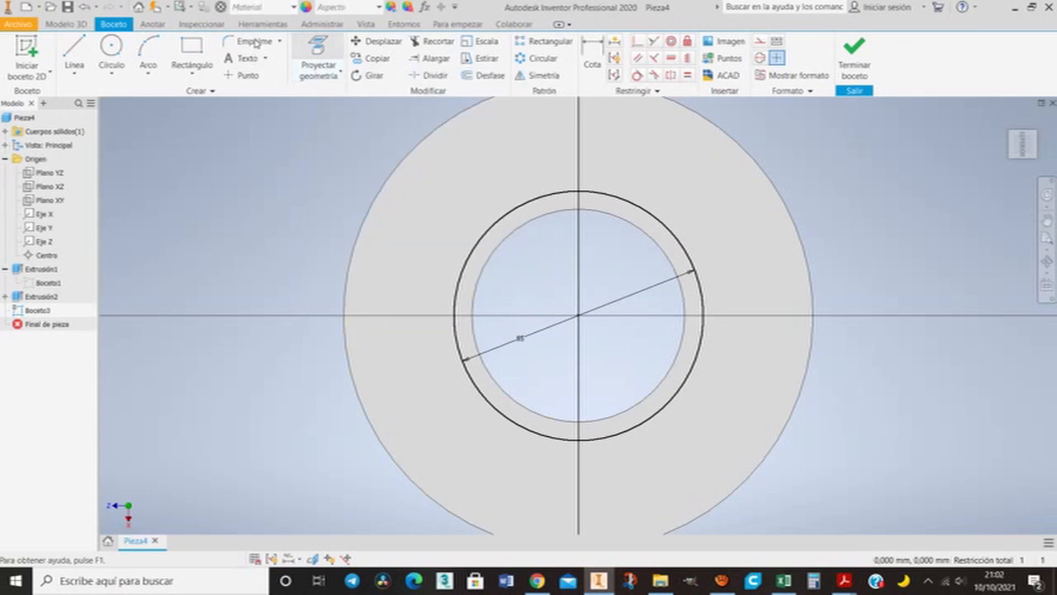
pyautogui.click(309, 60)
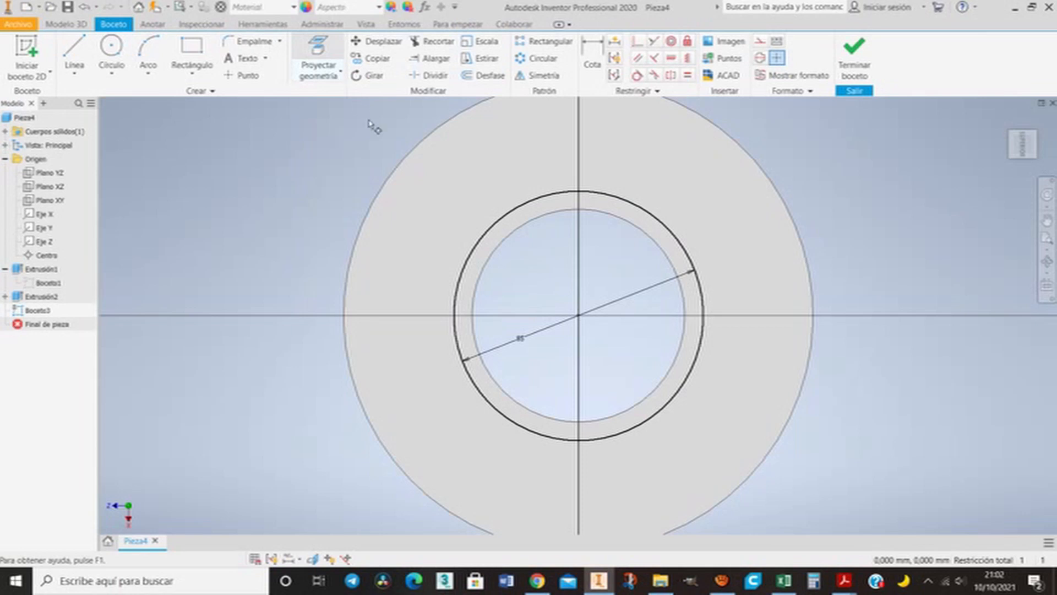
pyautogui.click(425, 185)
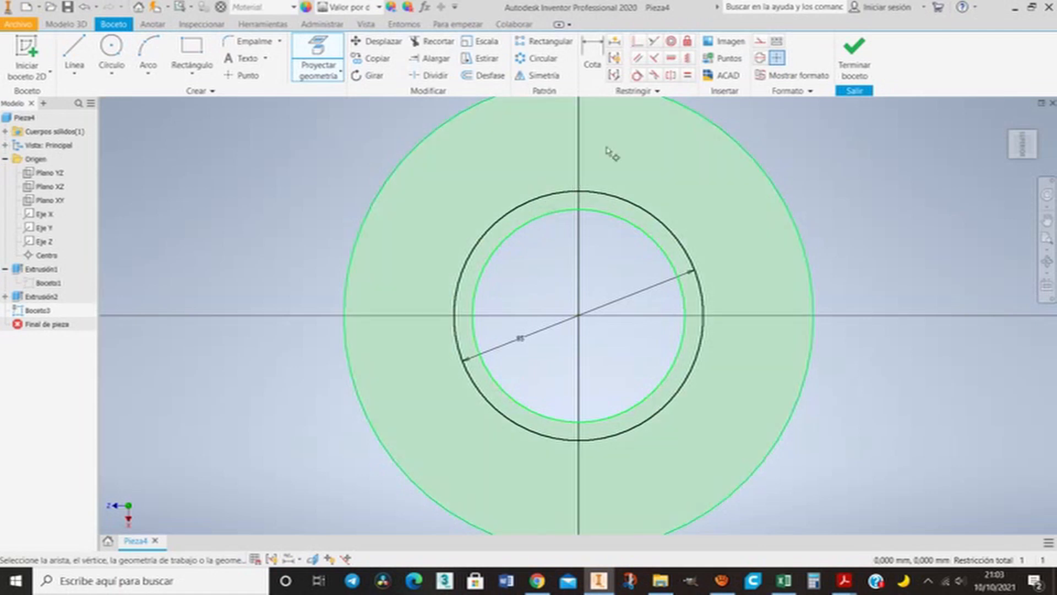
pyautogui.press('s')
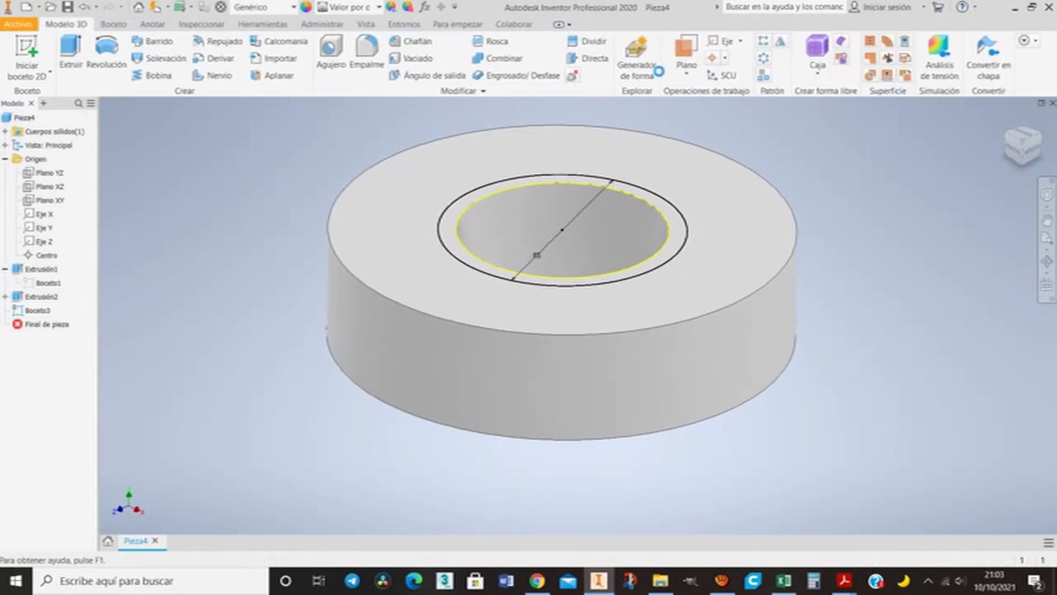
# Extrude the ring between the bore edge and the 85 mm circle 8 mm upward, joined to the disc
pyautogui.click(70, 52)
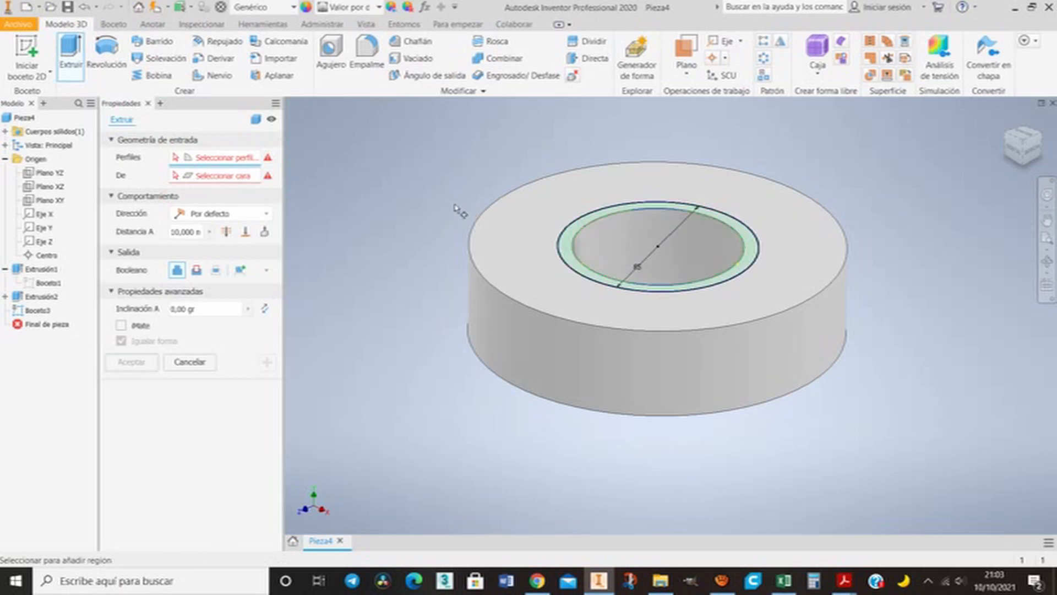
pyautogui.click(455, 207)
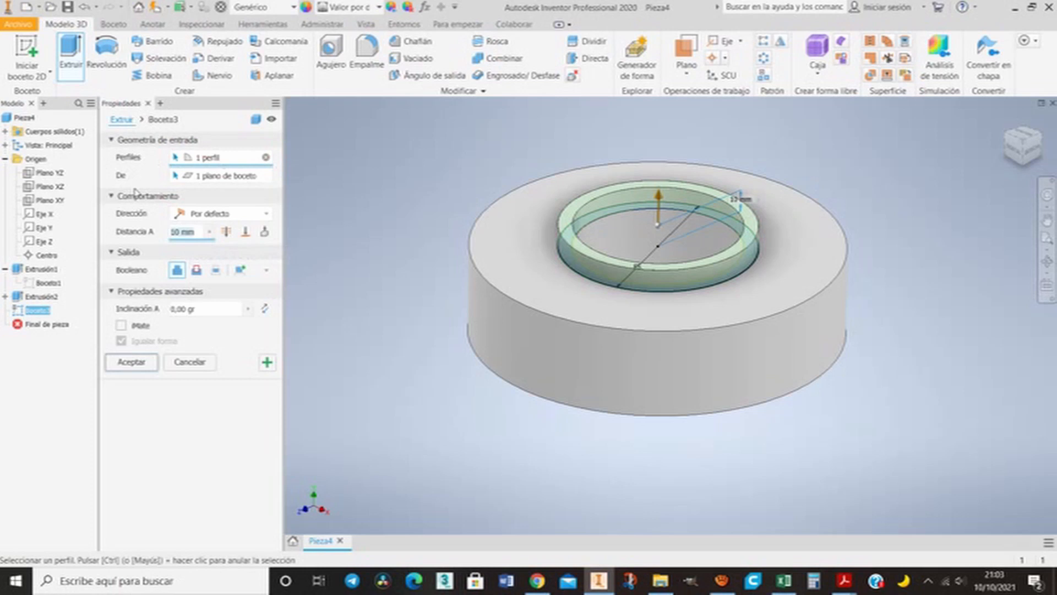
pyautogui.write('8')
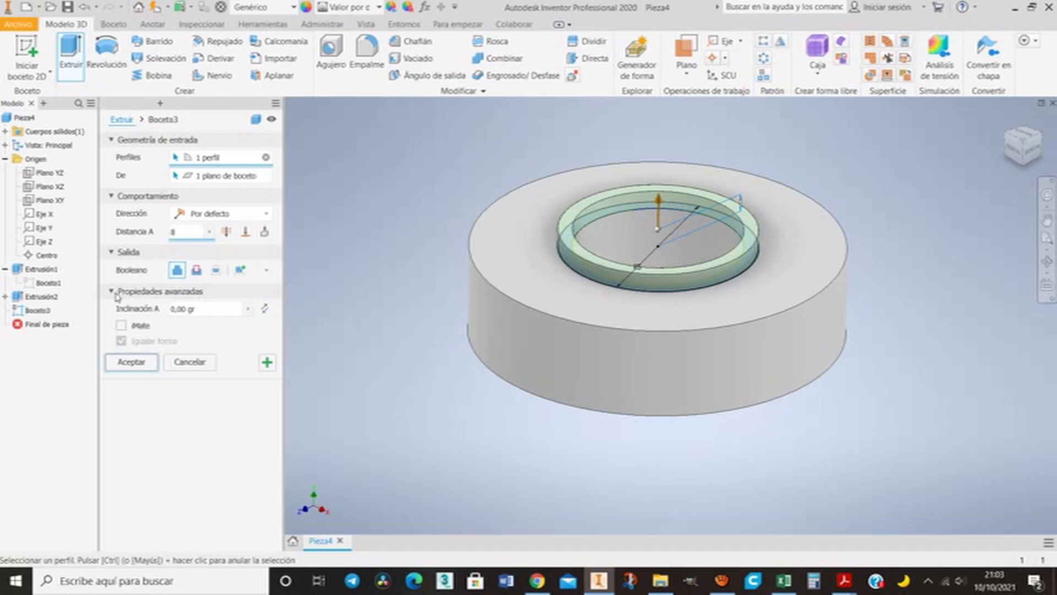
pyautogui.press('Return')
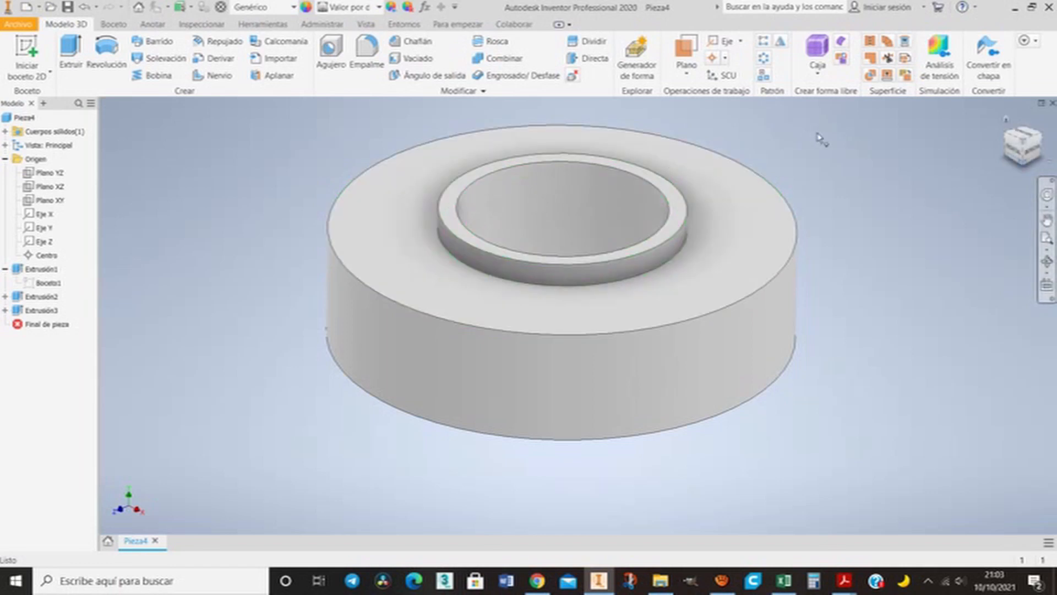
# Start a sketch on the disc's underside, project the bore edge and the raised ring's outer edge, and finish the sketch
pyautogui.press('F5')
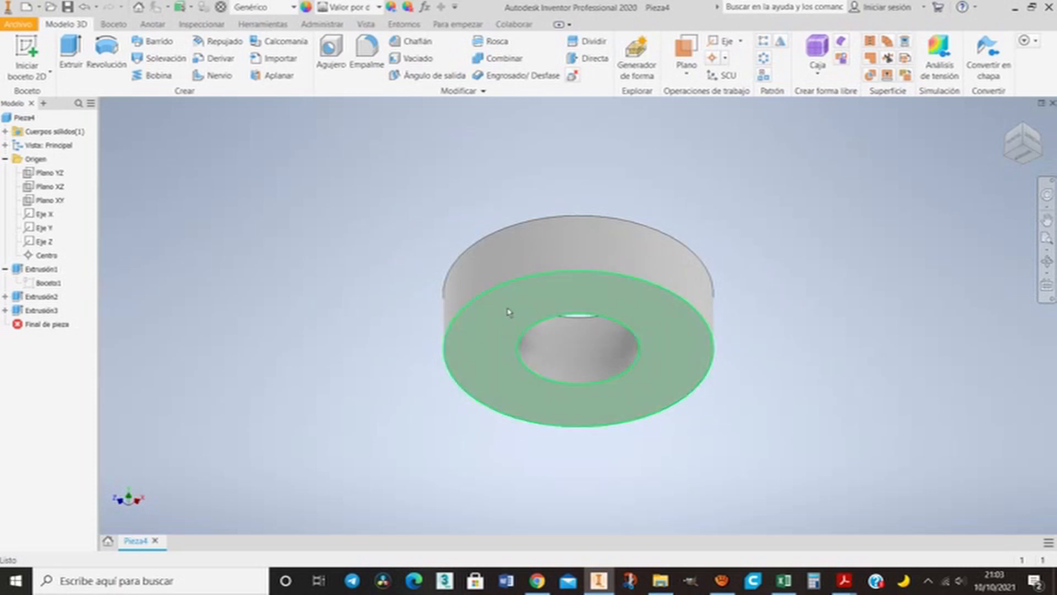
pyautogui.scroll(3, 508, 312)
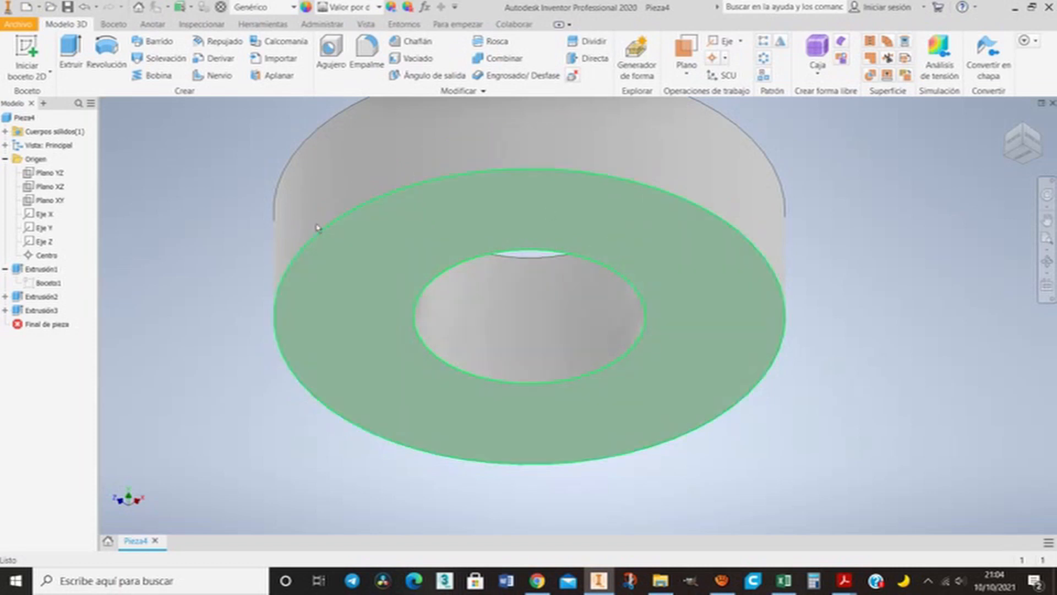
pyautogui.click(27, 54)
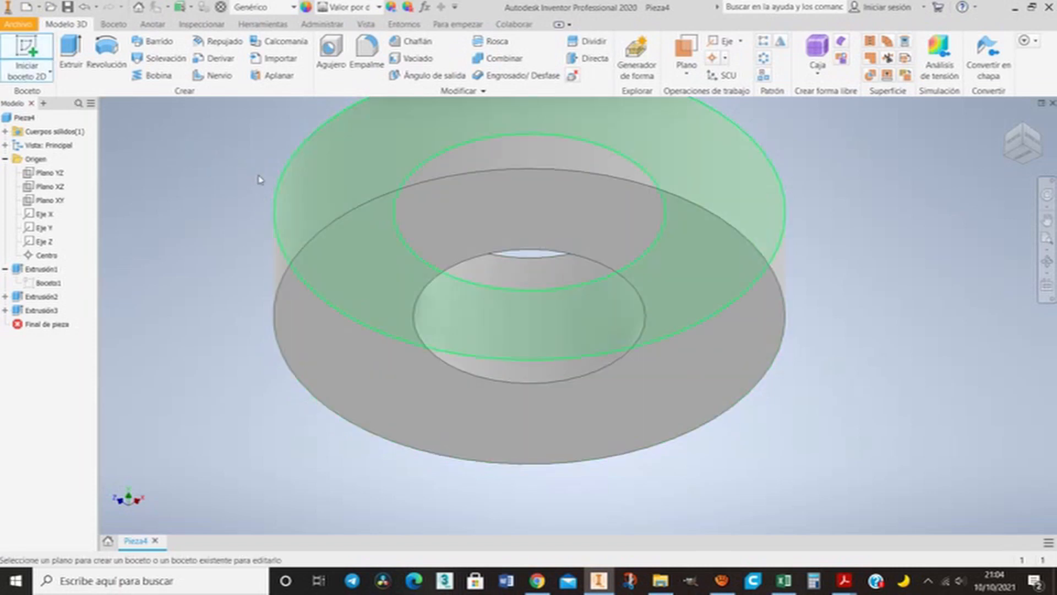
pyautogui.click(279, 212)
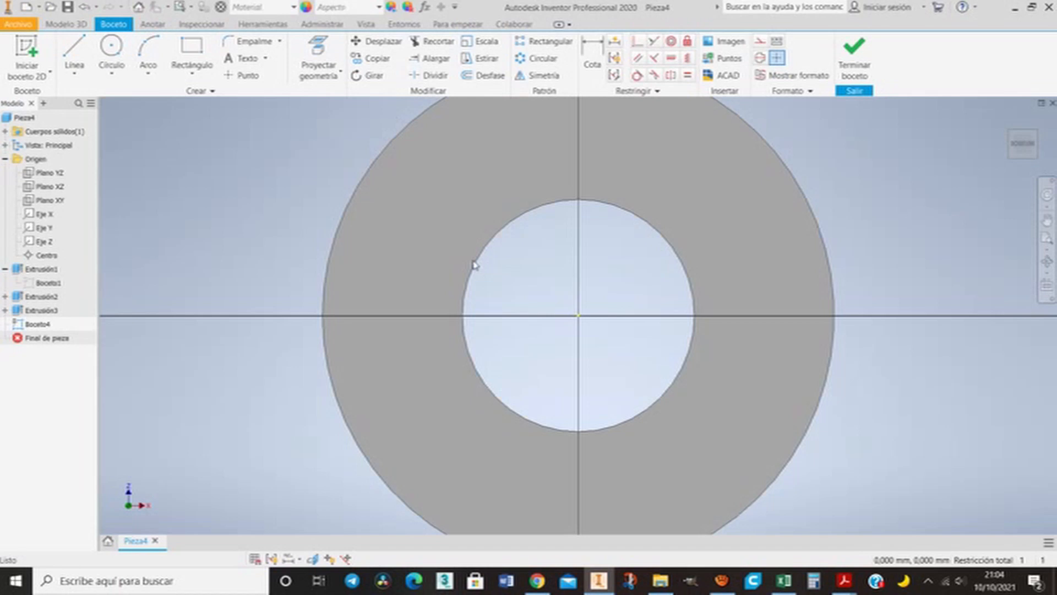
pyautogui.click(329, 70)
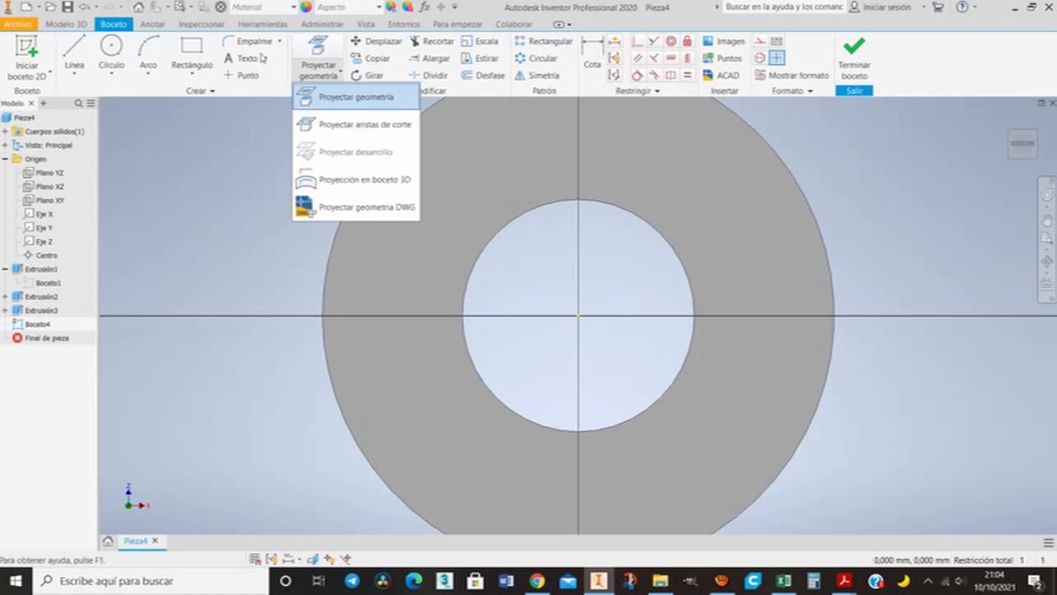
pyautogui.click(267, 80)
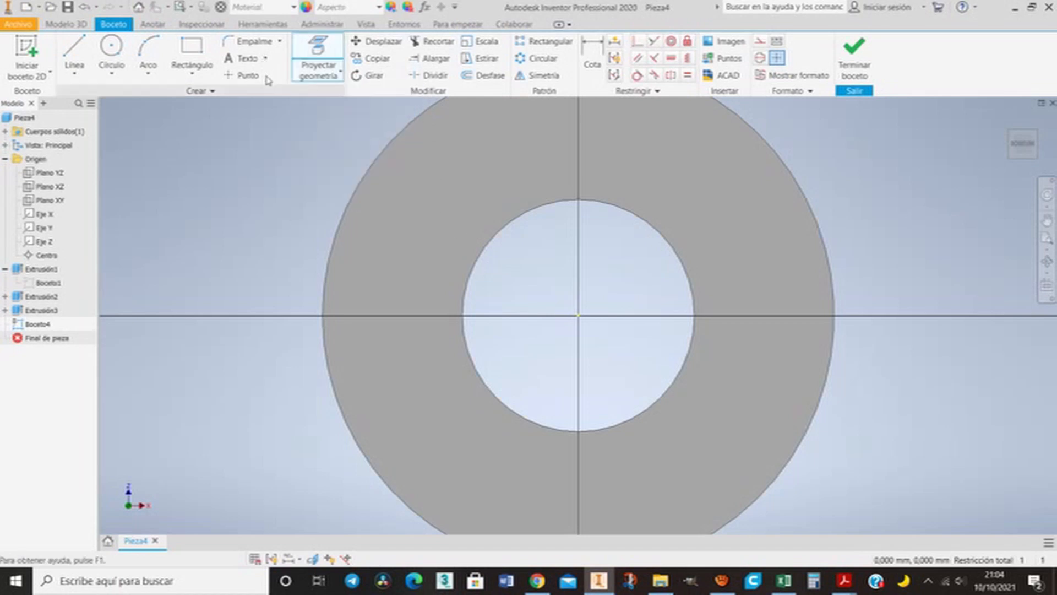
pyautogui.click(424, 160)
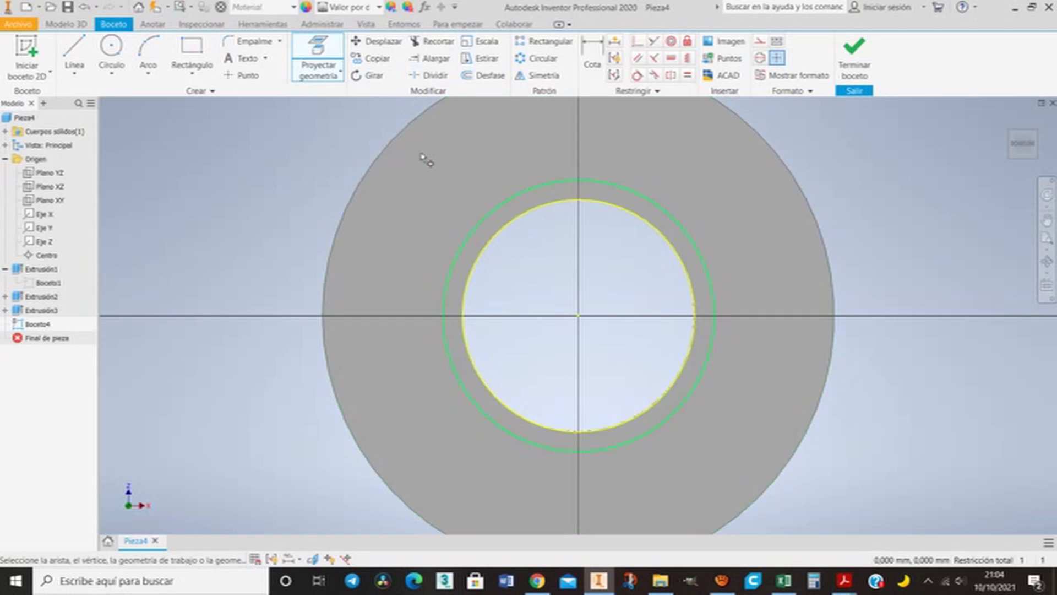
pyautogui.click(568, 182)
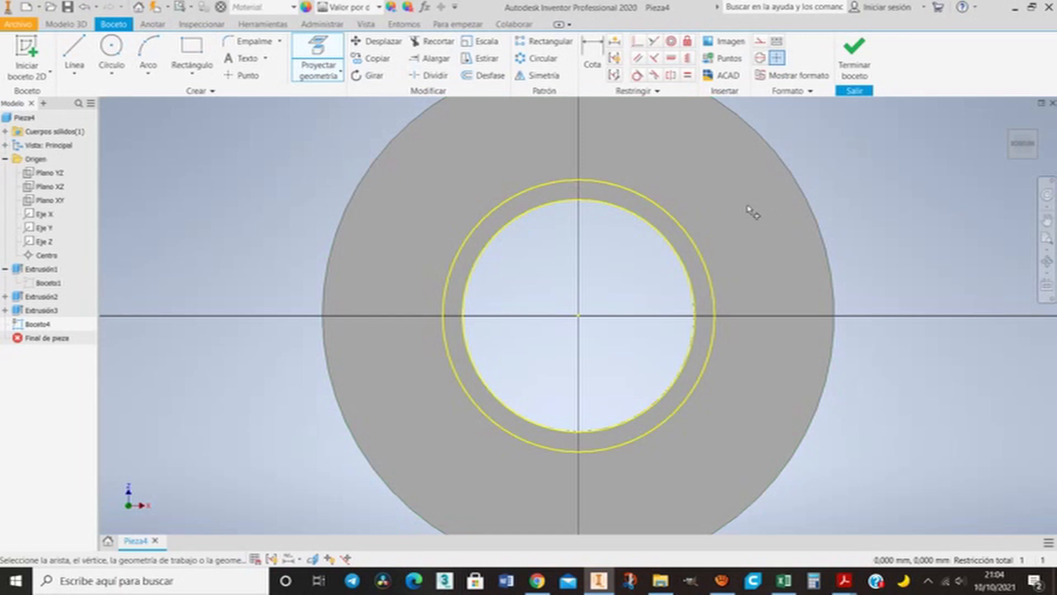
pyautogui.click(853, 58)
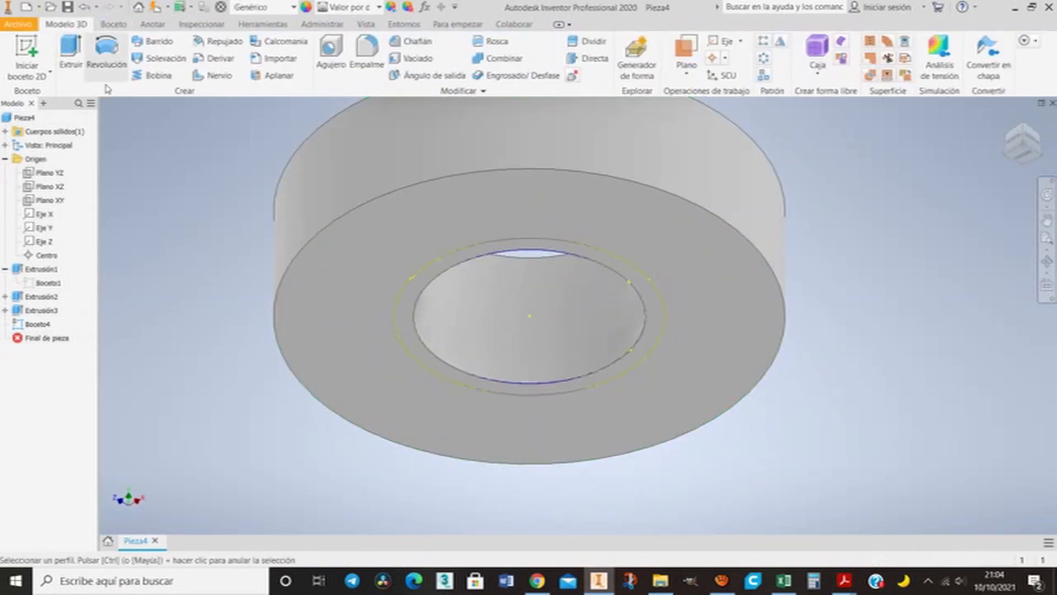
# Extrude the ring profile on the underside as an 8 mm deep cut to form a recess around the bore
pyautogui.click(70, 53)
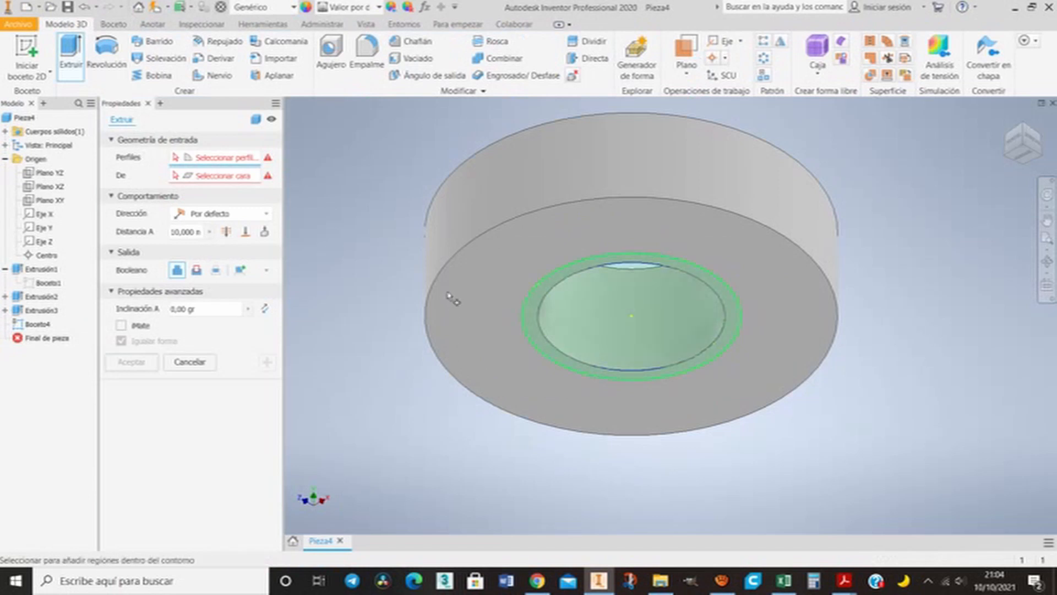
pyautogui.scroll(5, 434, 271)
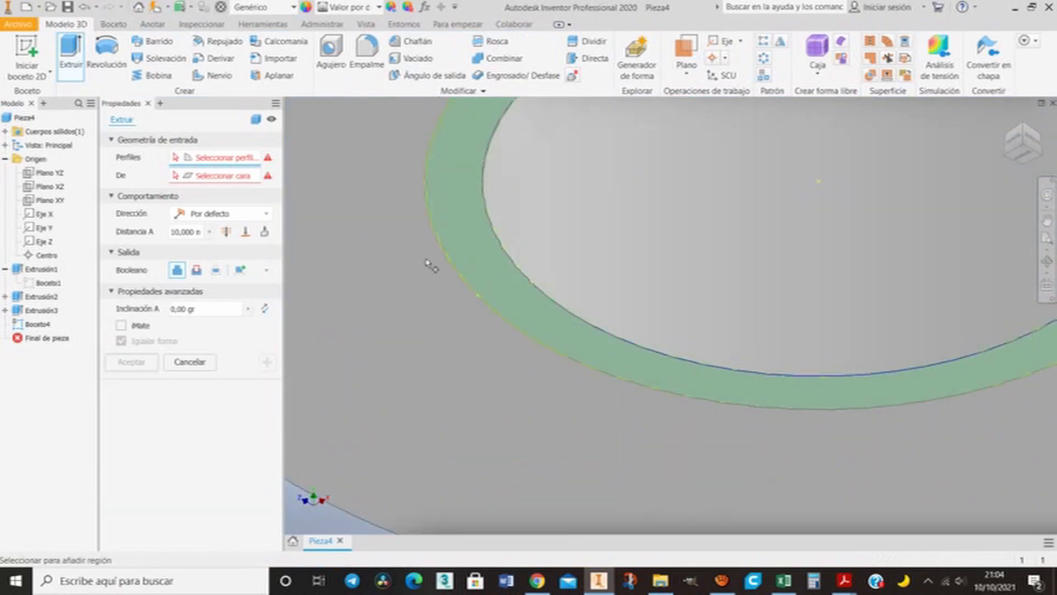
pyautogui.click(431, 267)
pyautogui.click(196, 270)
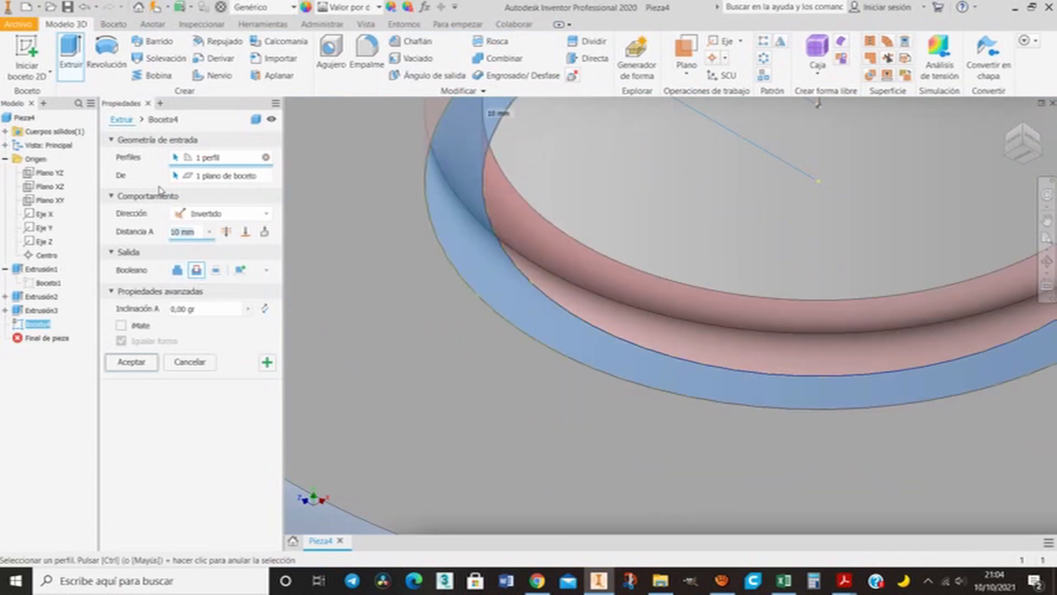
pyautogui.write('8')
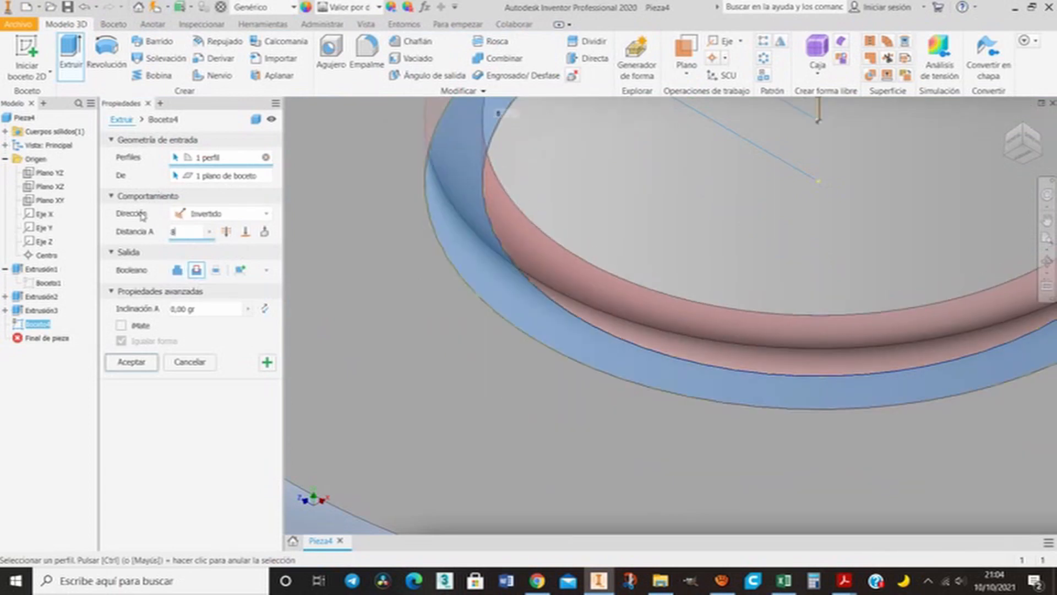
pyautogui.press('Return')
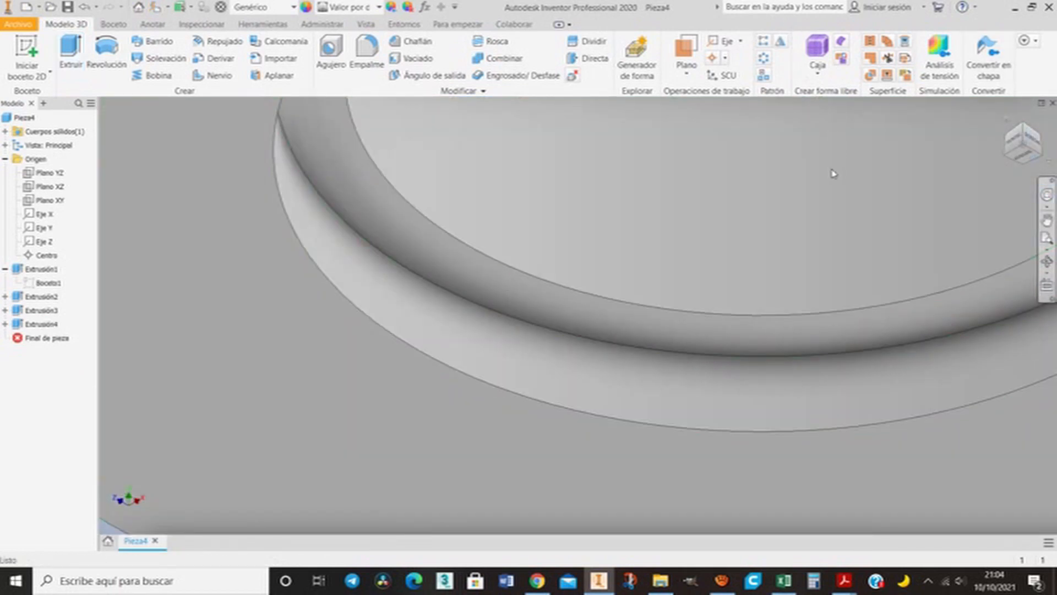
# Chamfer the top outer edge of the raised hub ring with a distance of 2 mm
pyautogui.scroll(5, 791, 186)
pyautogui.scroll(5, 791, 186)
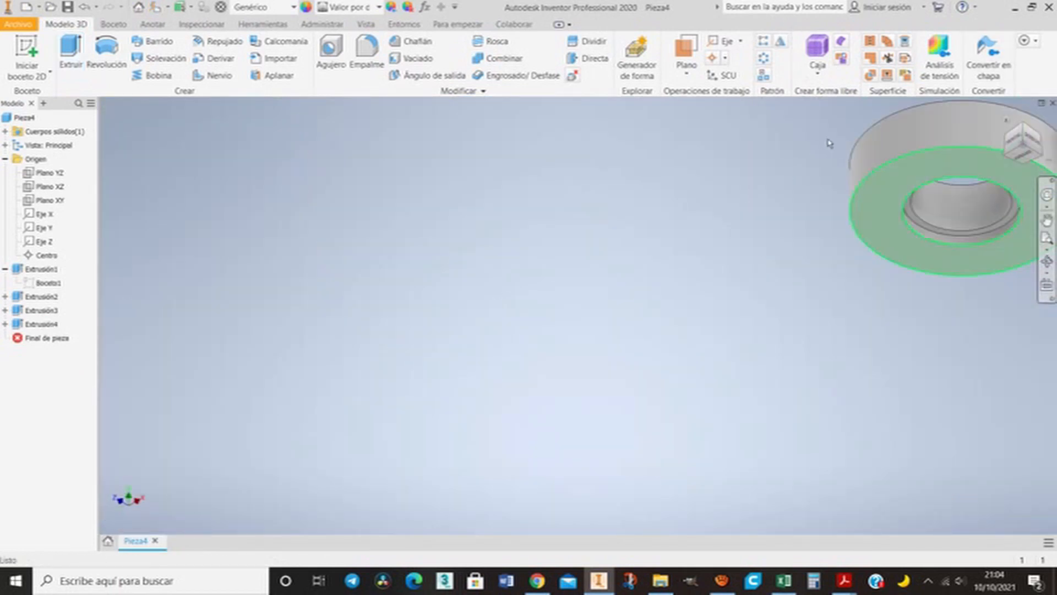
pyautogui.middleClick(843, 187)
pyautogui.middleClick(840, 185)
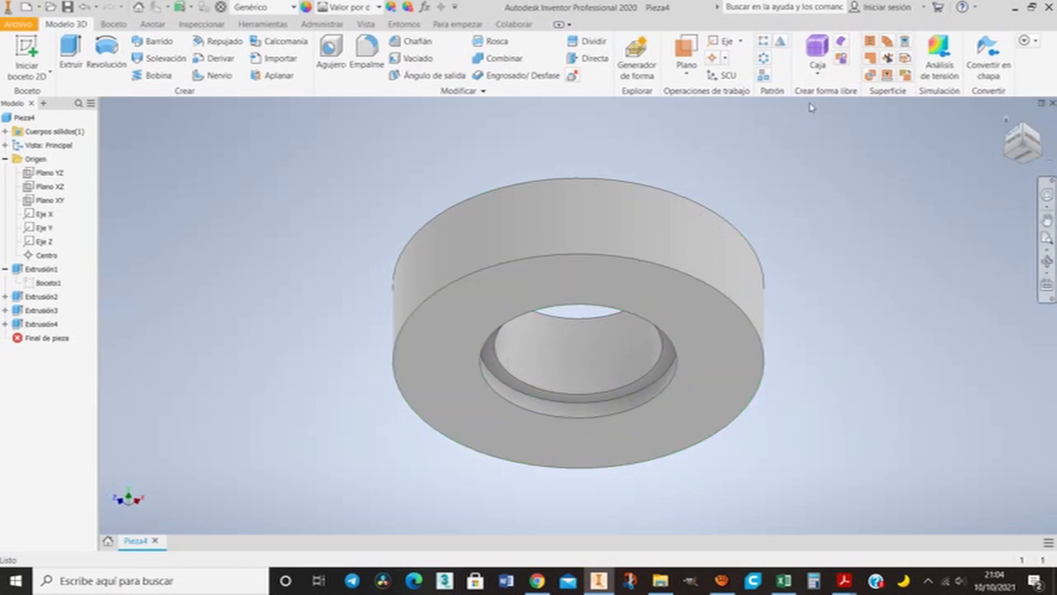
pyautogui.press('F6')
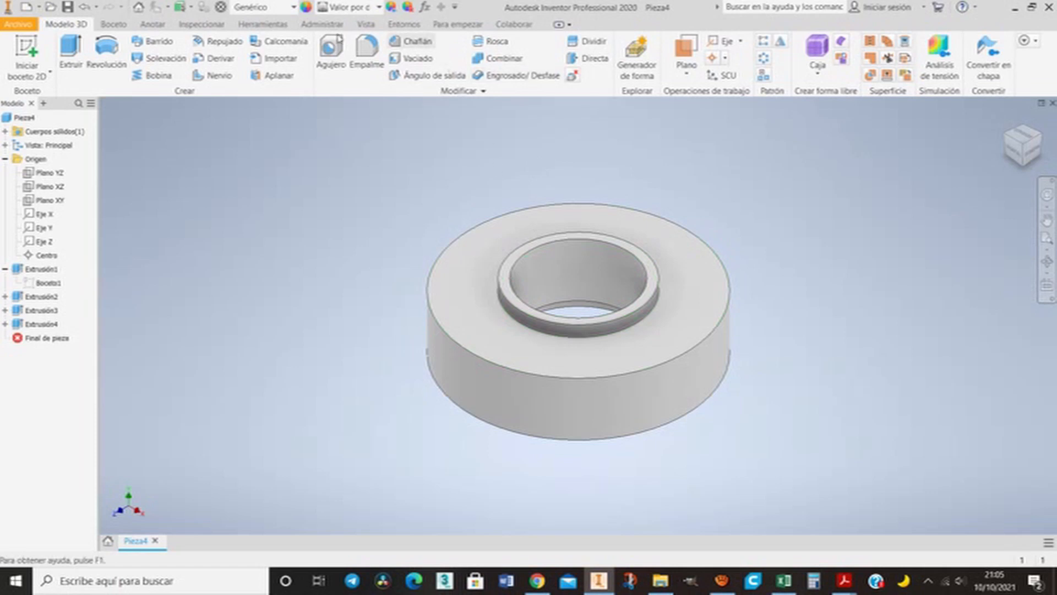
pyautogui.click(410, 41)
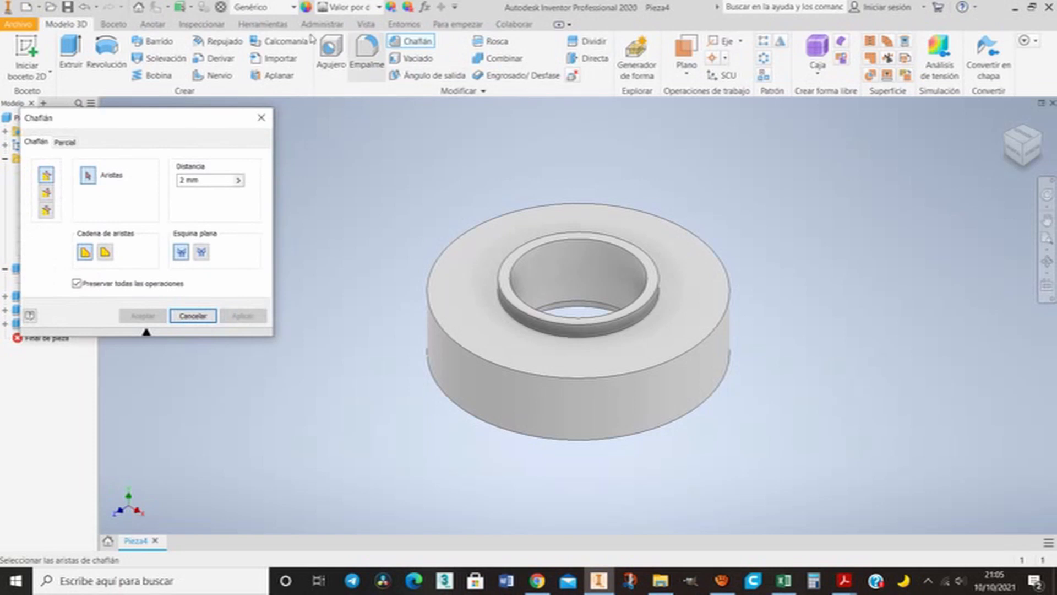
pyautogui.click(414, 246)
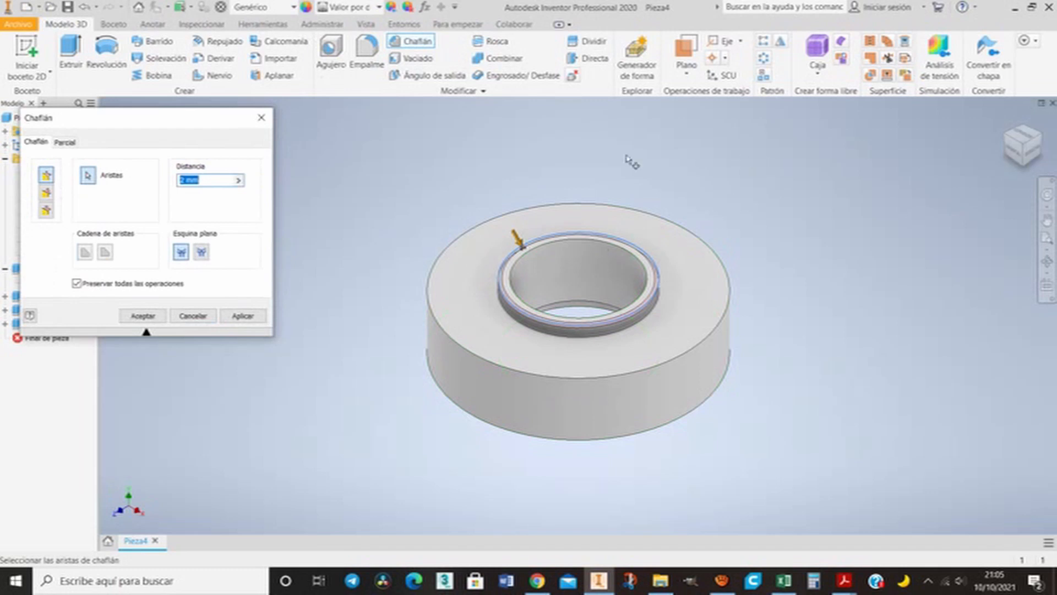
pyautogui.click(243, 315)
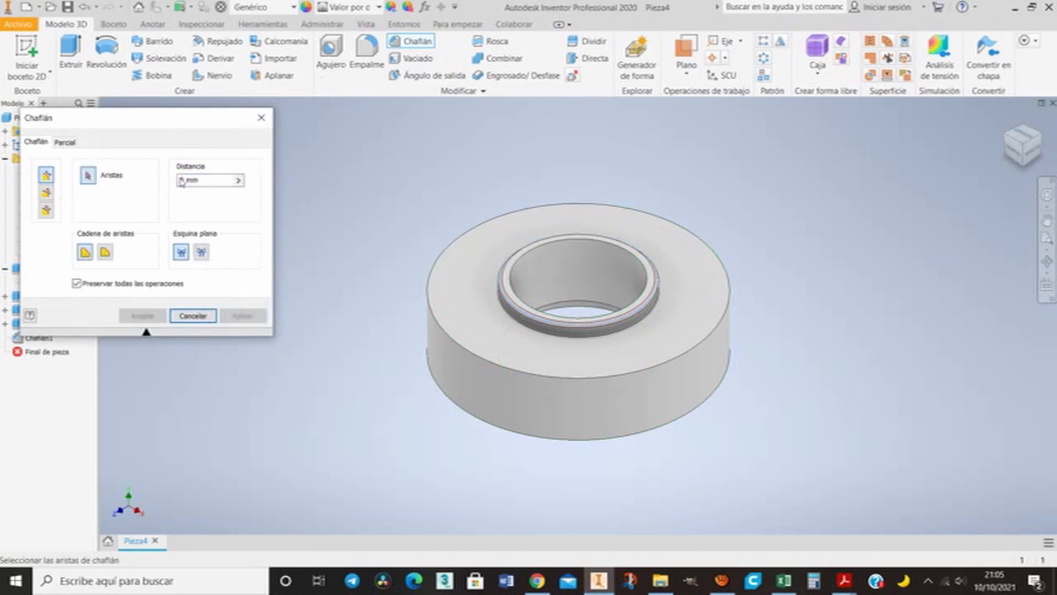
# Chamfer the outer edge of the recess's mouth on the disc's underside with a distance of 2 mm
pyautogui.moveTo(144, 117); pyautogui.dragTo(161, 74)
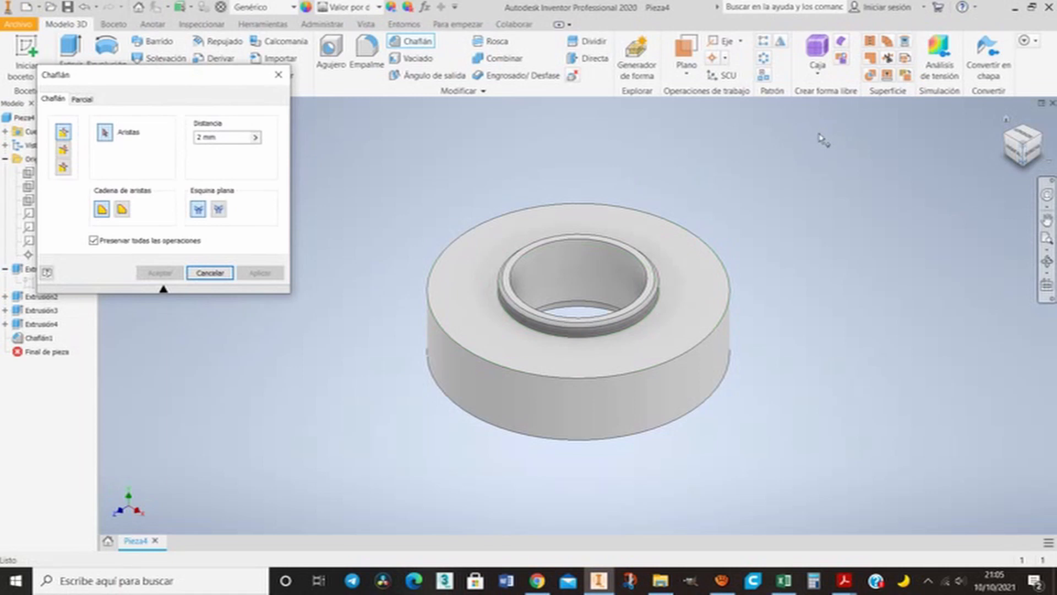
pyautogui.keyDown('shift'); pyautogui.moveTo(820, 138); pyautogui.dragTo(417, 318, button='middle'); pyautogui.keyUp('shift')
pyautogui.click(524, 388)
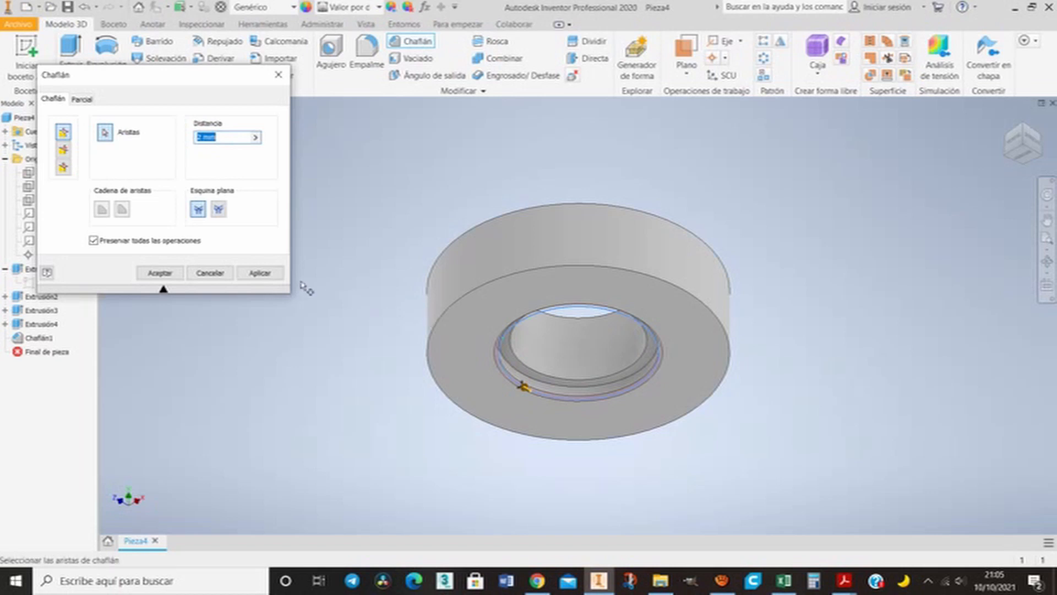
pyautogui.click(259, 272)
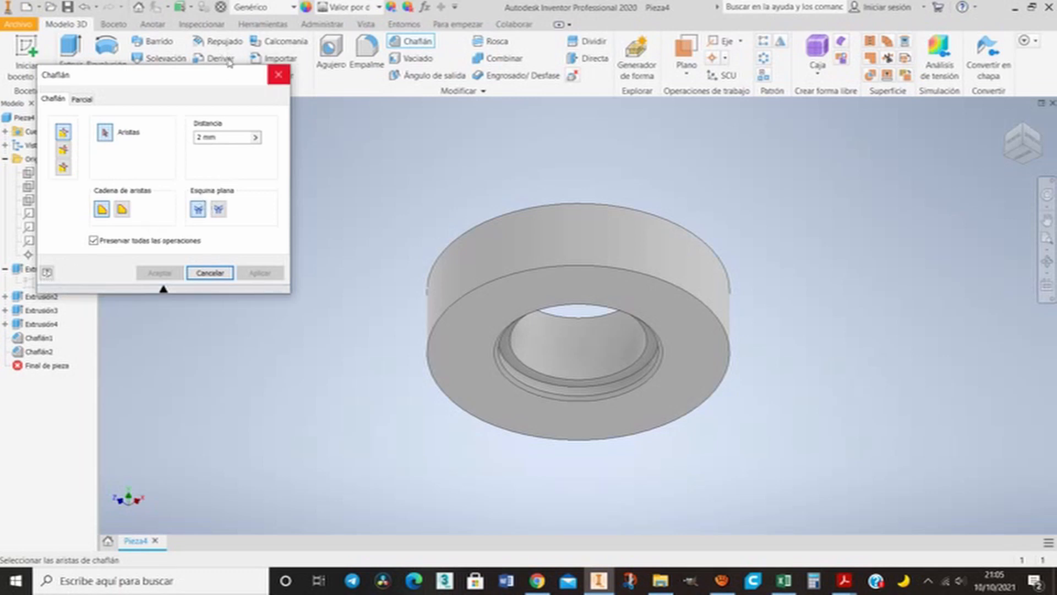
# Try a 2 mm chamfer on the outer edge of the disc's underside and undo it
pyautogui.click(547, 333)
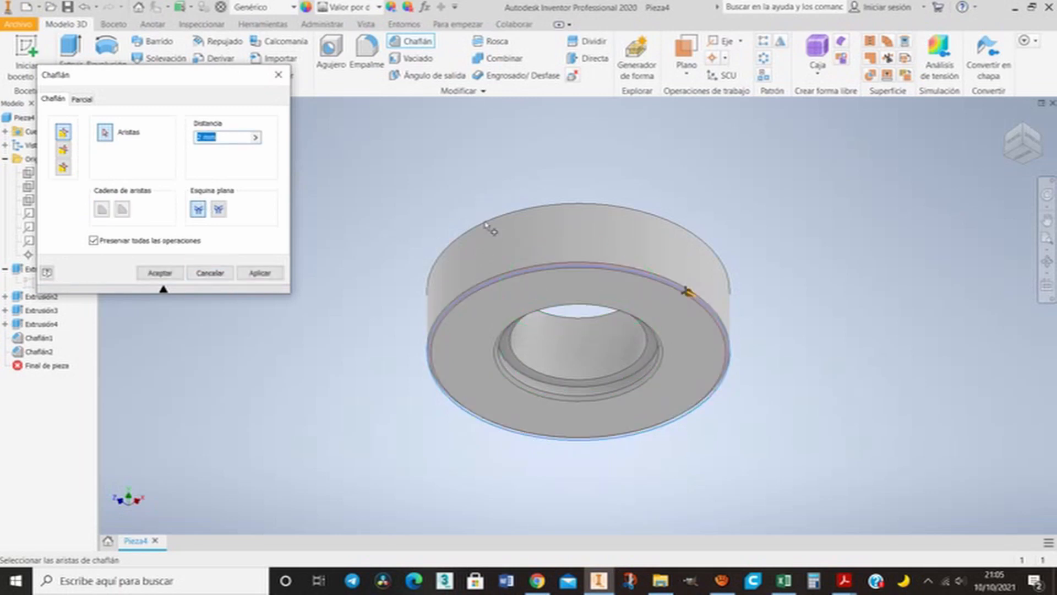
pyautogui.click(487, 244)
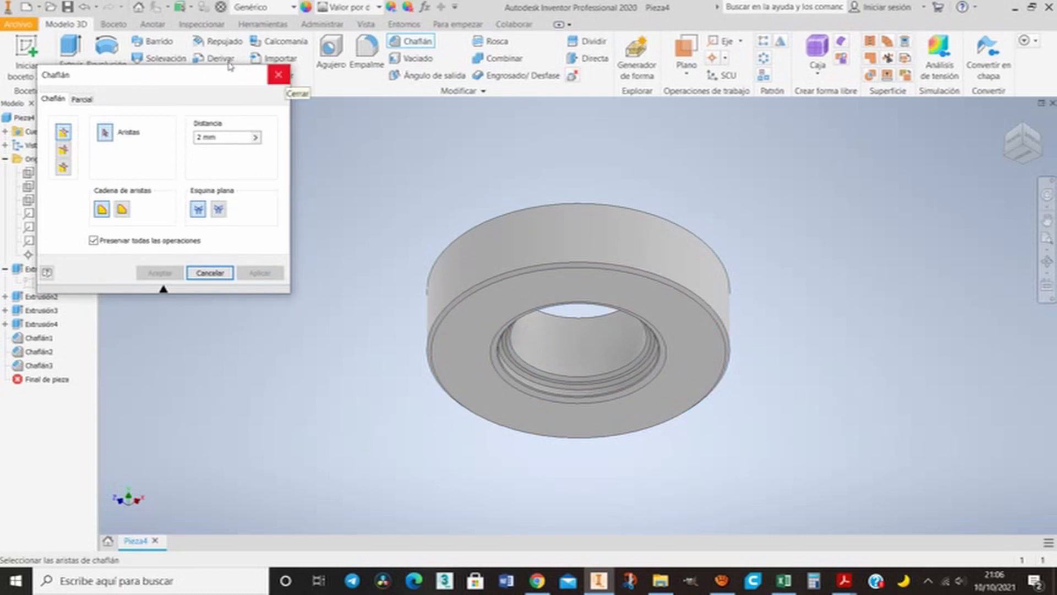
pyautogui.click(279, 74)
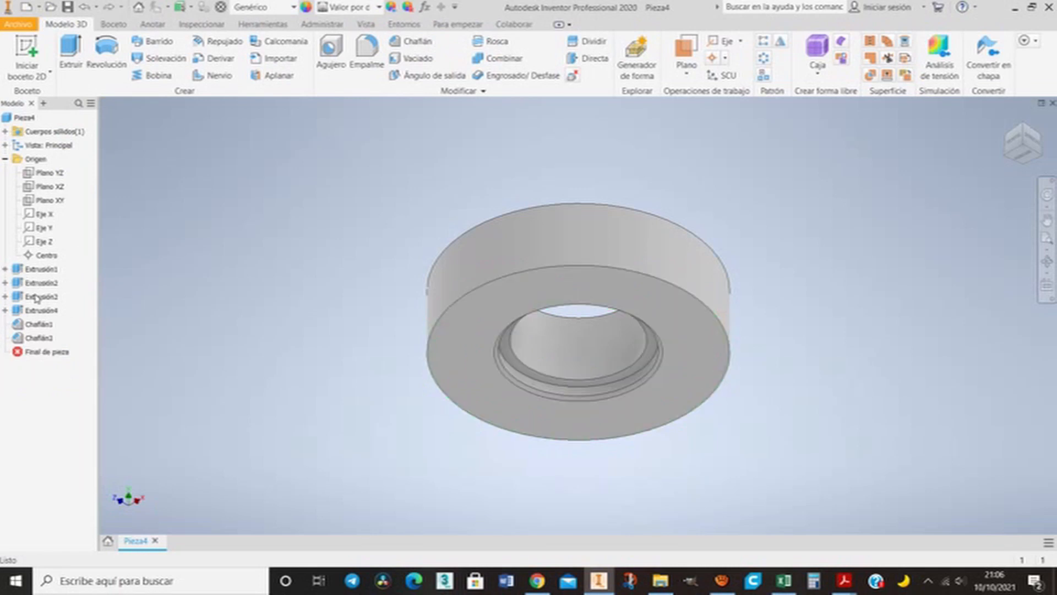
pyautogui.rightClick(49, 338)
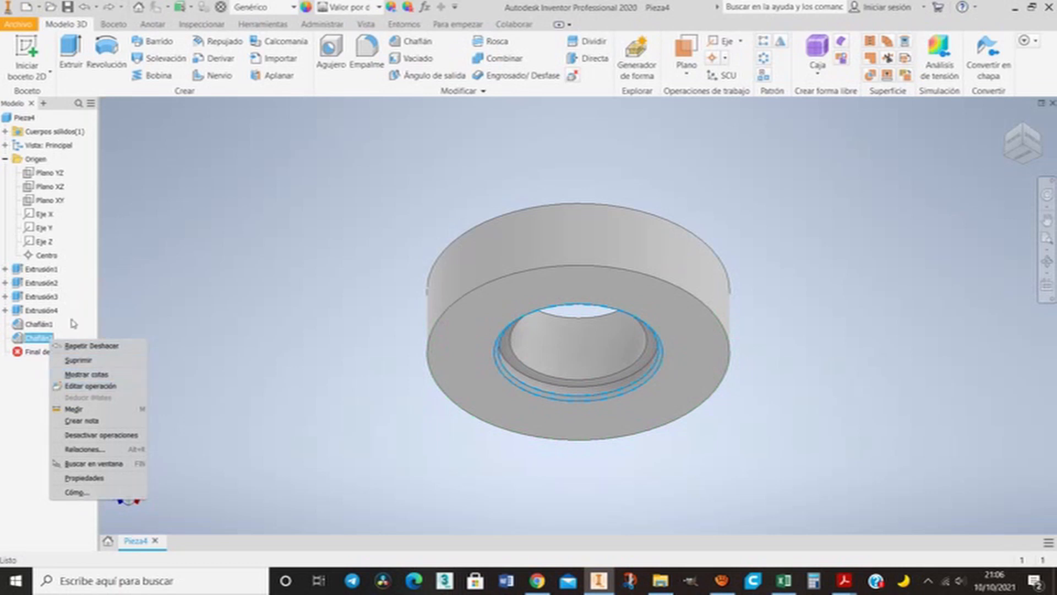
pyautogui.click(158, 255)
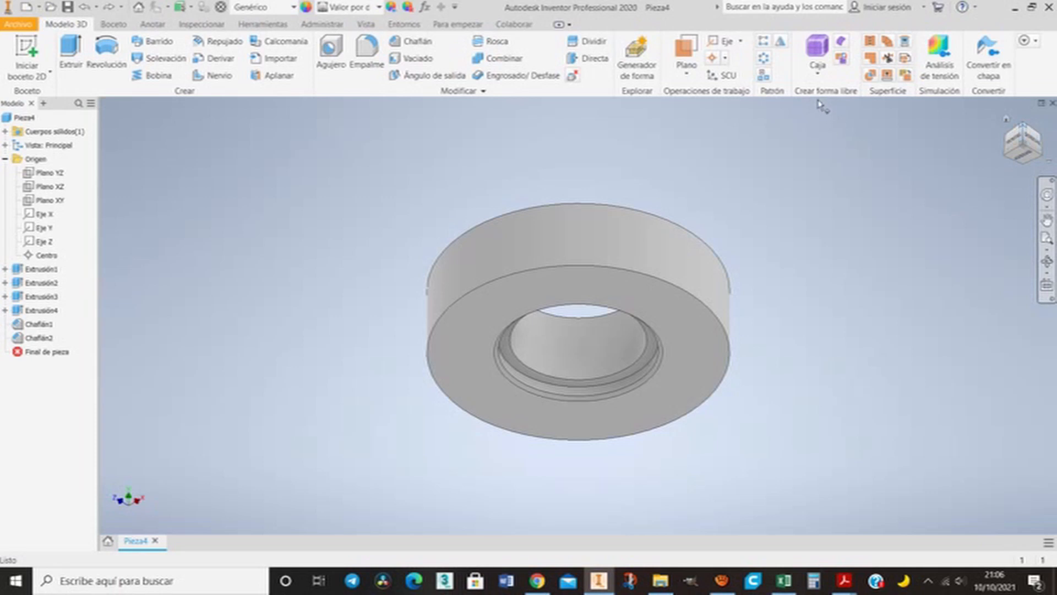
# Start a new 2D sketch on the disc's top face, around the raised hub ring
pyautogui.click(1022, 126)
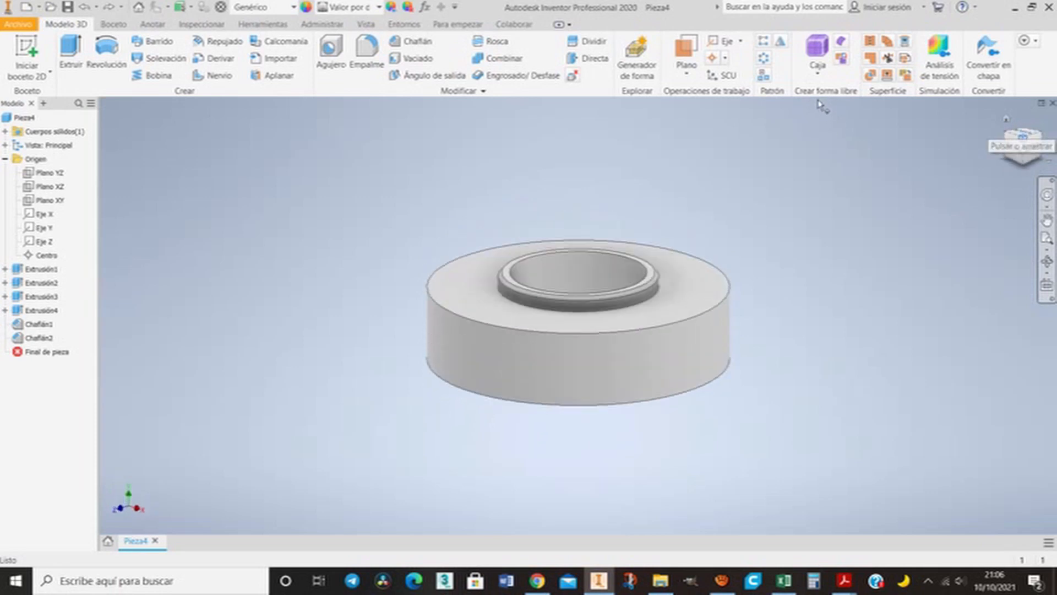
pyautogui.click(1039, 135)
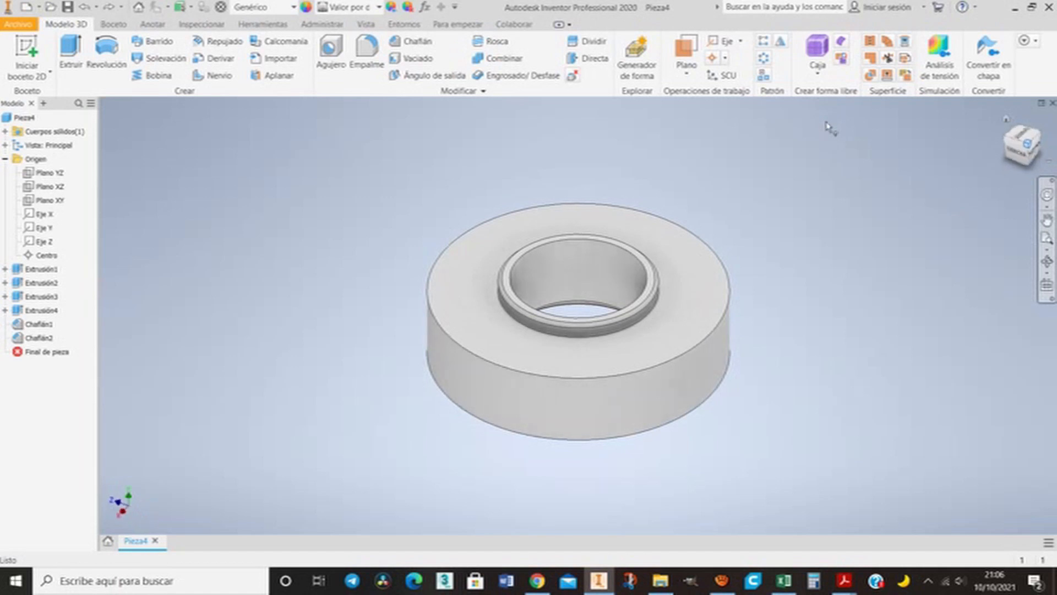
pyautogui.click(1031, 151)
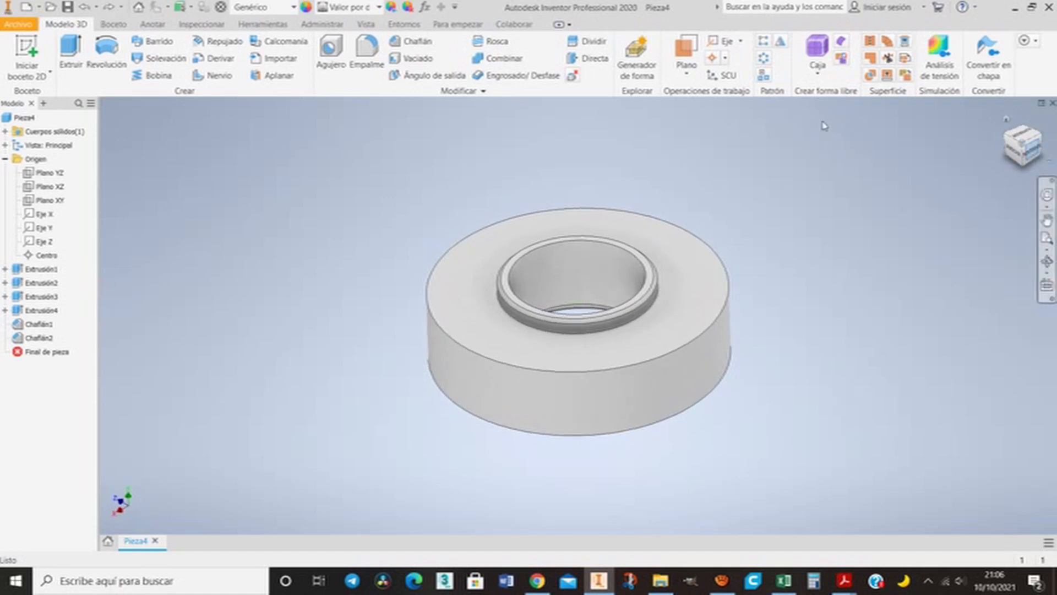
pyautogui.click(1031, 154)
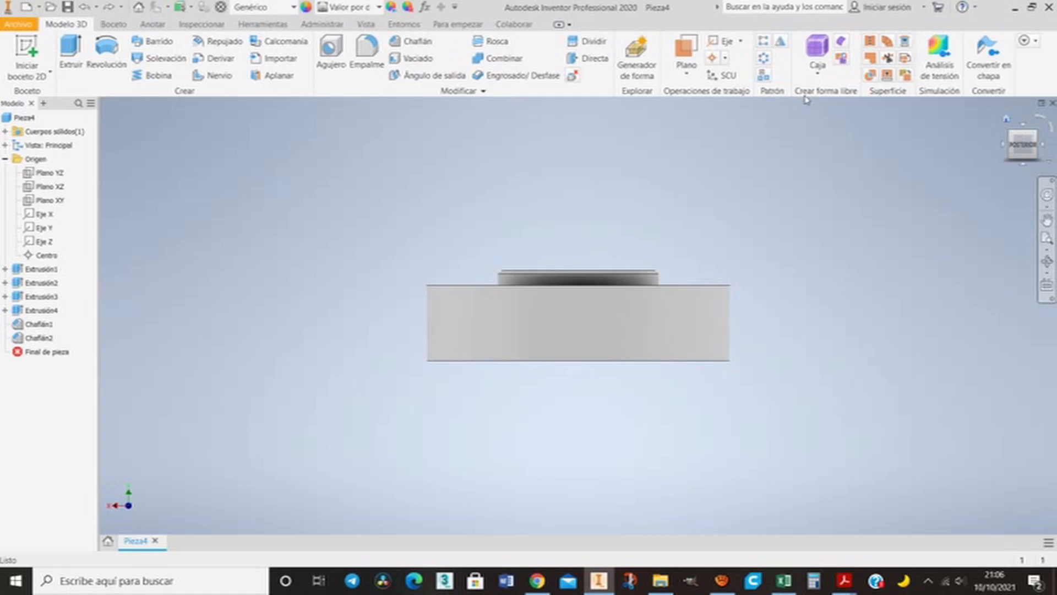
pyautogui.click(1005, 119)
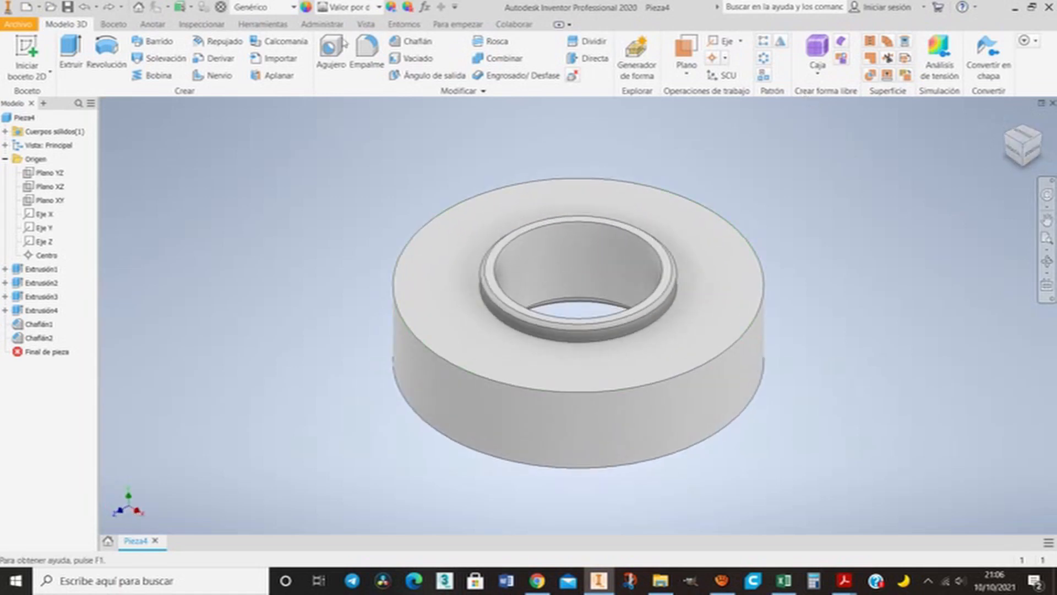
pyautogui.click(26, 52)
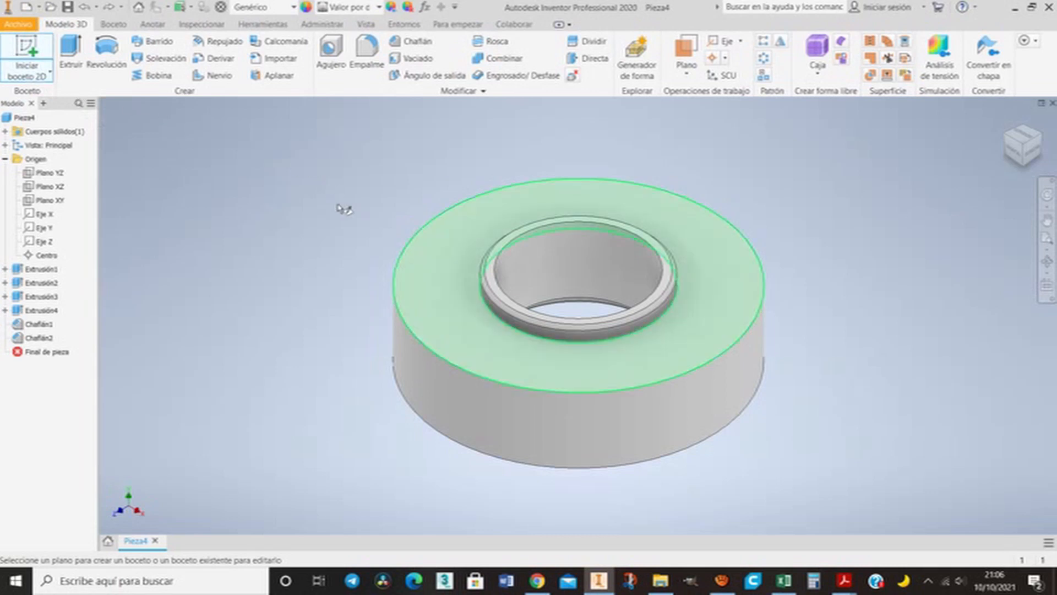
pyautogui.click(342, 208)
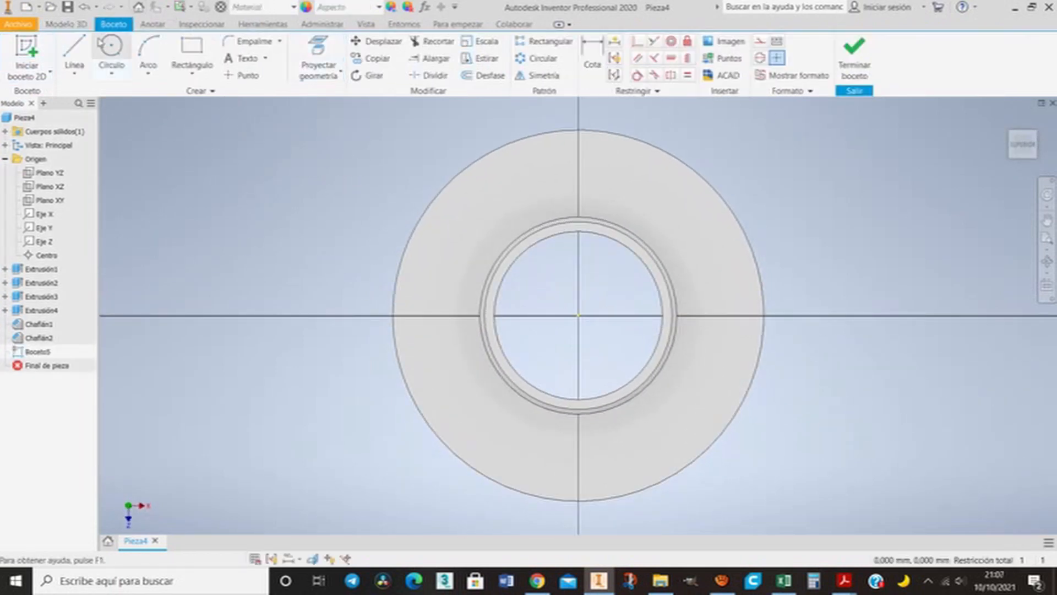
# Place a sketch point on the vertical axis between the hub ring and the disc's rim, and dimension it 60 mm from the centre
pyautogui.click(240, 75)
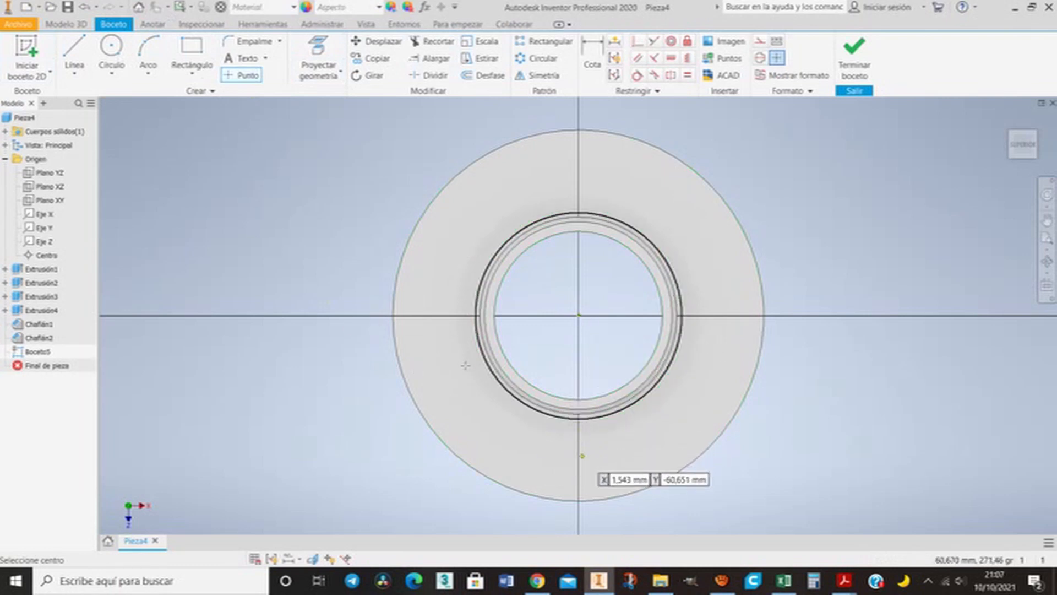
pyautogui.click(578, 458)
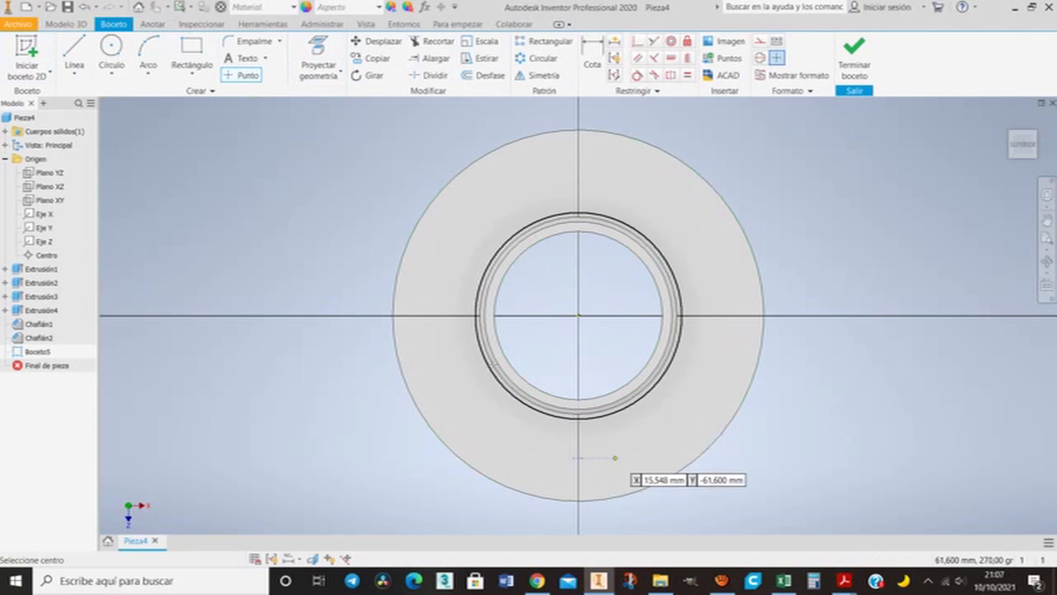
pyautogui.press('d')
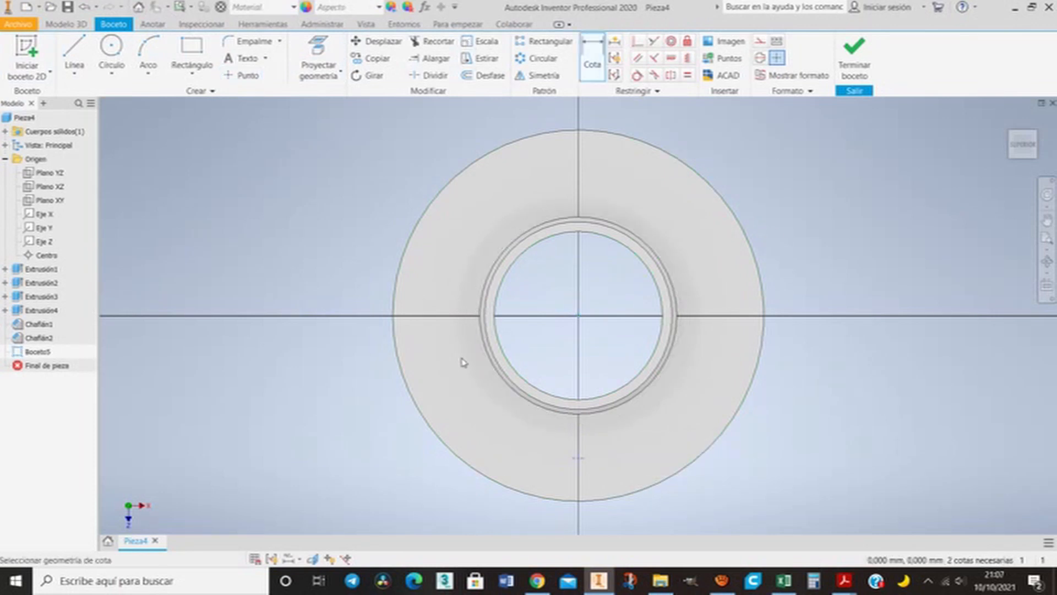
pyautogui.click(578, 457)
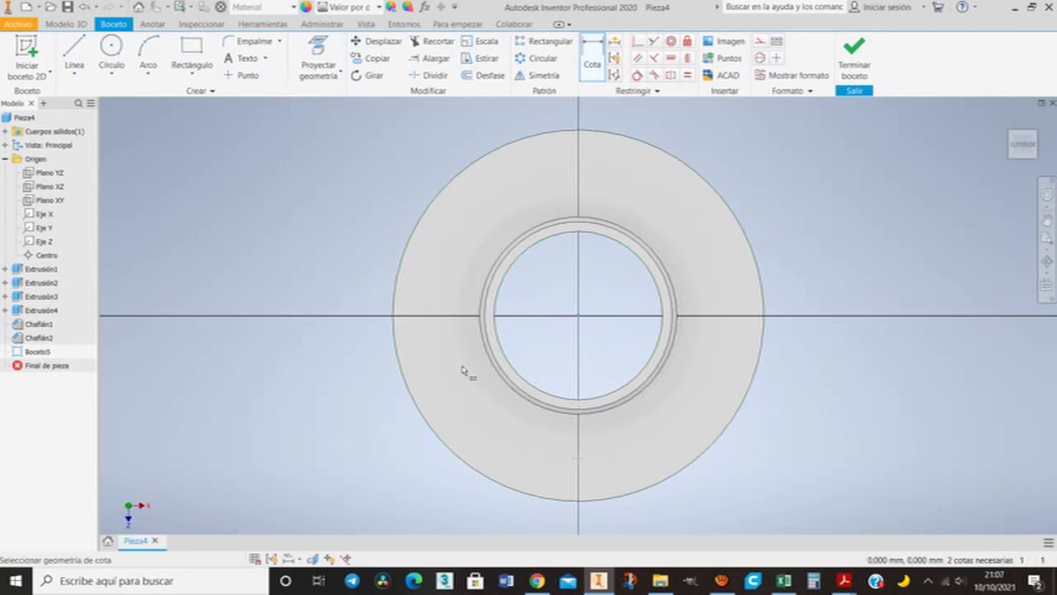
pyautogui.click(643, 320)
pyautogui.write('60')
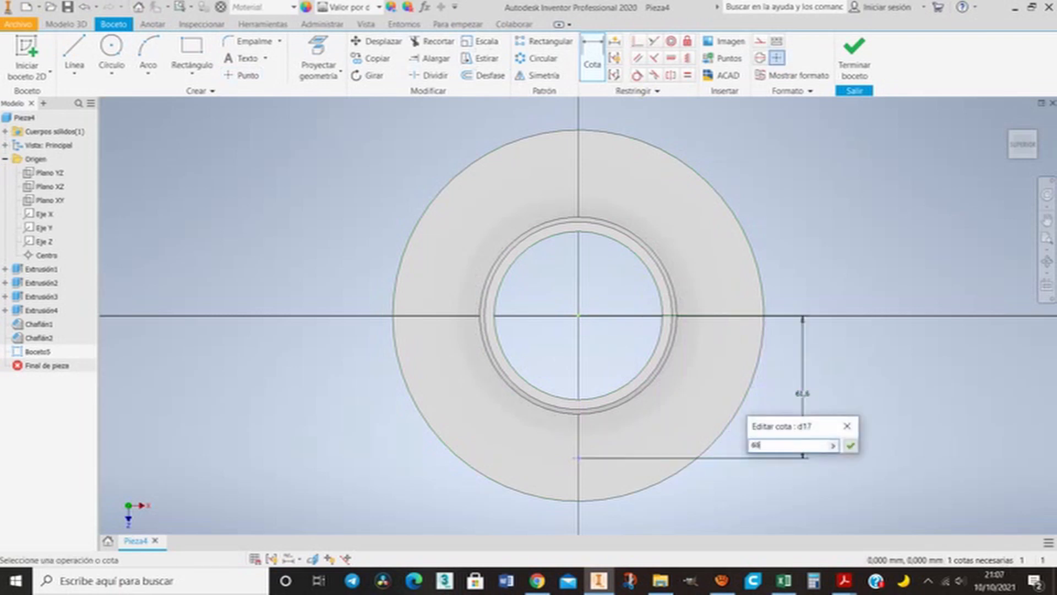
pyautogui.press('Return')
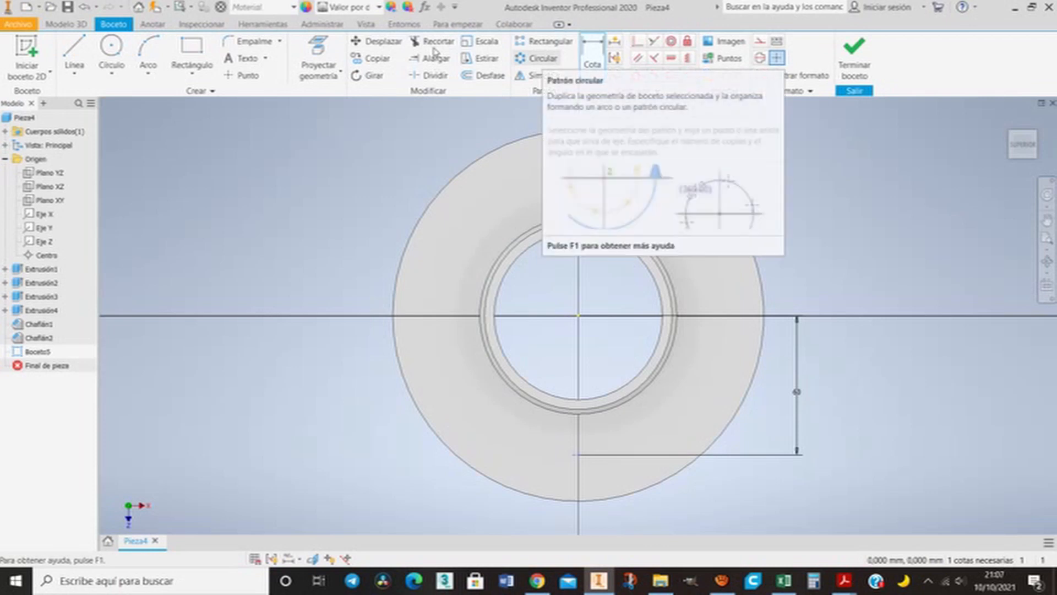
# Pattern the sketch point circularly around the disc's centre with 5 instances over 360°, and finish the sketch
pyautogui.click(537, 58)
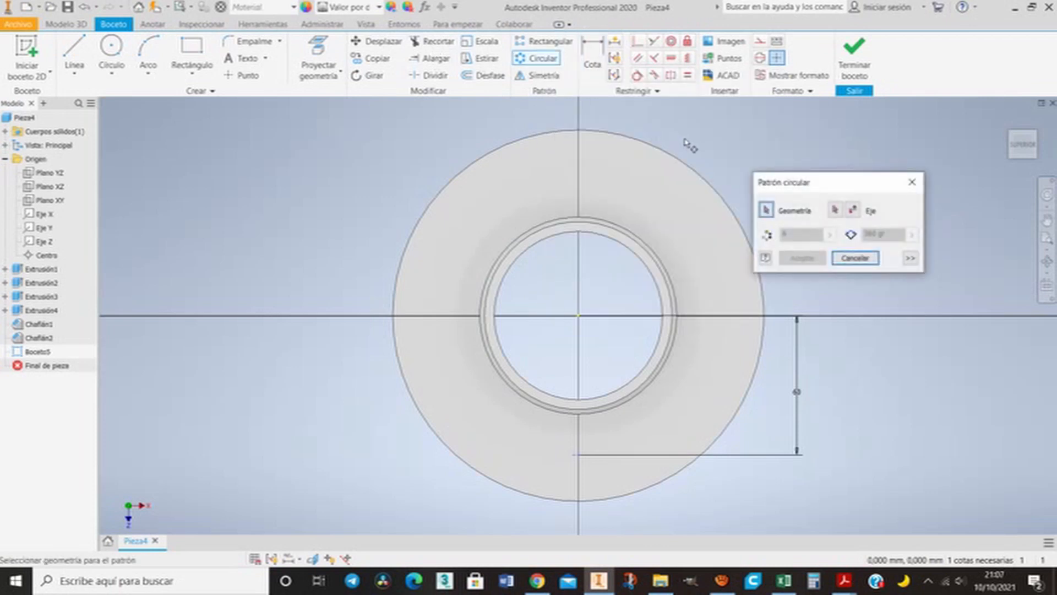
pyautogui.moveTo(764, 181); pyautogui.dragTo(230, 176)
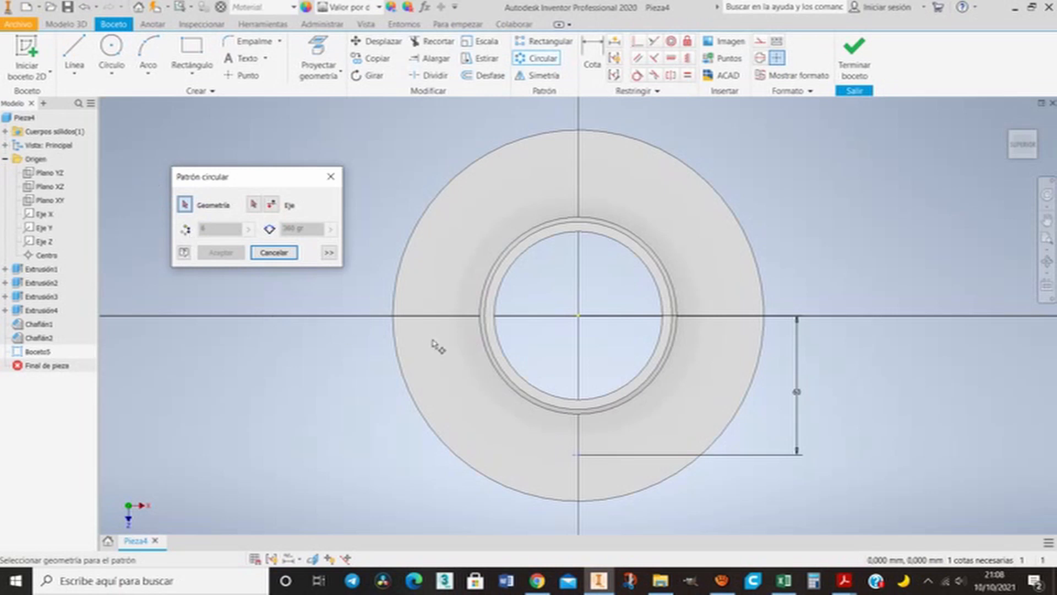
pyautogui.moveTo(539, 423); pyautogui.dragTo(601, 480)
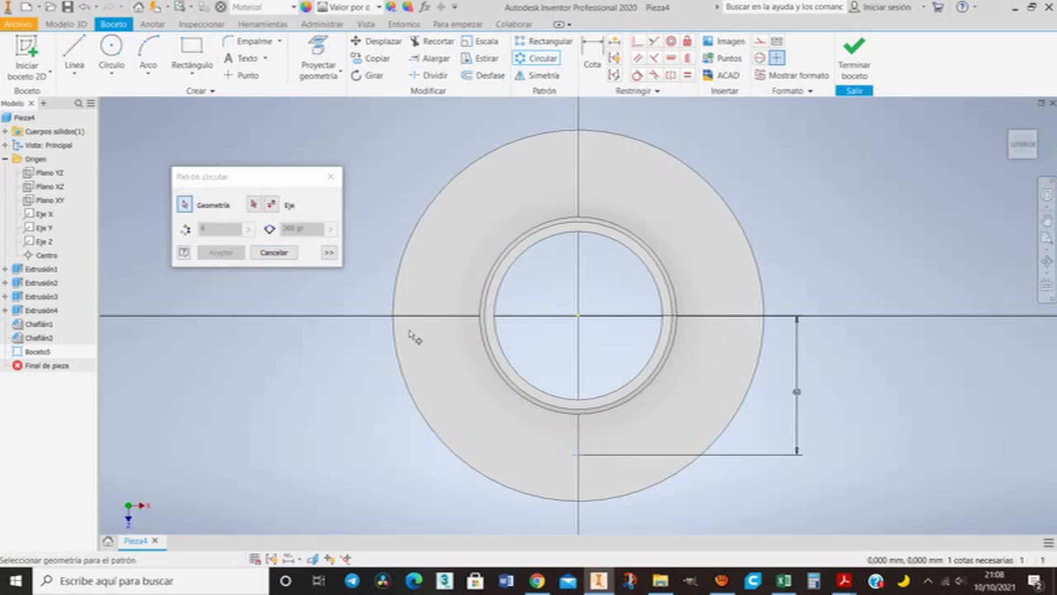
pyautogui.click(204, 167)
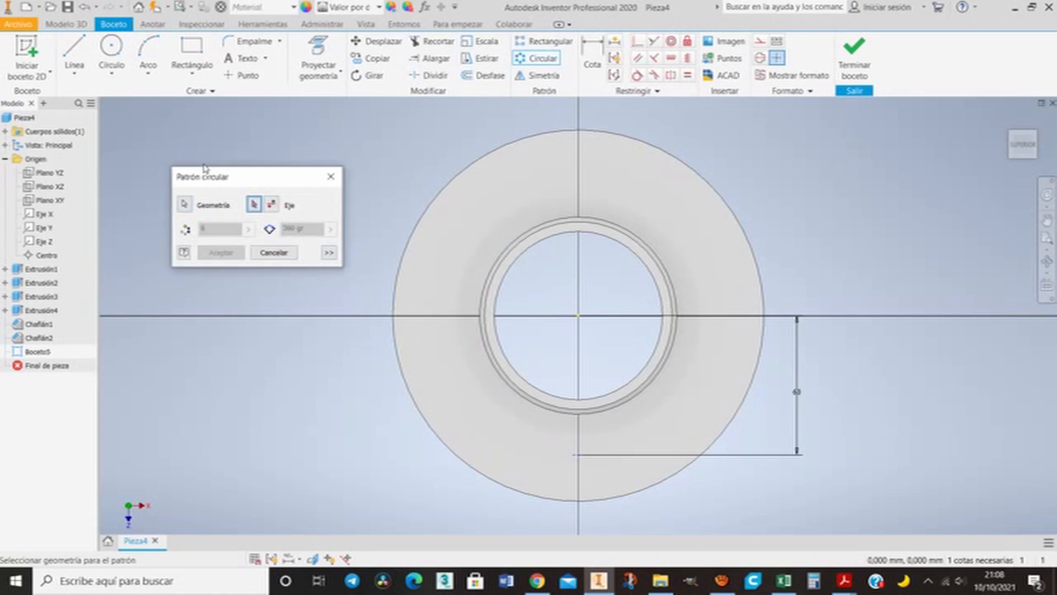
pyautogui.click(463, 253)
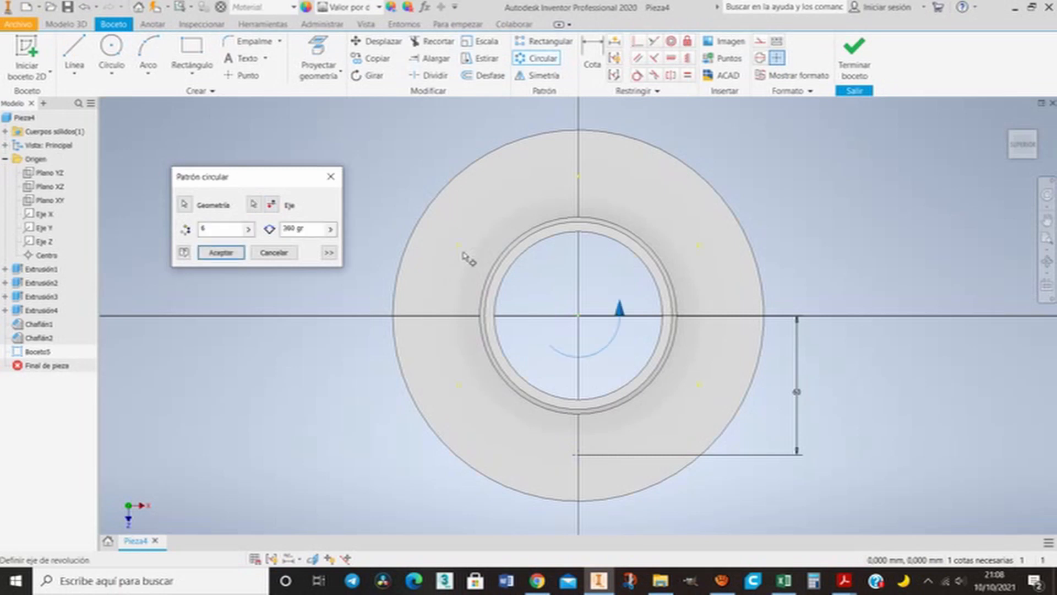
pyautogui.click(271, 204)
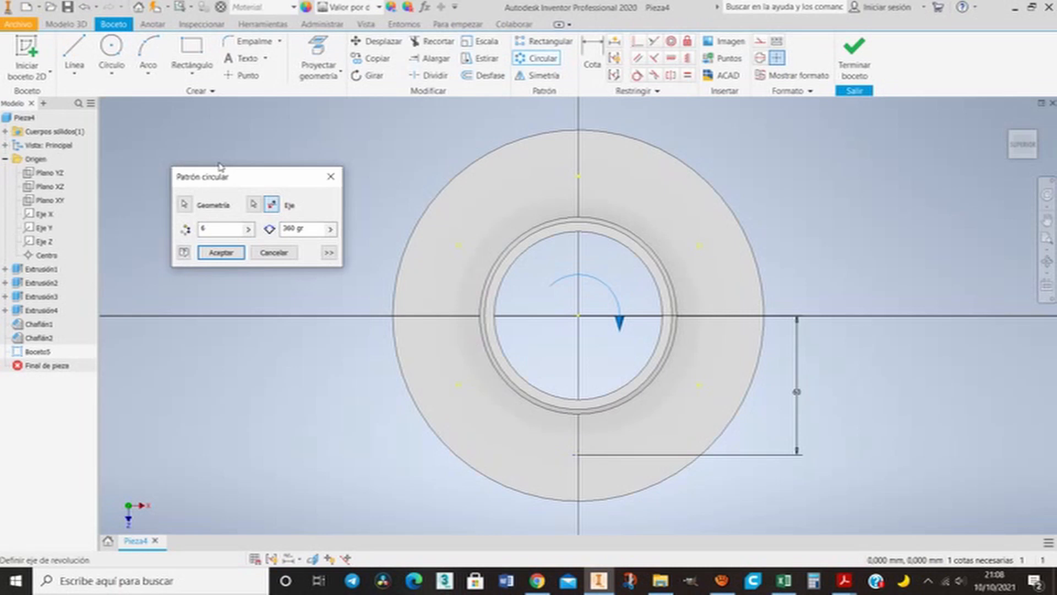
pyautogui.press('Tab')
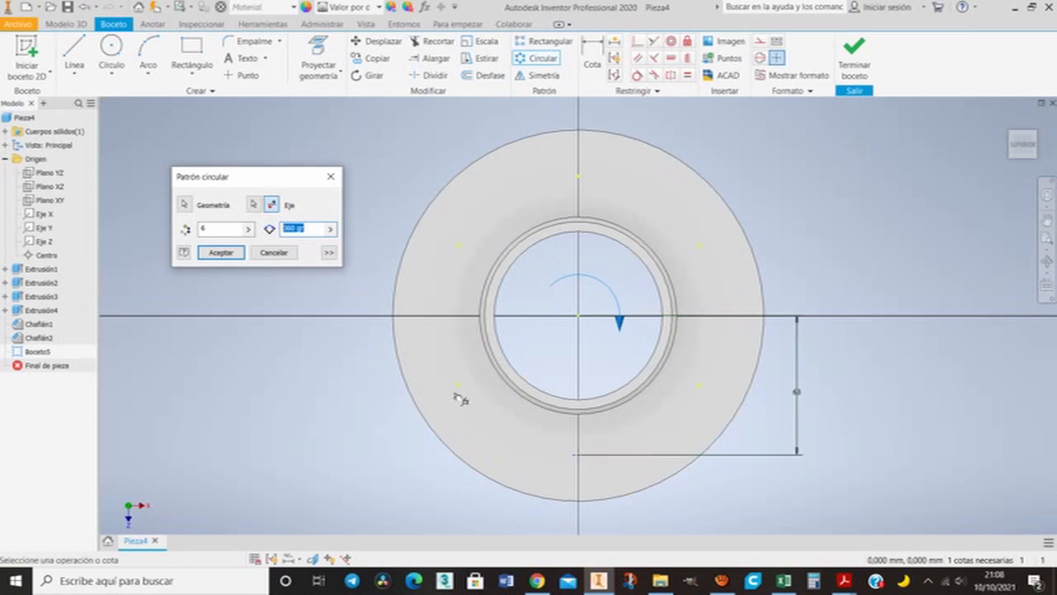
pyautogui.hotkey('shift', 'Tab')
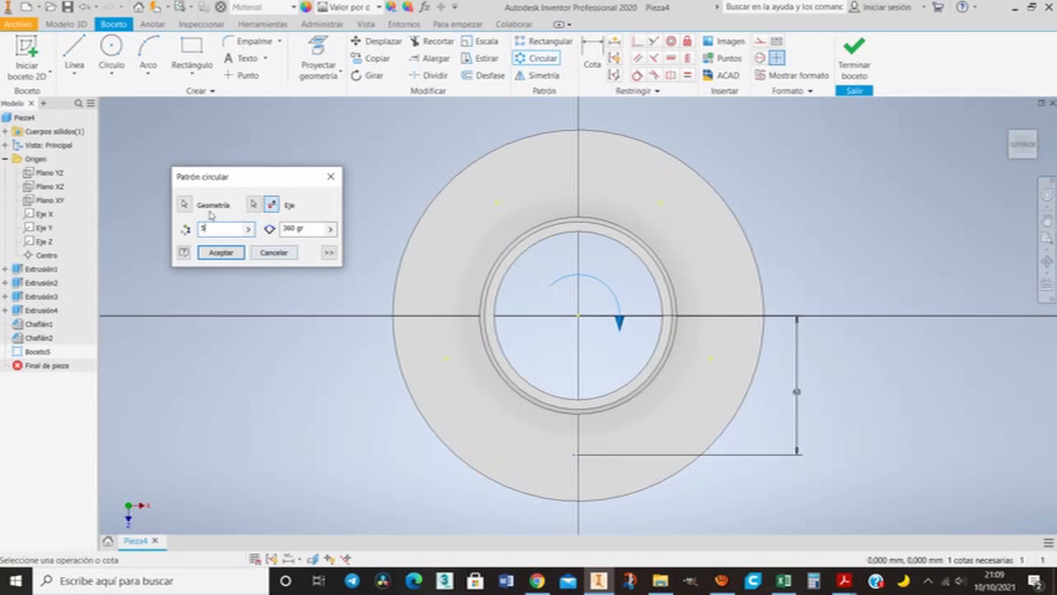
pyautogui.write('5')
pyautogui.press('Return')
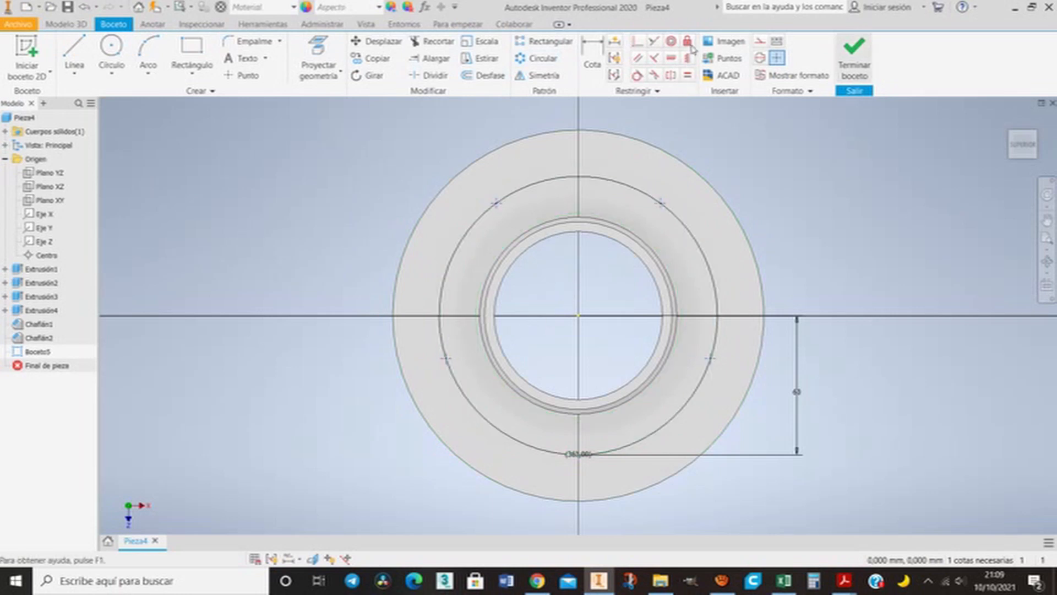
pyautogui.click(853, 48)
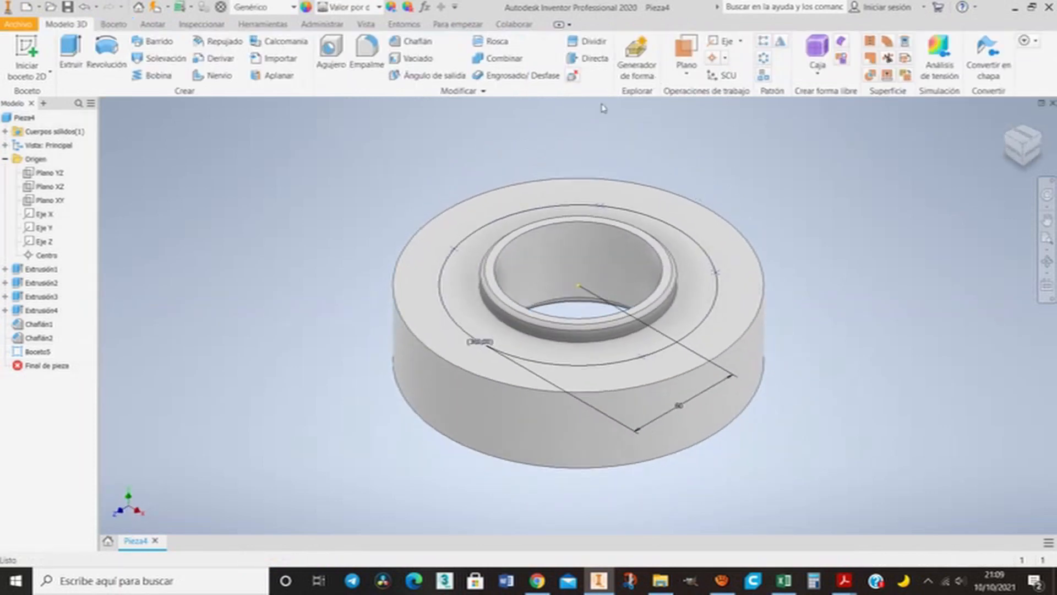
# Create threaded through holes at the five patterned points, using the ISO metric profile, size 12, designation M12x1.75, class 6H and full-depth thread
pyautogui.press('h')
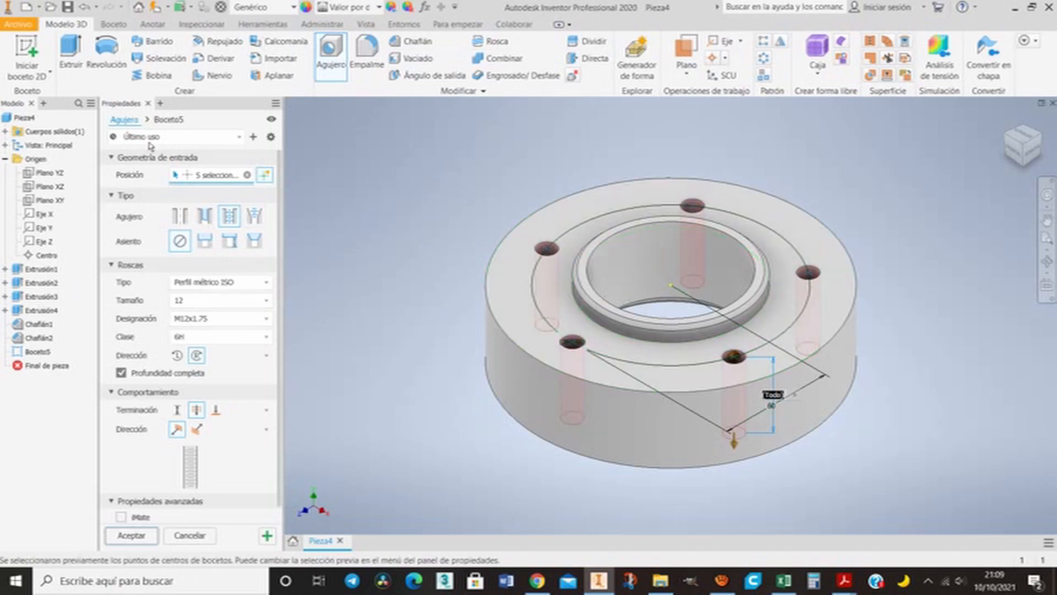
pyautogui.click(179, 215)
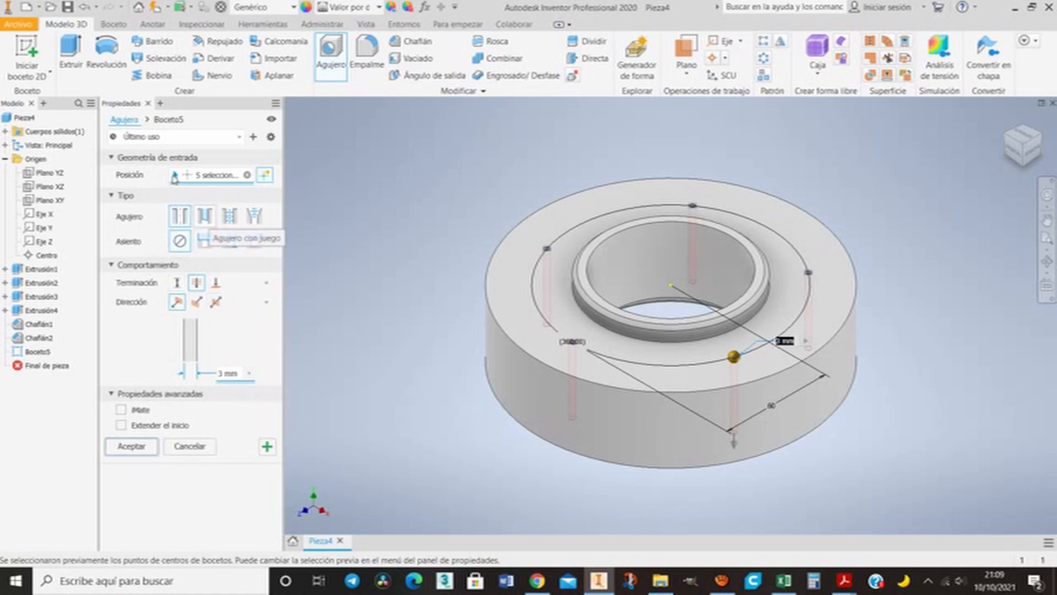
pyautogui.click(229, 216)
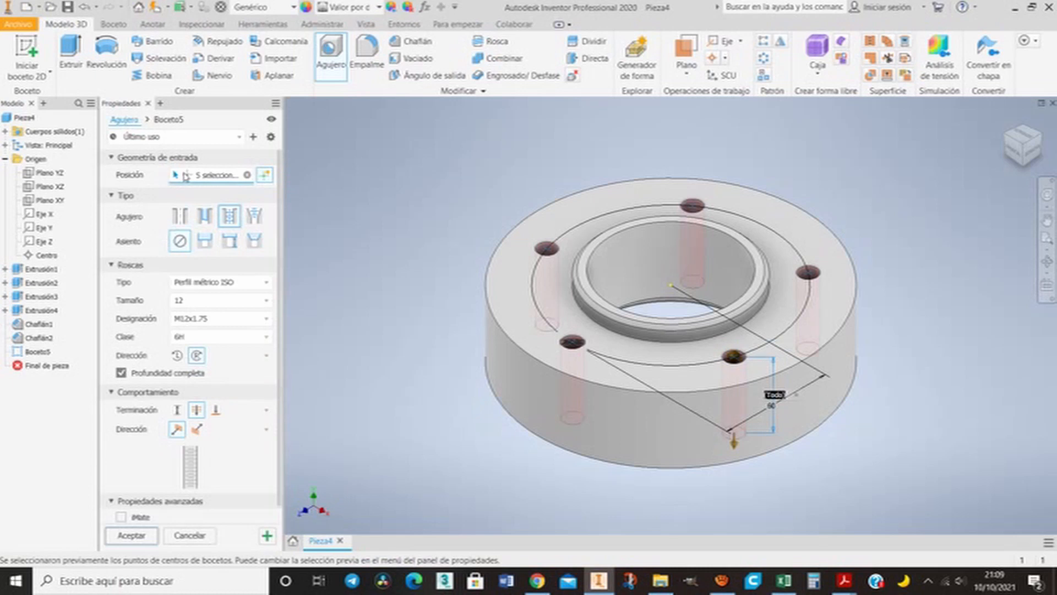
pyautogui.click(226, 282)
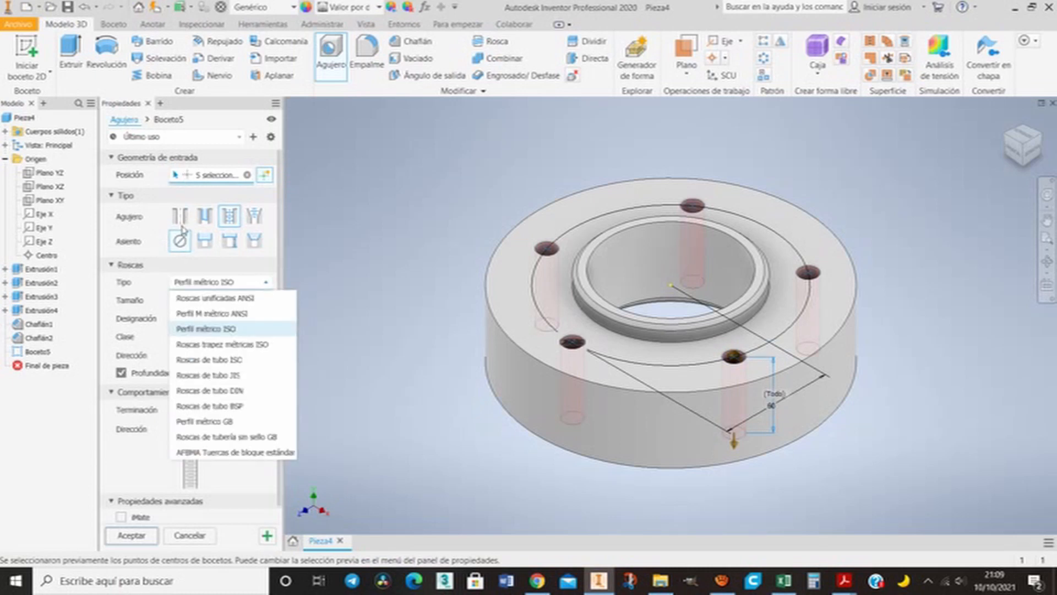
pyautogui.click(227, 282)
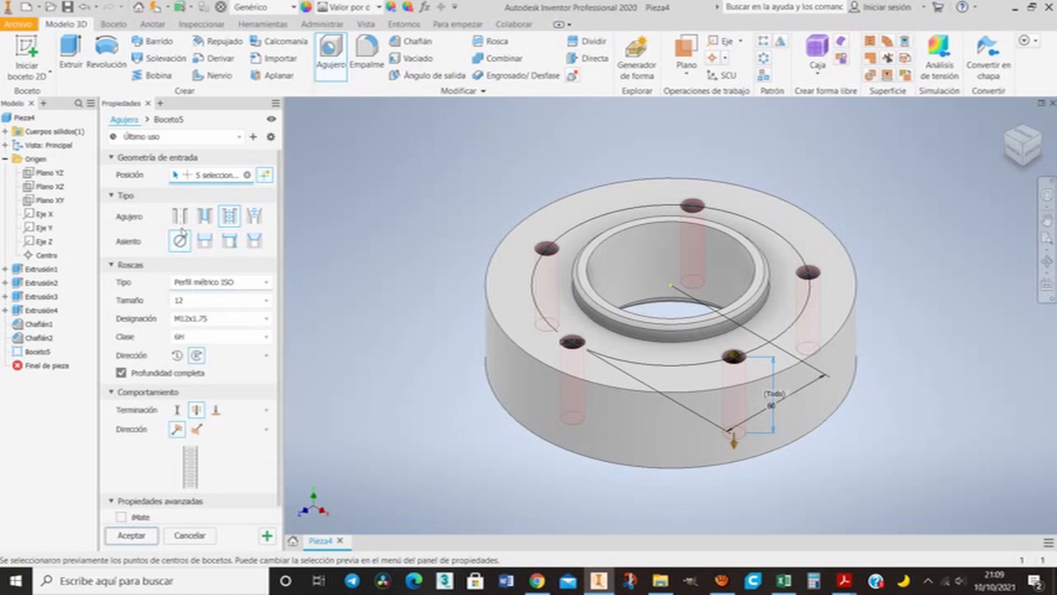
pyautogui.click(220, 300)
pyautogui.click(220, 300)
pyautogui.click(220, 318)
pyautogui.click(223, 318)
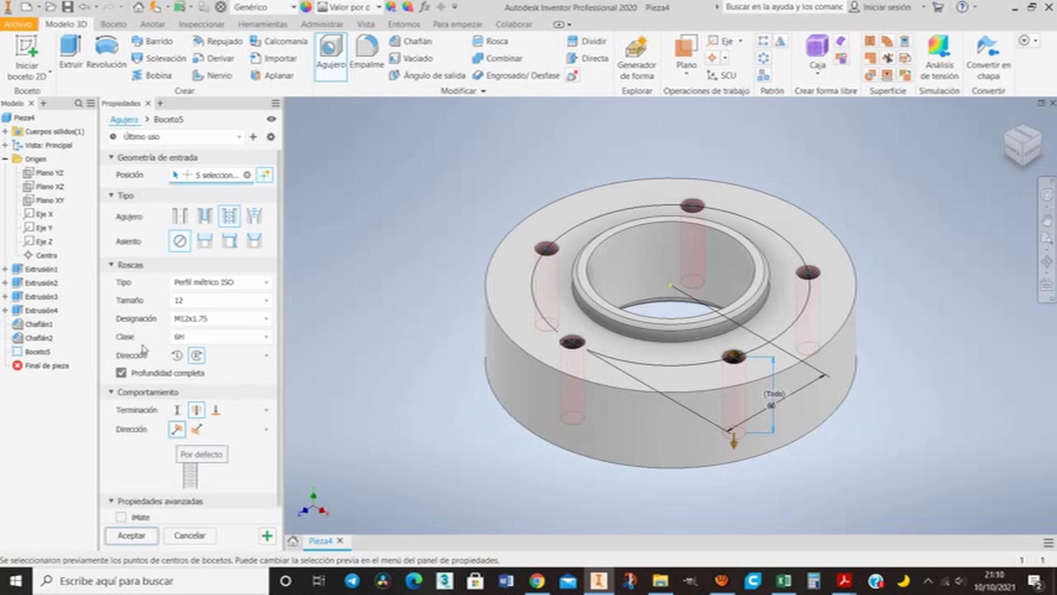
pyautogui.click(196, 429)
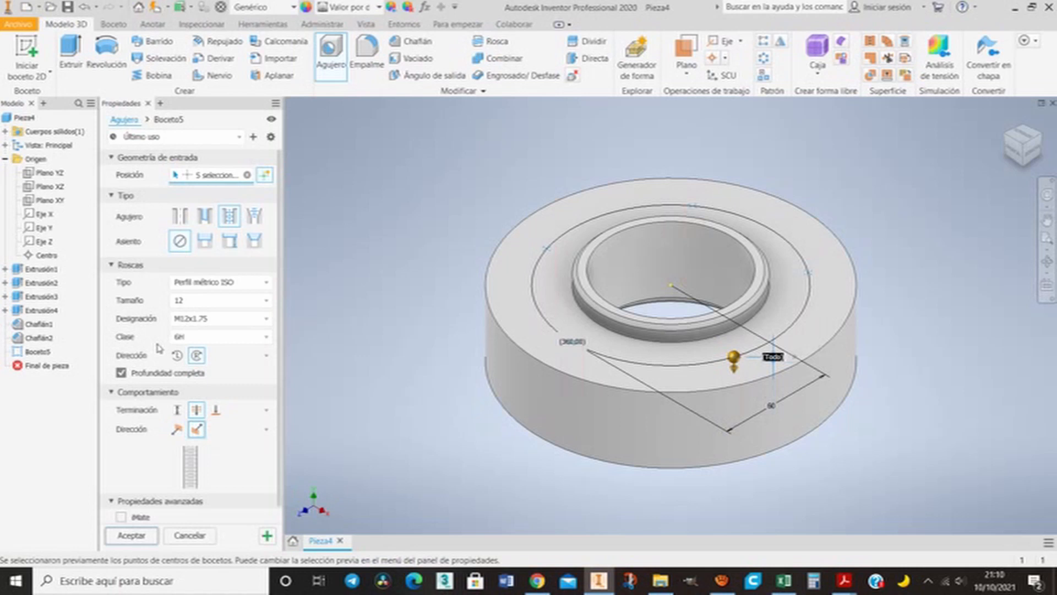
pyautogui.click(176, 429)
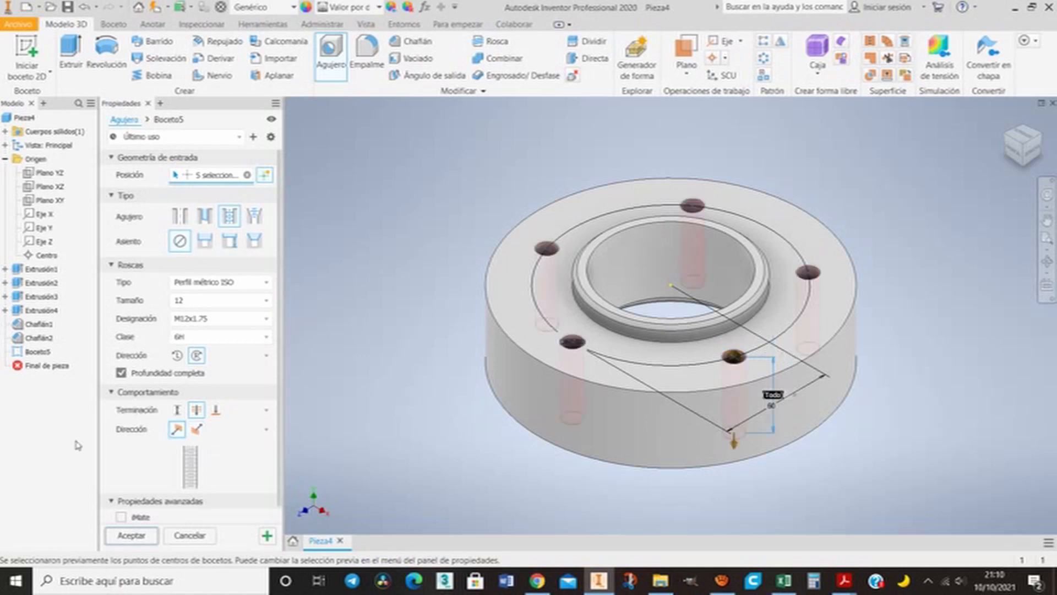
pyautogui.click(131, 535)
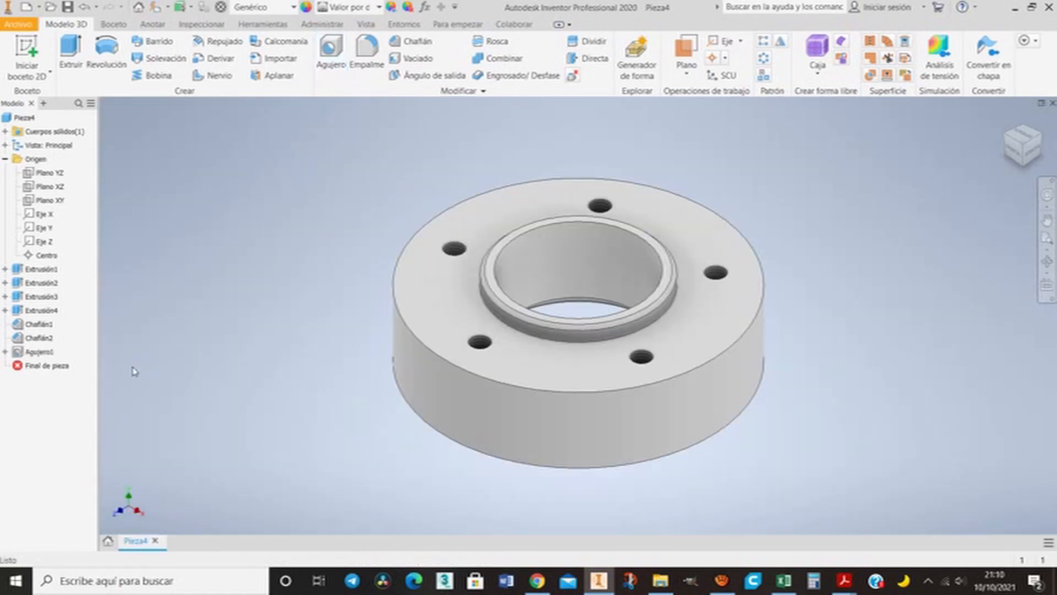
# Examine the threads inside the five bolt holes up close and check their arrangement around the hub ring
pyautogui.scroll(5, 376, 220)
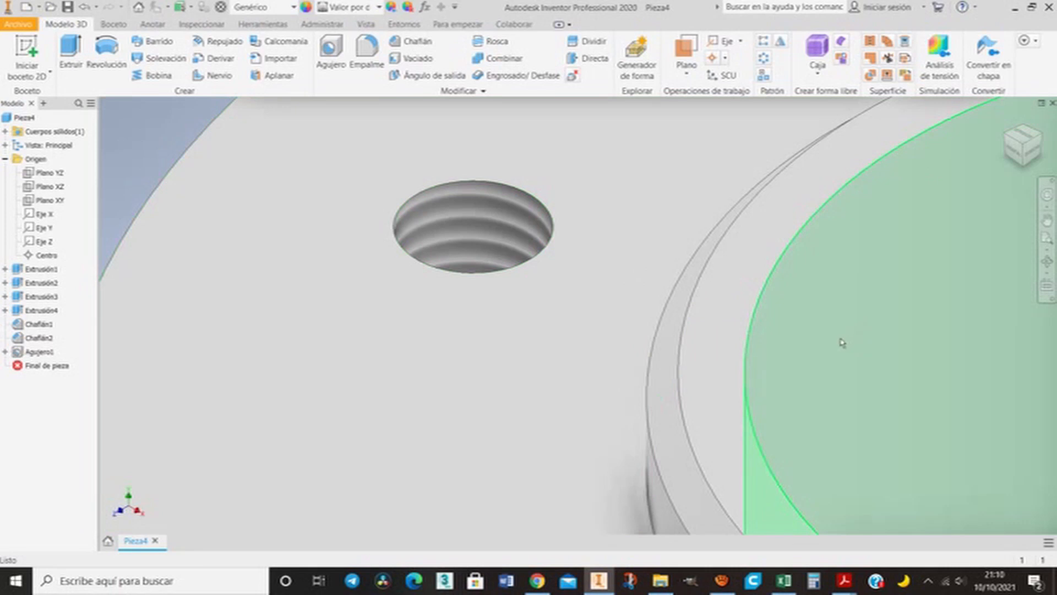
pyautogui.scroll(-3, 814, 297)
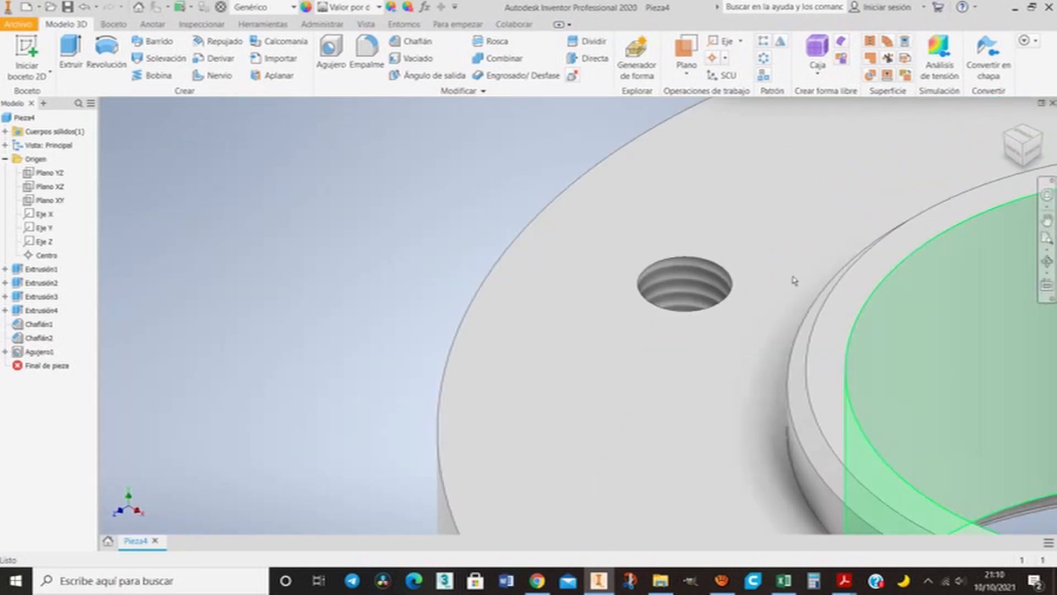
pyautogui.scroll(3, 794, 280)
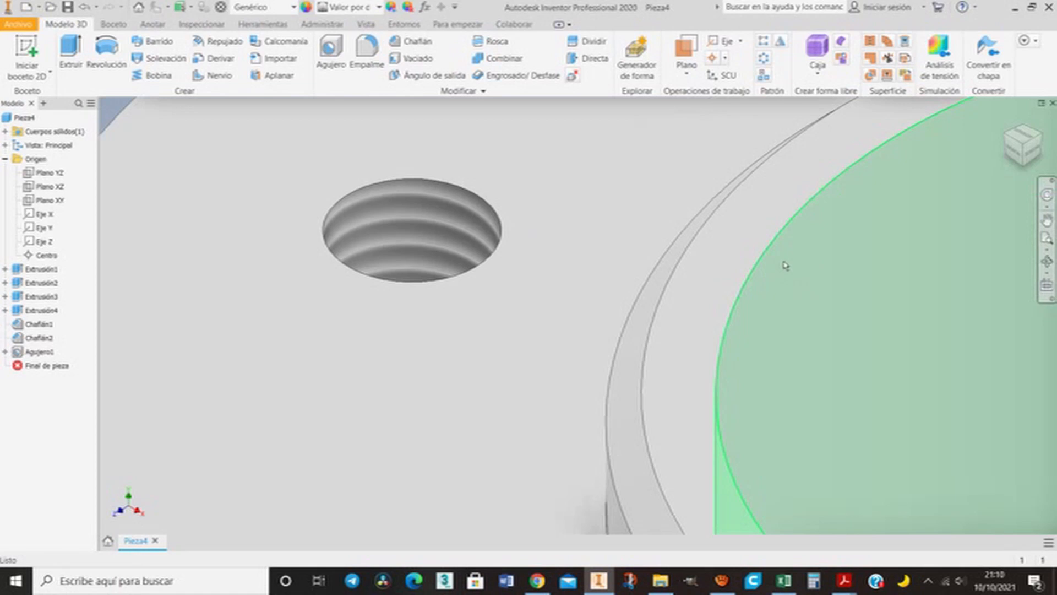
pyautogui.scroll(-3, 573, 234)
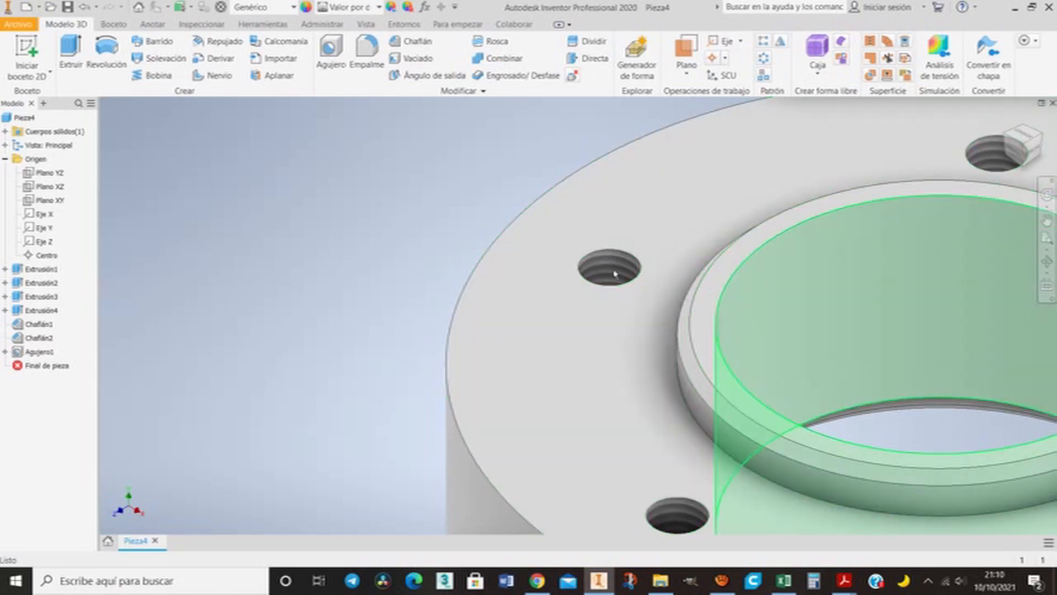
pyautogui.scroll(-3, 611, 288)
pyautogui.scroll(-4, 693, 304)
pyautogui.scroll(5, 771, 316)
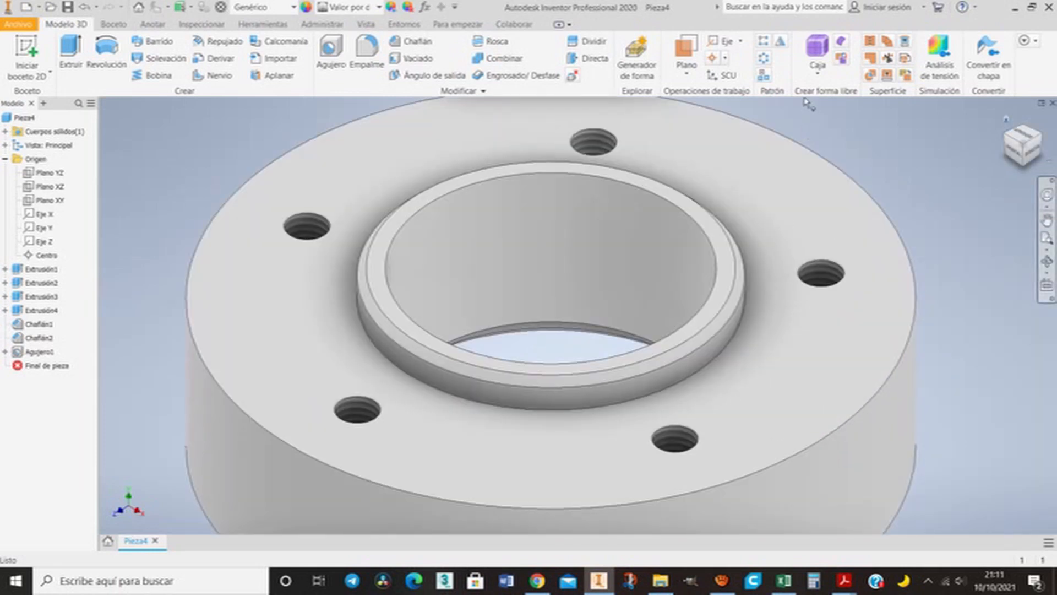
pyautogui.scroll(-3, 803, 217)
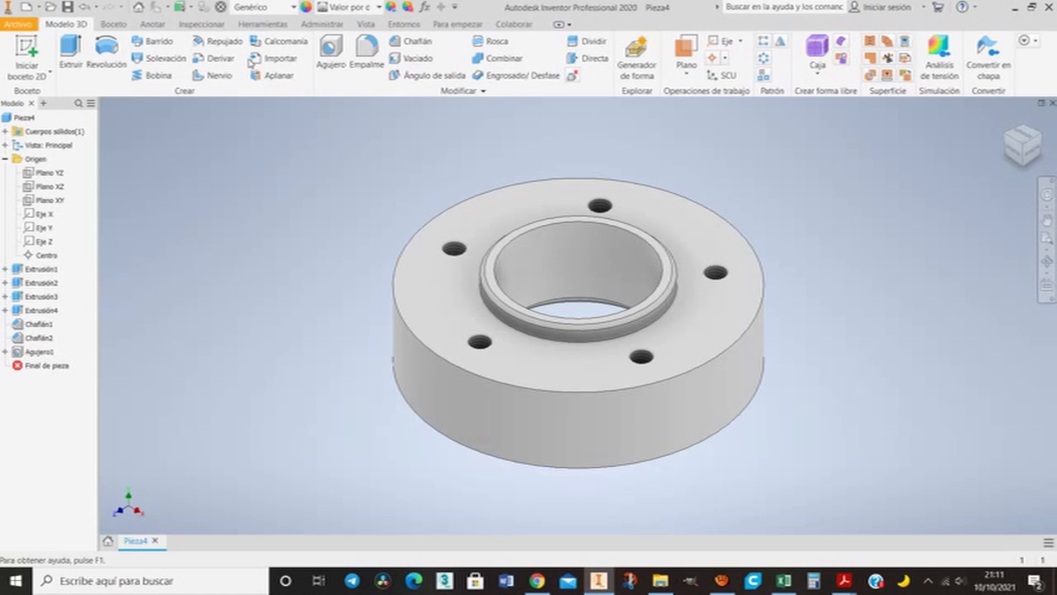
# Start a new sketch on the disc's top face and draw a 12.5 mm diameter circle on the vertical axis, between the two upper threaded holes
pyautogui.click(23, 34)
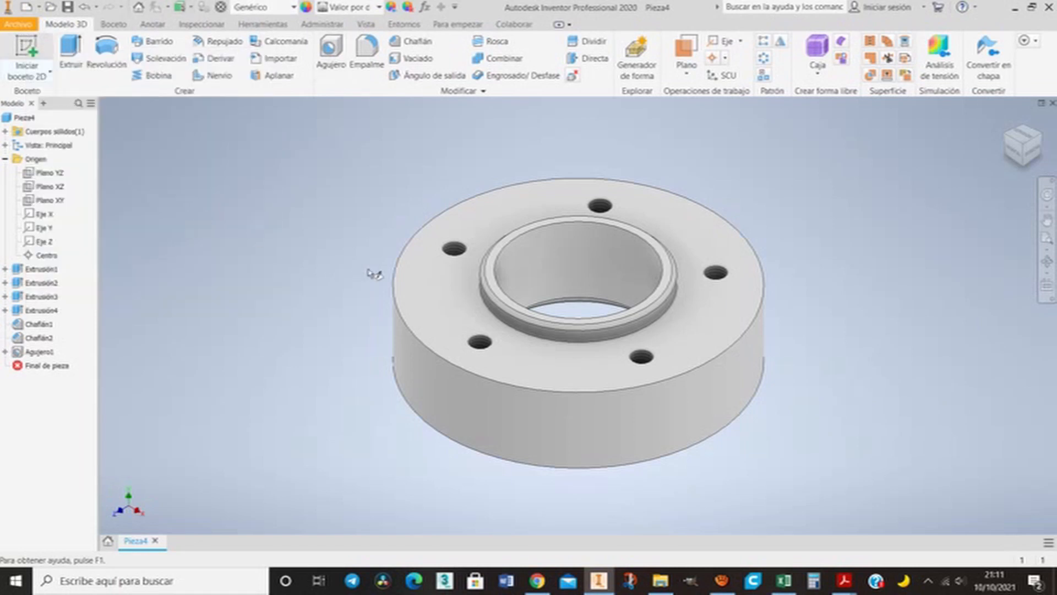
pyautogui.click(438, 285)
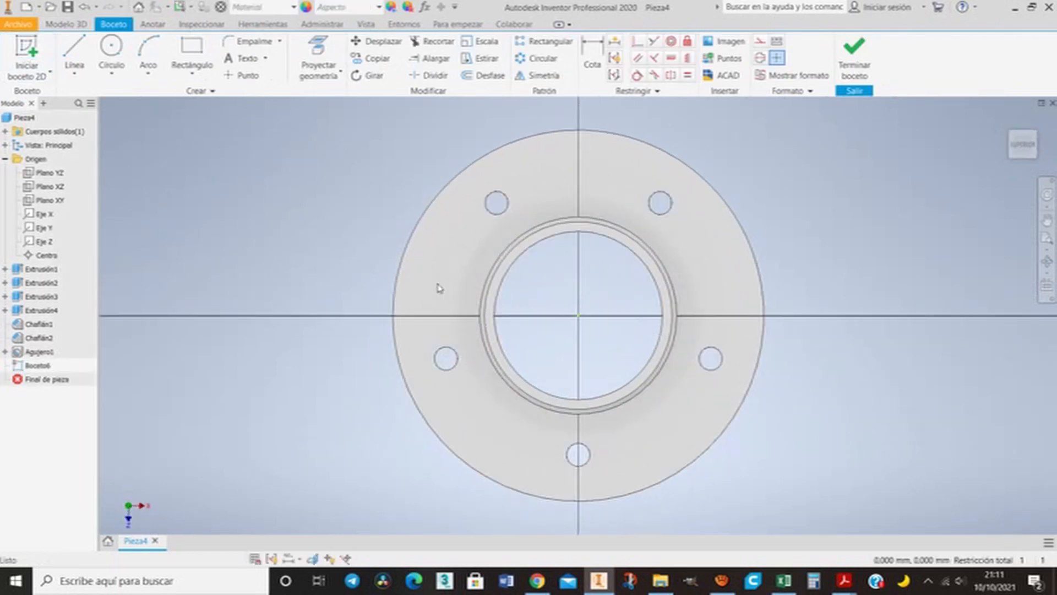
pyautogui.click(111, 52)
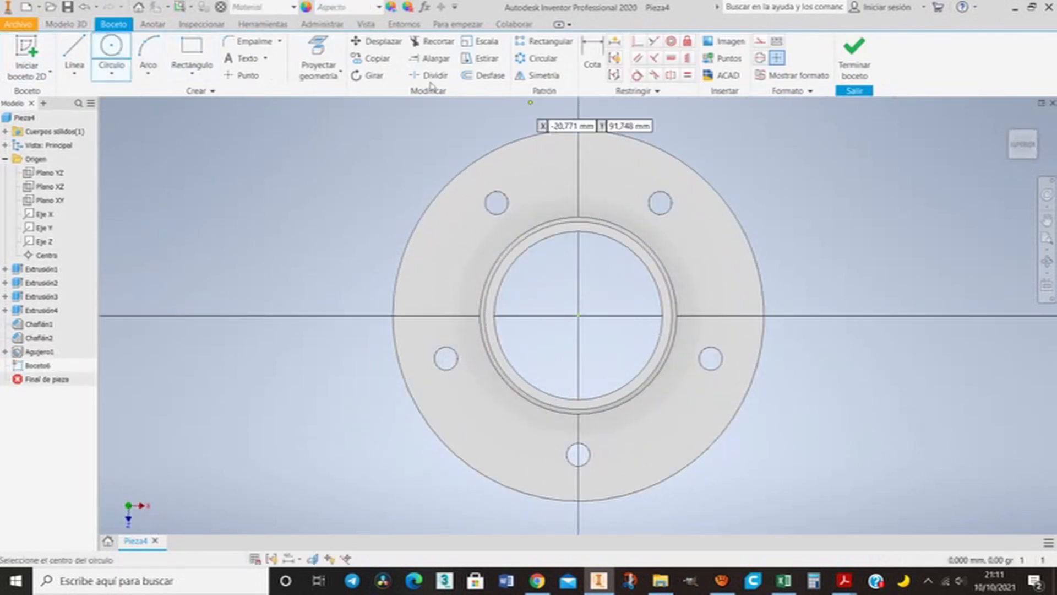
pyautogui.click(578, 166)
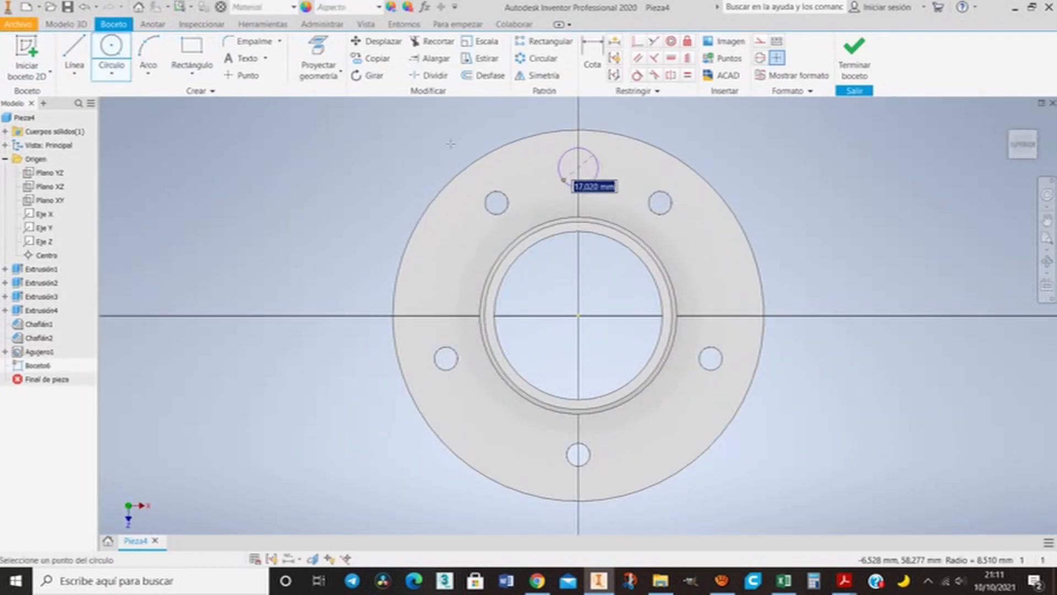
pyautogui.write('12,5')
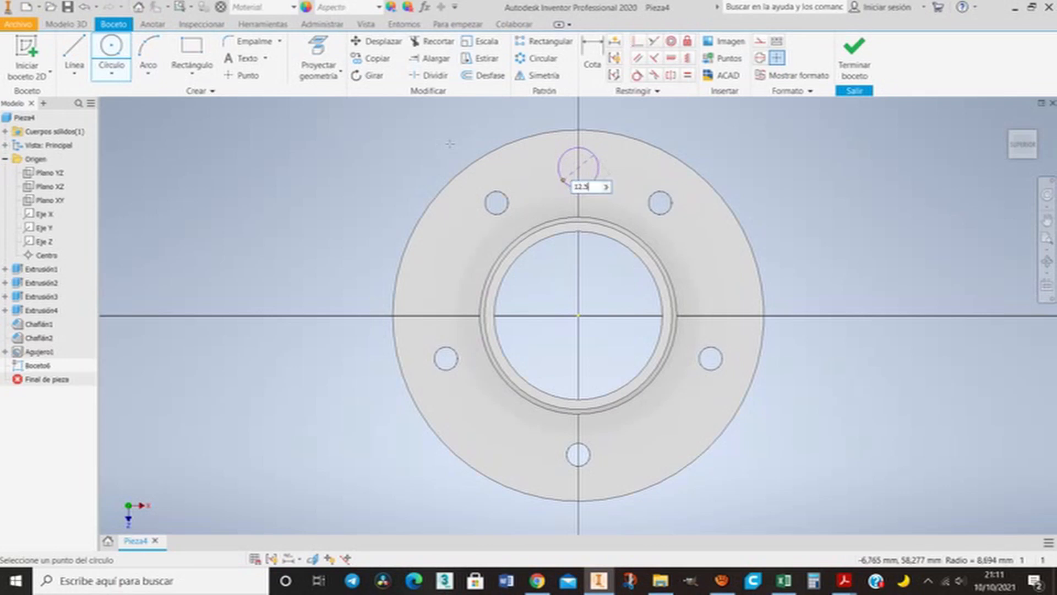
pyautogui.press('Return')
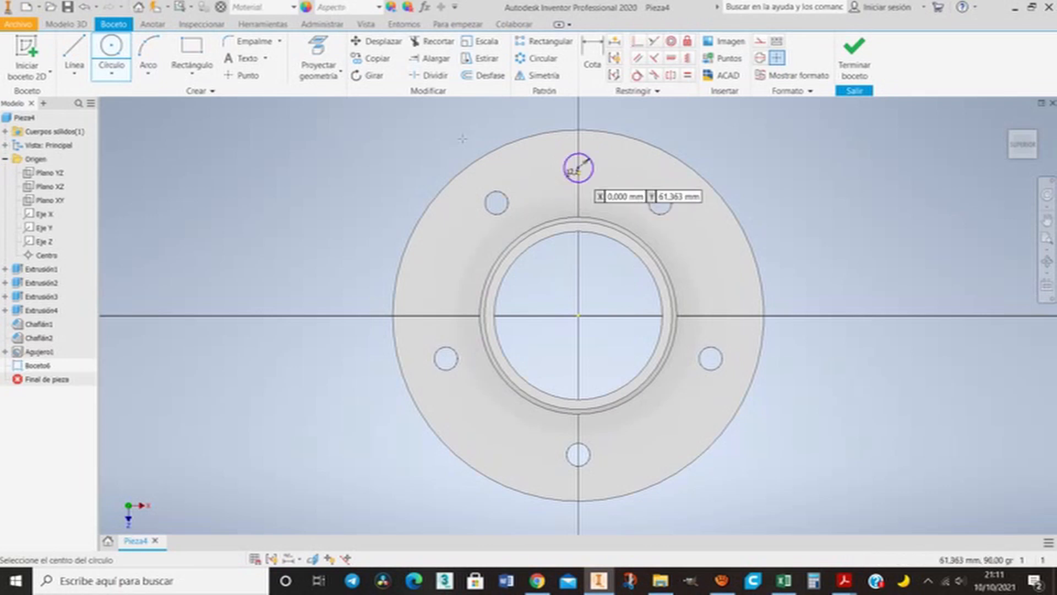
# Dimension the vertical distance between the new circle's centre and the disc's centre as 60 mm
pyautogui.press('d')
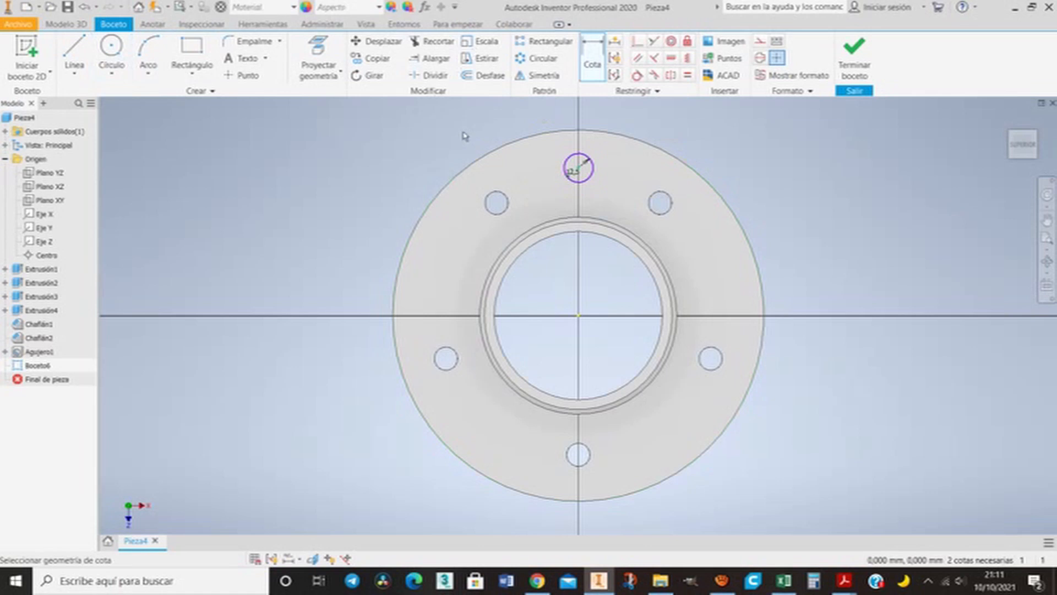
pyautogui.click(557, 235)
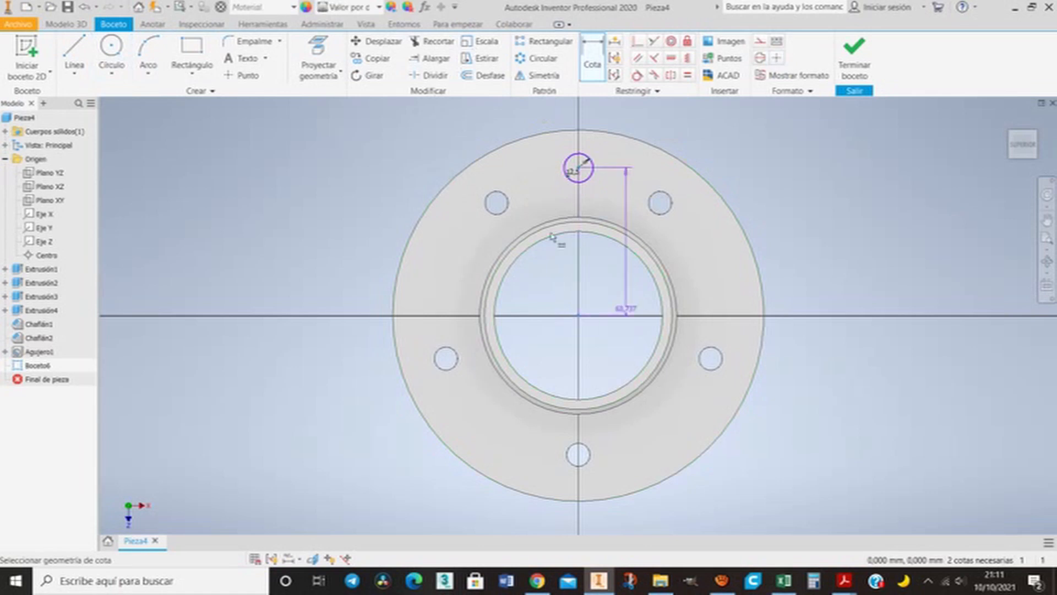
pyautogui.click(673, 176)
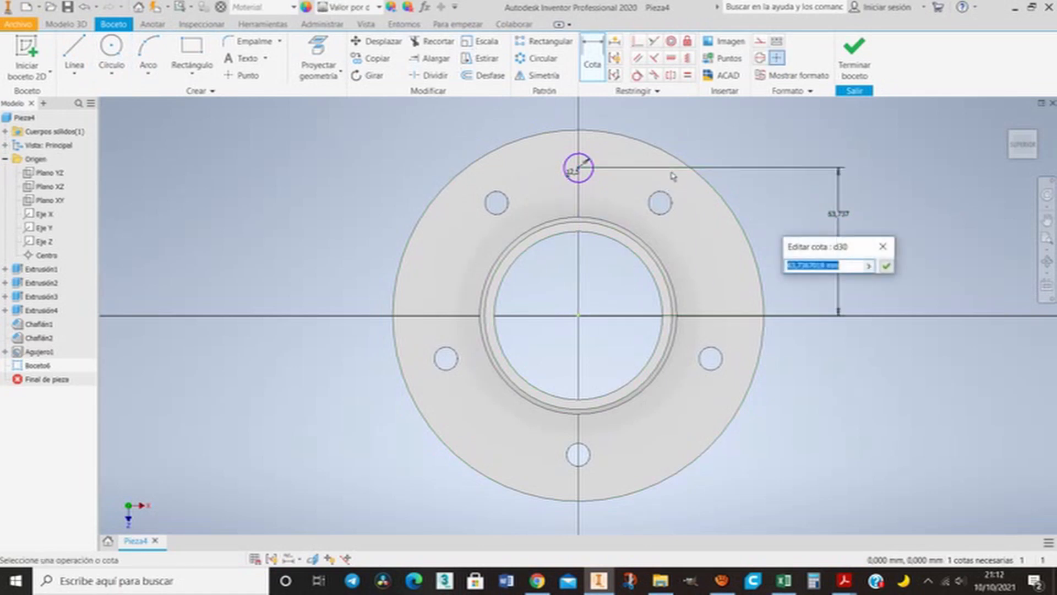
pyautogui.write('63')
pyautogui.press('Return')
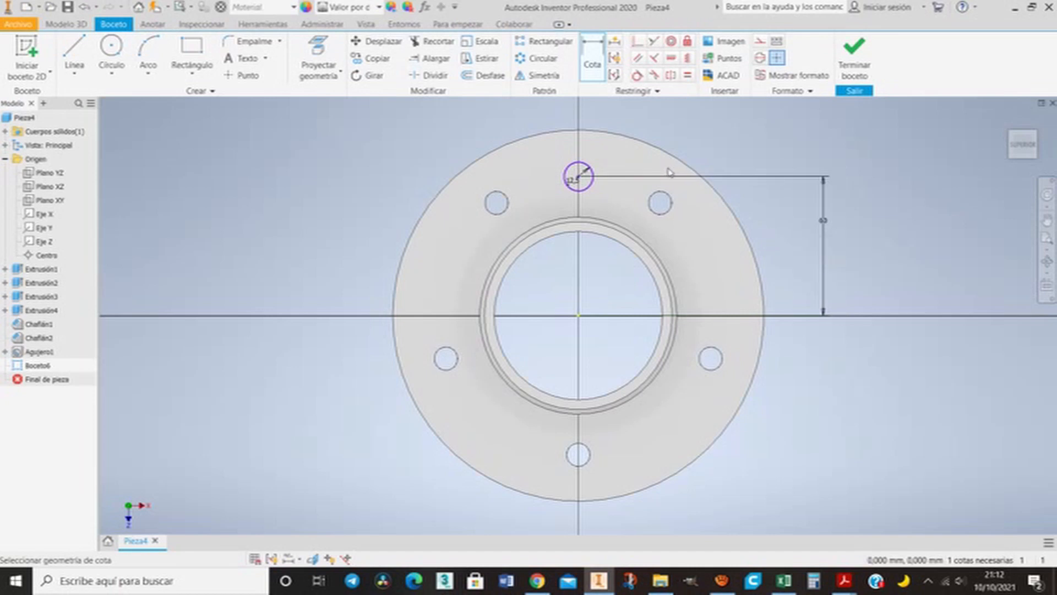
# Cut the 12.5 mm circle through the disc, extruding in the inverted direction up to the disc's bottom face
pyautogui.click(853, 63)
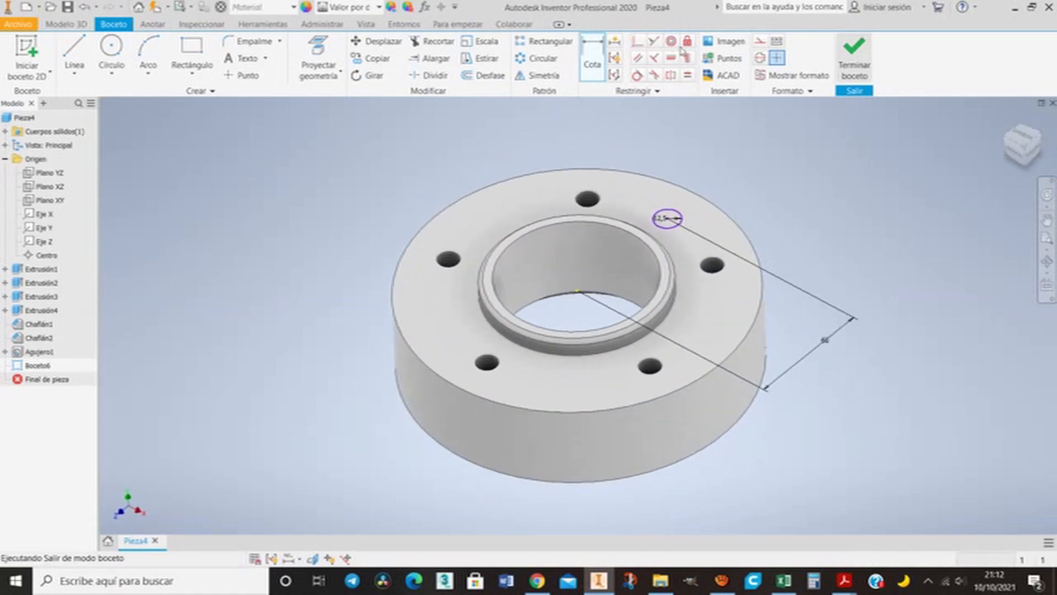
pyautogui.click(69, 55)
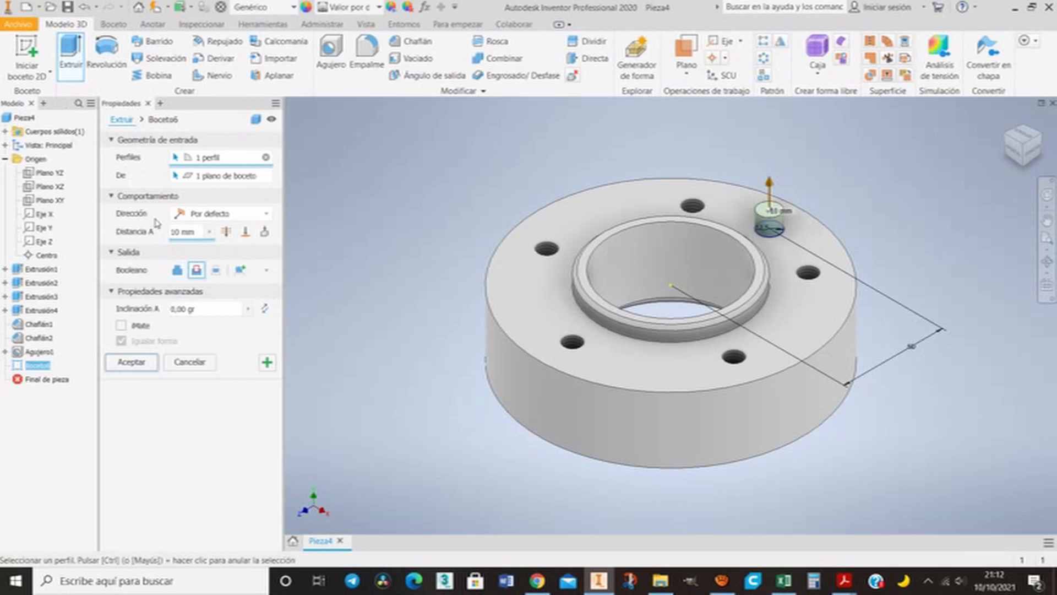
pyautogui.click(155, 213)
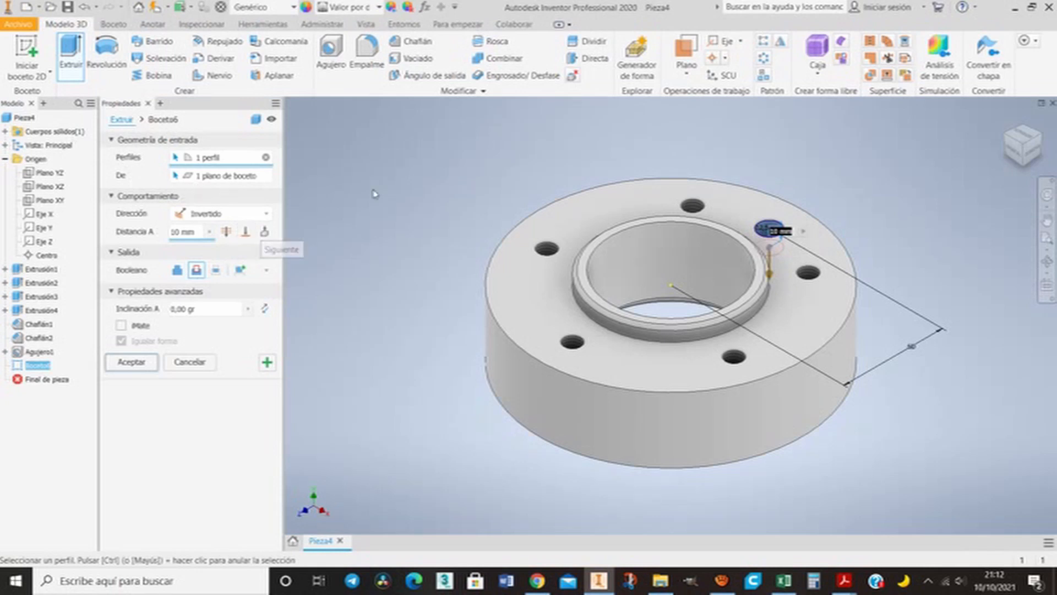
pyautogui.press('F5')
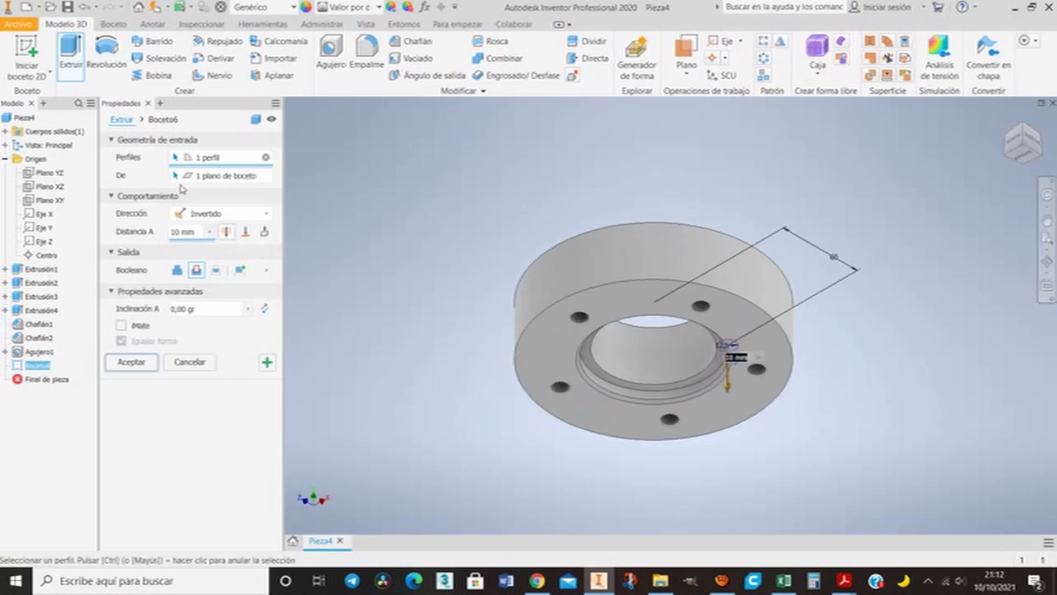
pyautogui.click(246, 231)
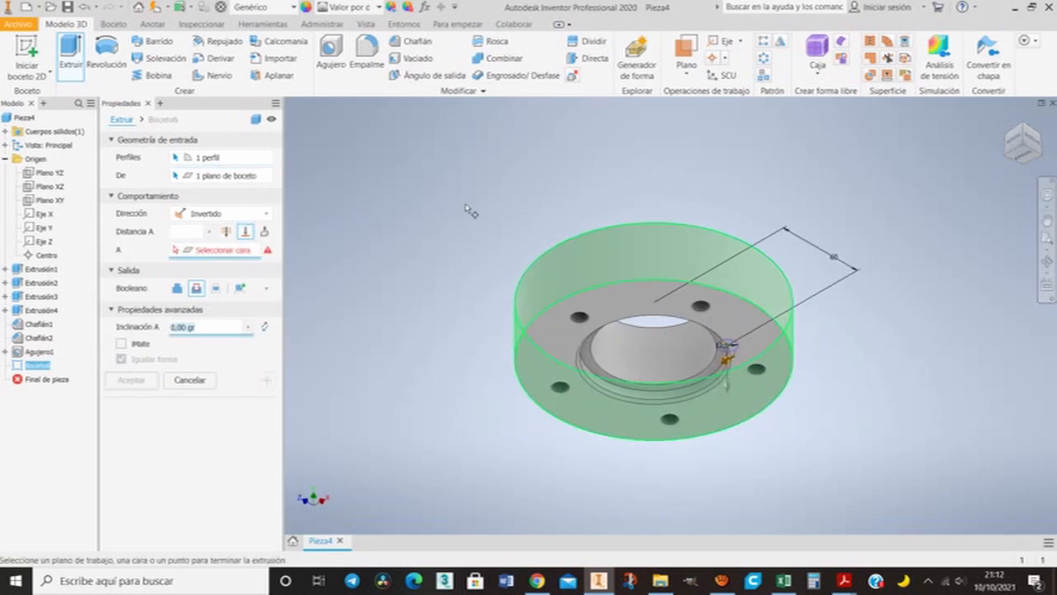
pyautogui.click(501, 240)
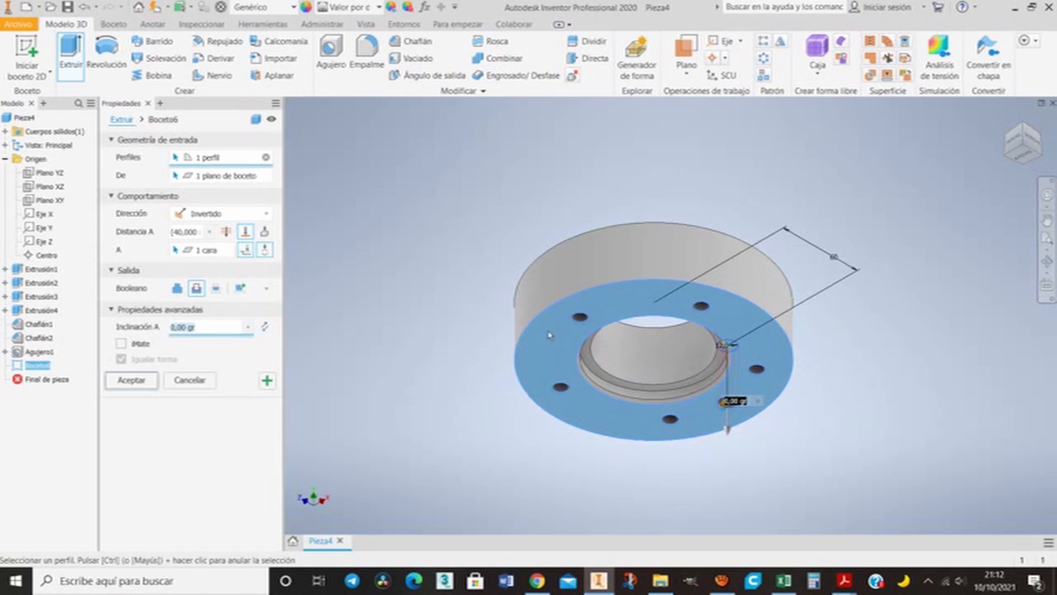
pyautogui.scroll(-5, 610, 344)
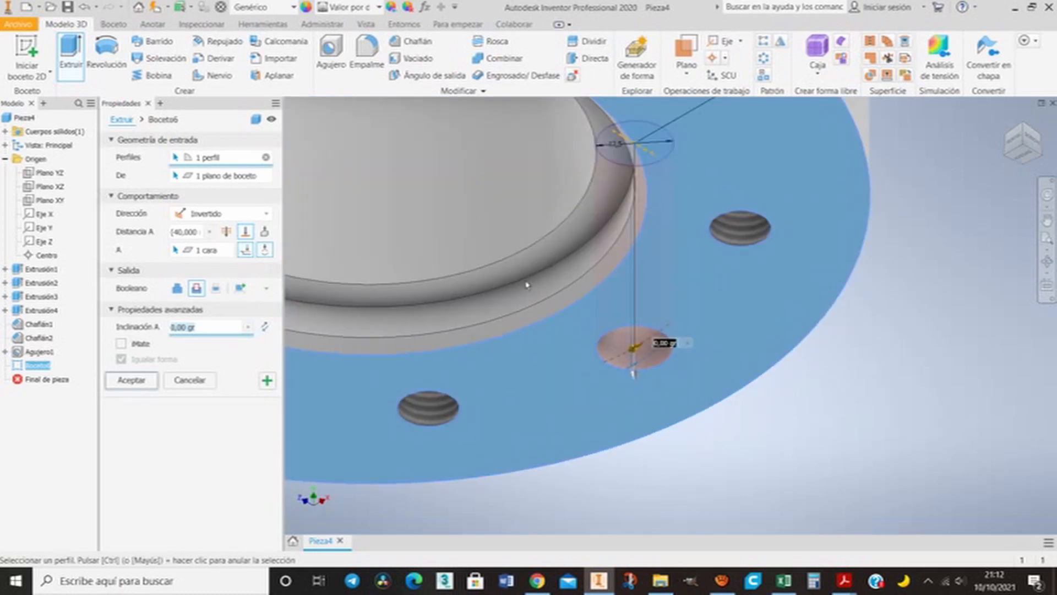
pyautogui.scroll(5, 526, 285)
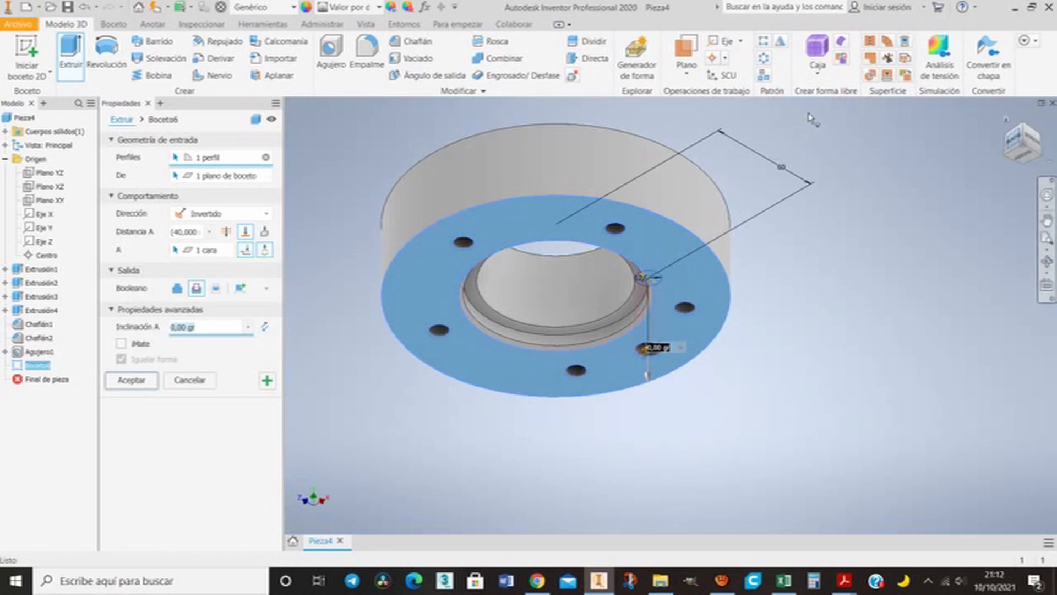
pyautogui.press('F6')
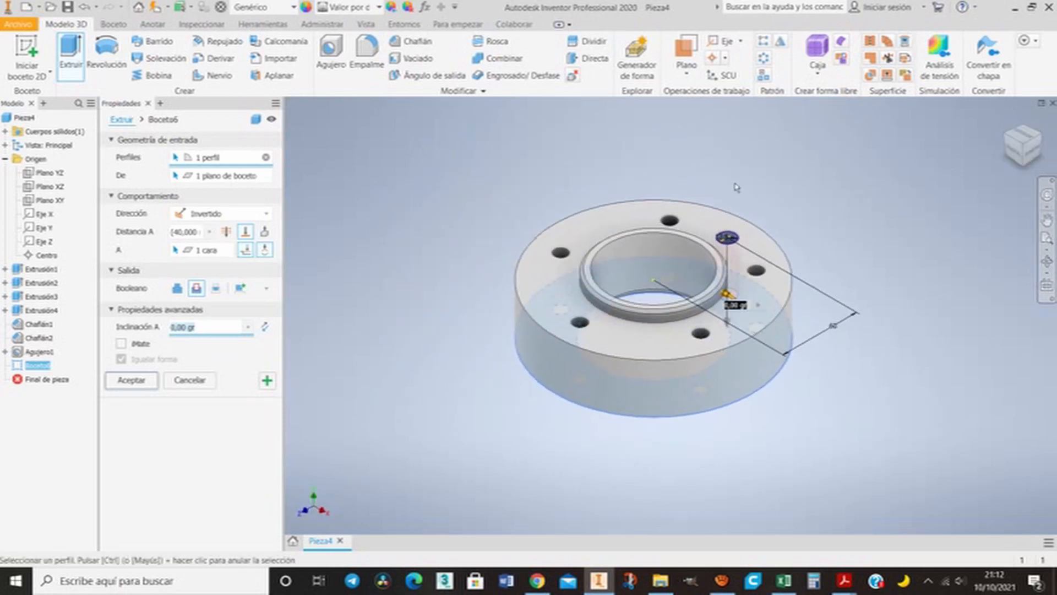
pyautogui.scroll(-3, 732, 178)
pyautogui.scroll(3, 714, 182)
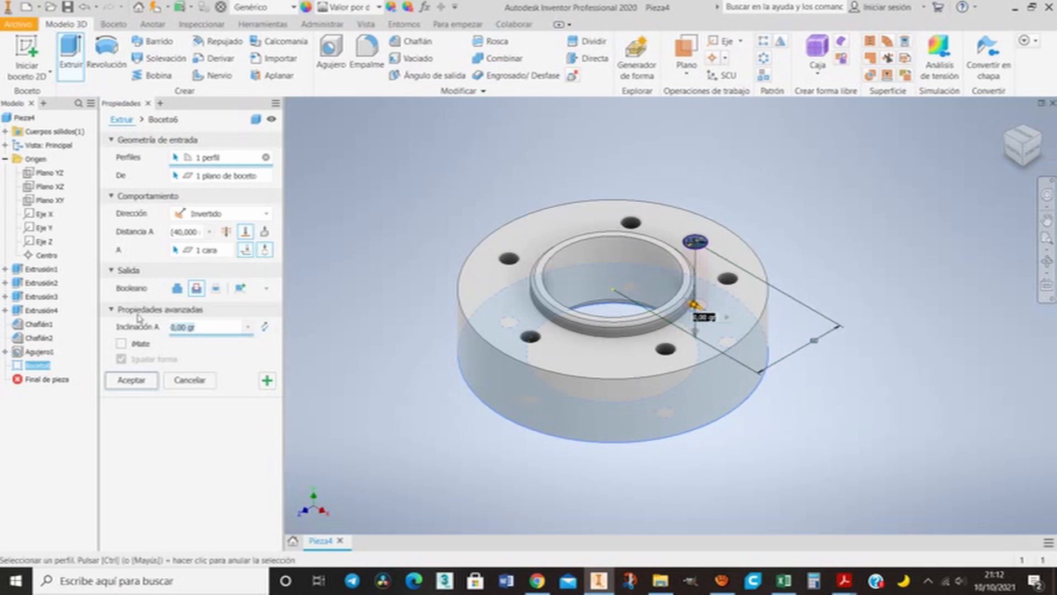
pyautogui.press('Return')
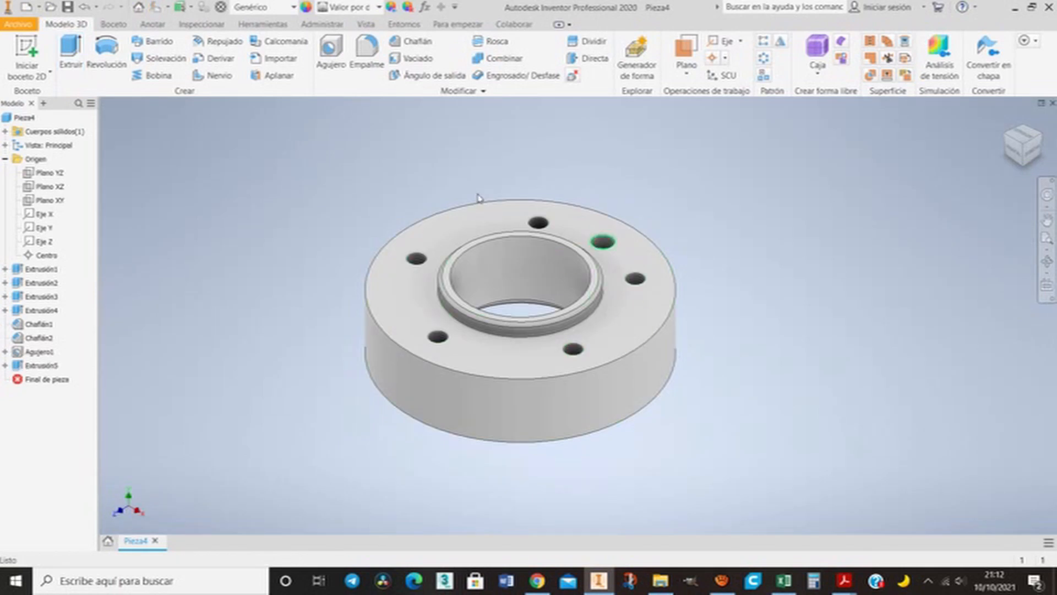
# Start a new sketch on the disc's top face and project the circular edge of the unthreaded through hole
pyautogui.scroll(-5, 487, 198)
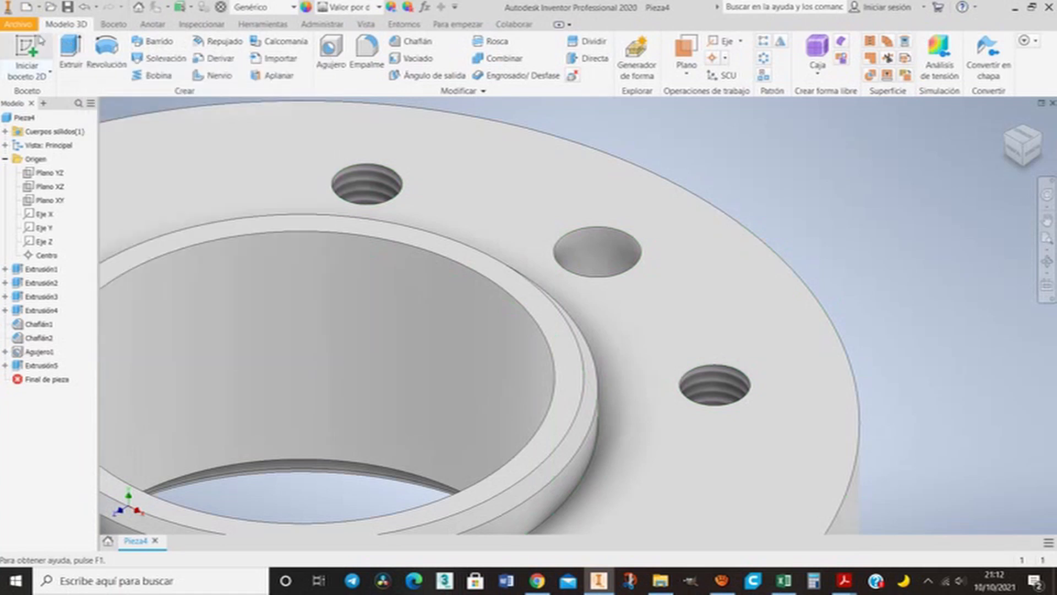
pyautogui.click(27, 53)
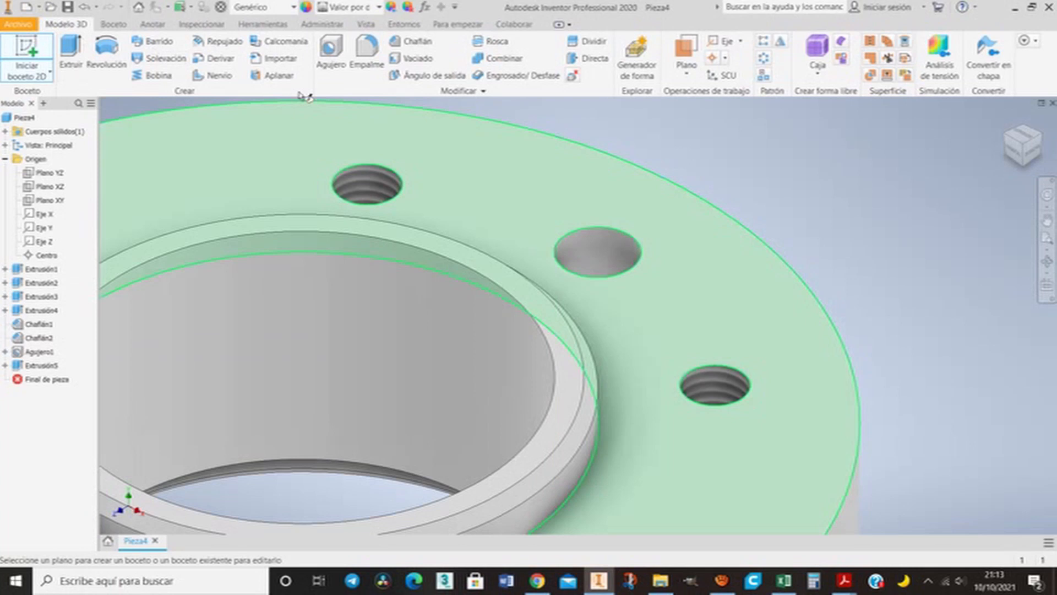
pyautogui.click(444, 150)
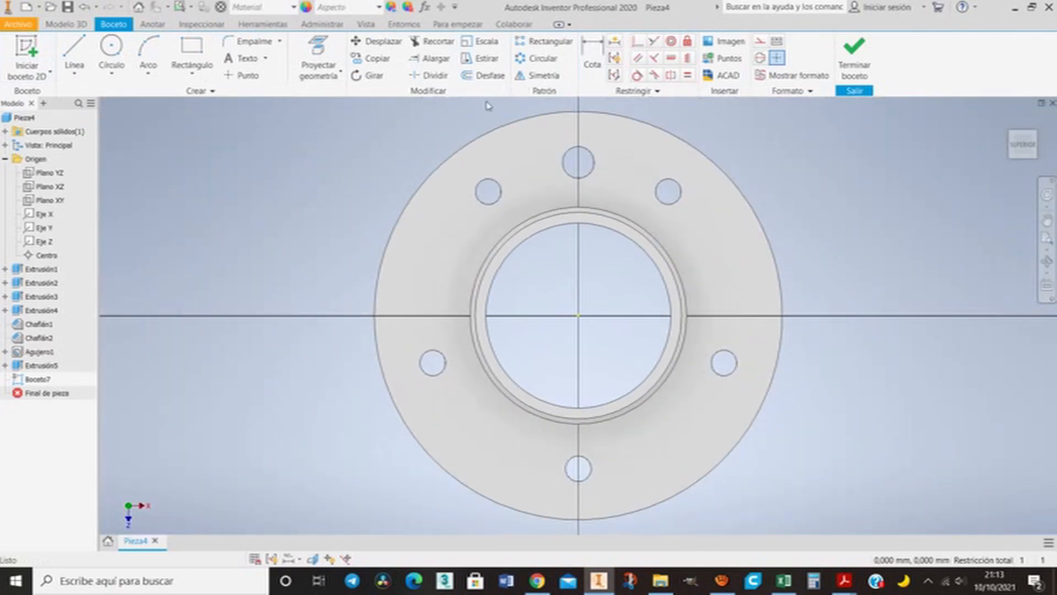
pyautogui.scroll(-3, 480, 110)
pyautogui.scroll(-3, 472, 114)
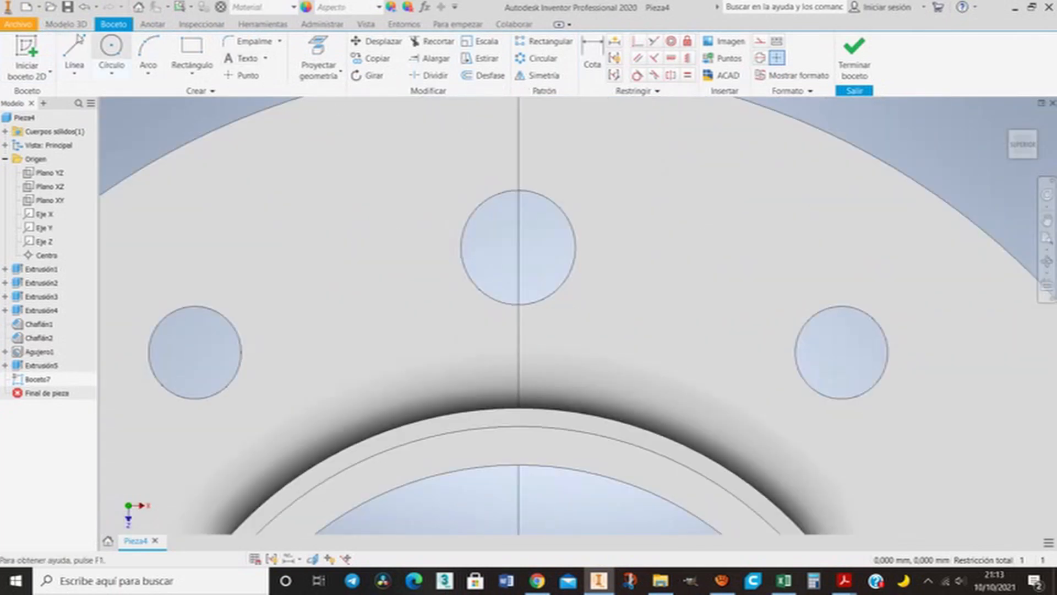
pyautogui.click(110, 49)
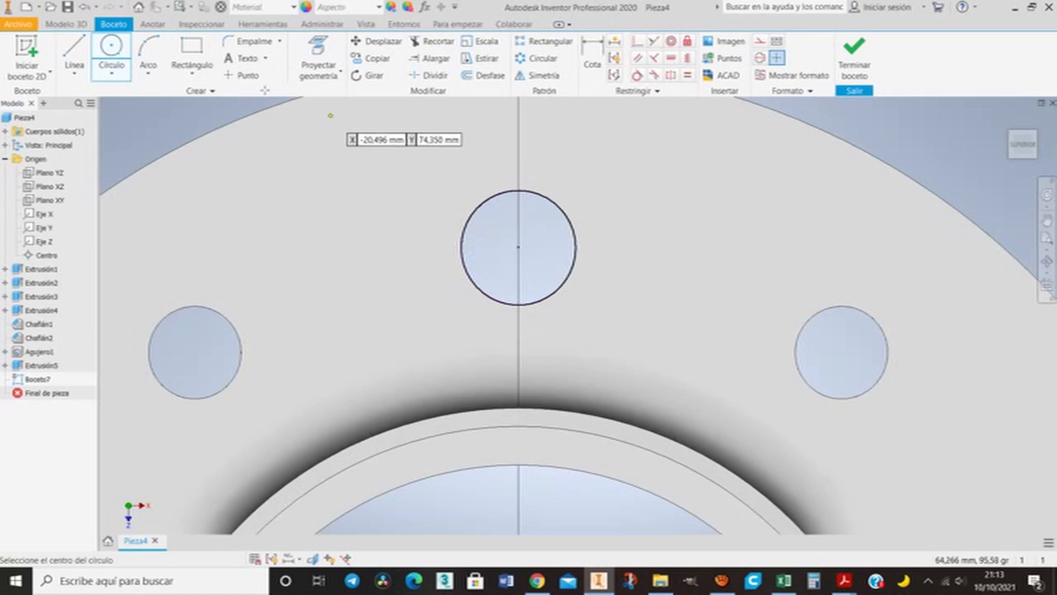
pyautogui.click(318, 55)
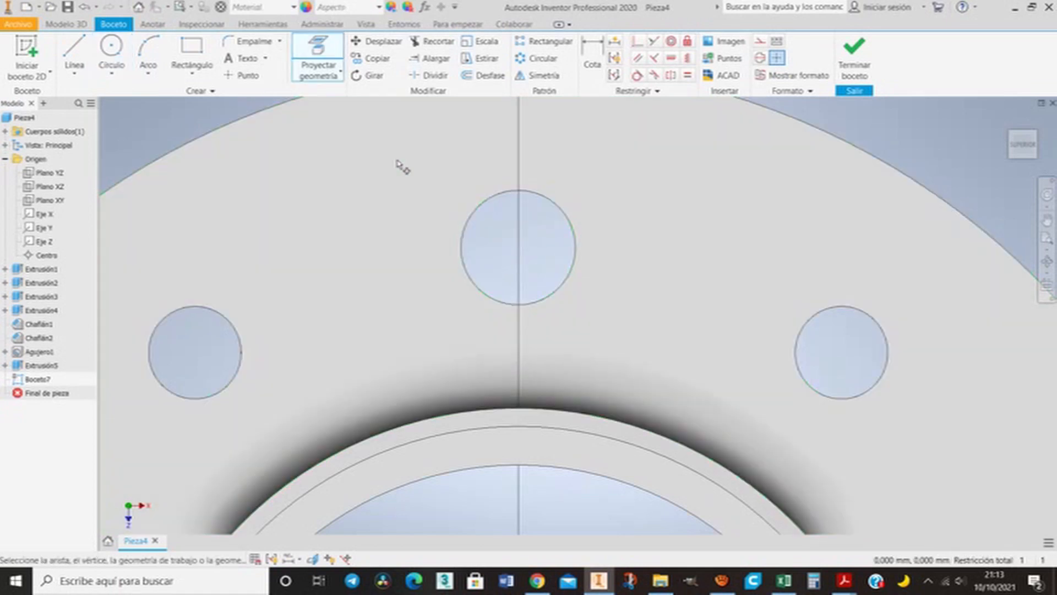
pyautogui.click(300, 167)
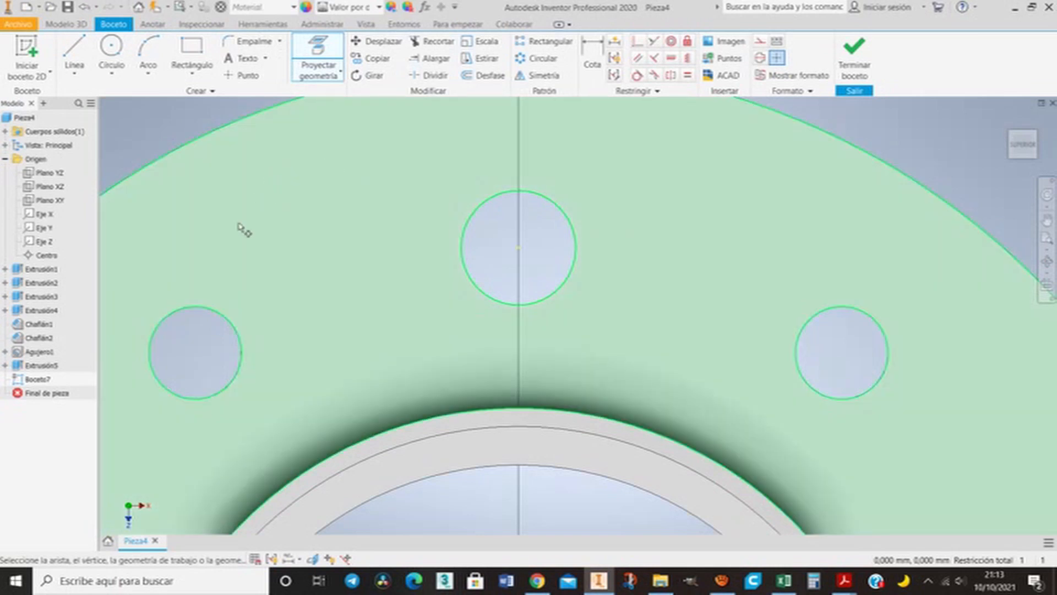
pyautogui.click(472, 229)
# Draw a 25 mm diameter circle concentric with the projected hole edge and finish the sketch
pyautogui.click(111, 53)
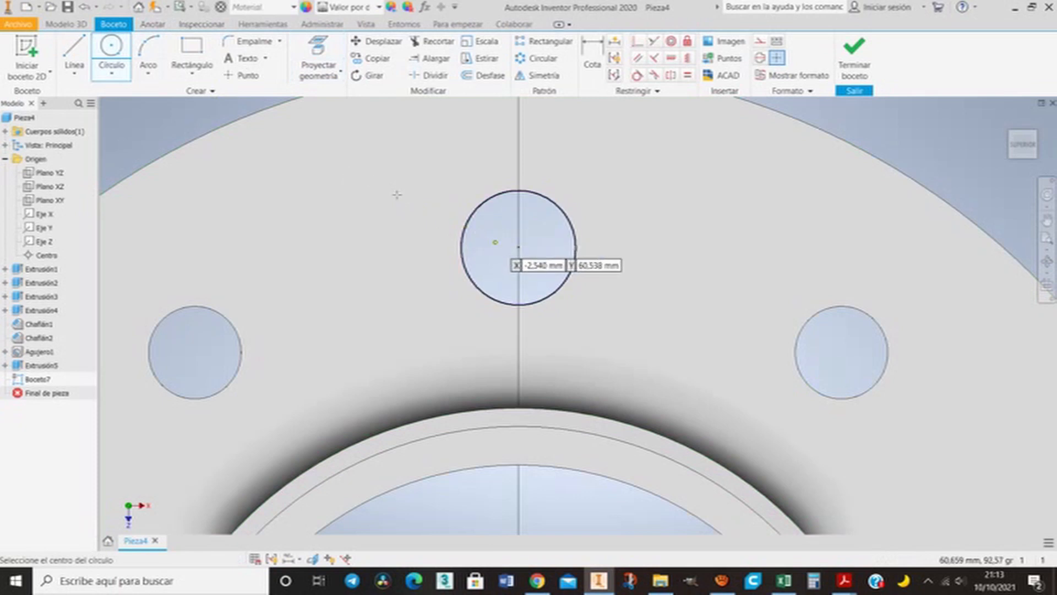
pyautogui.click(518, 247)
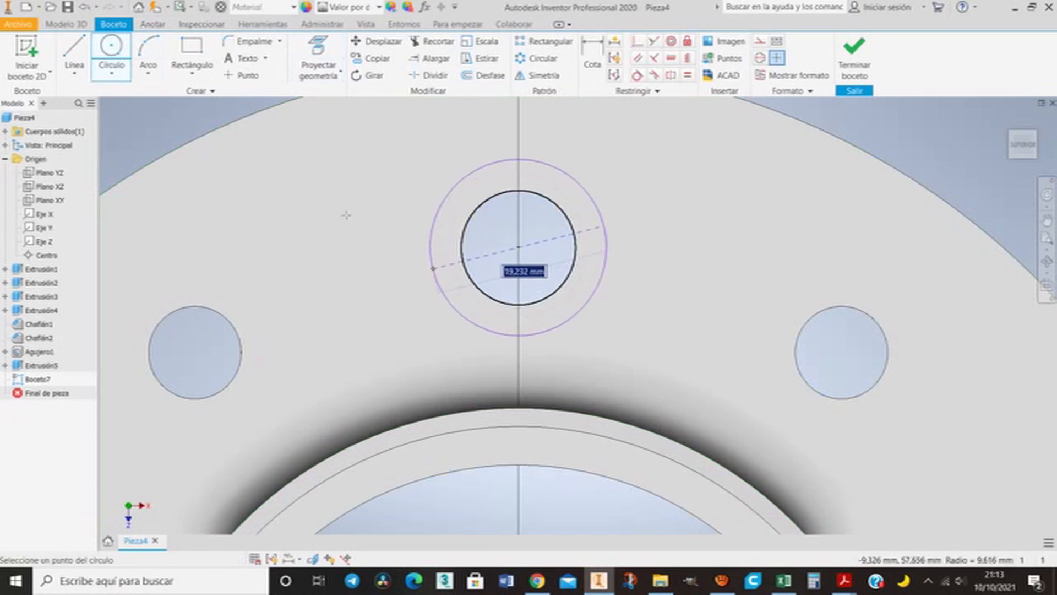
pyautogui.write('2')
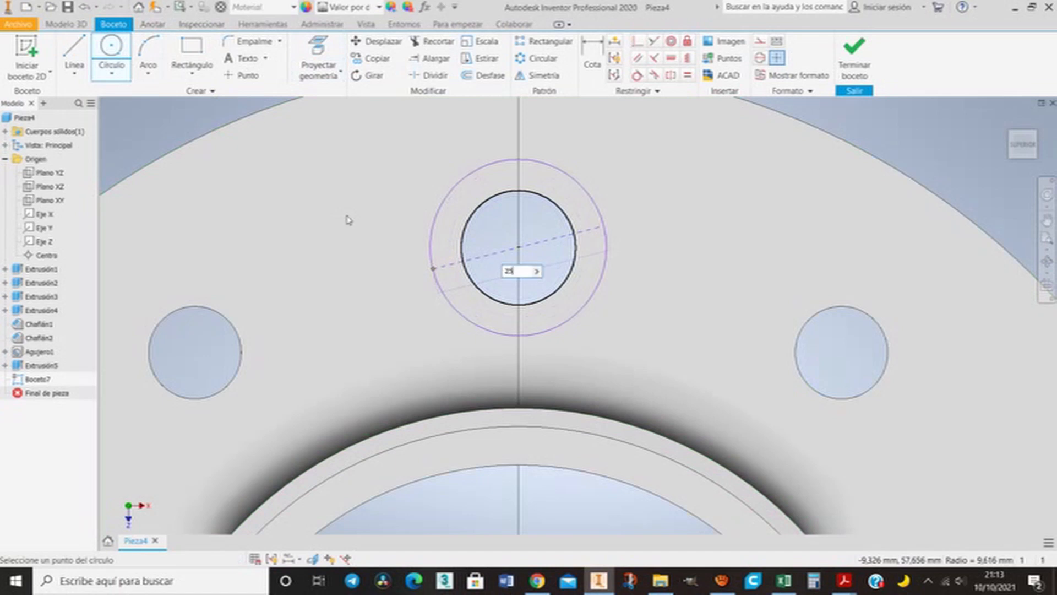
pyautogui.write('5')
pyautogui.press('Return')
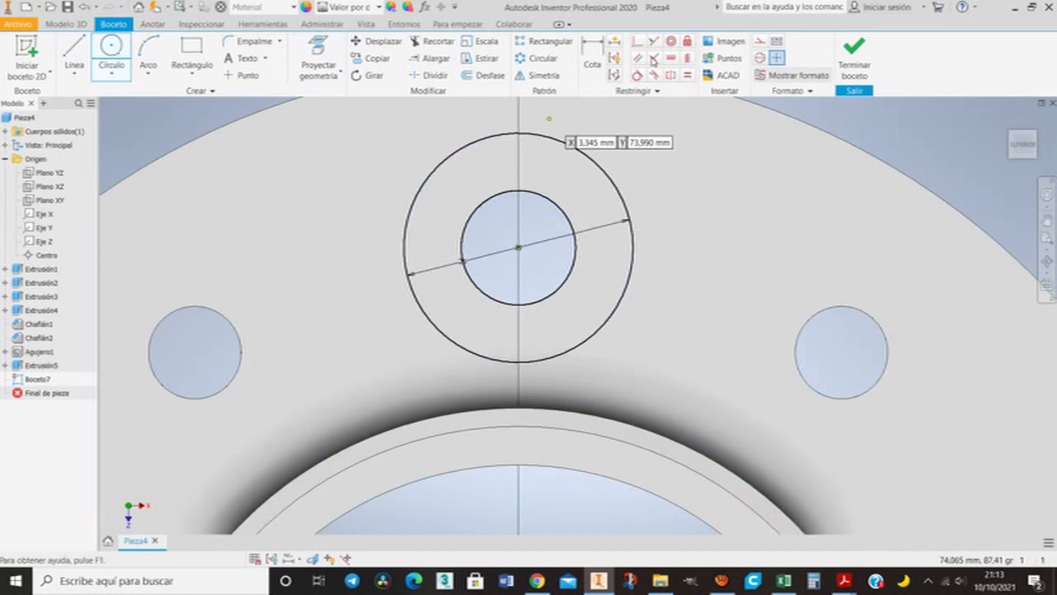
pyautogui.click(854, 55)
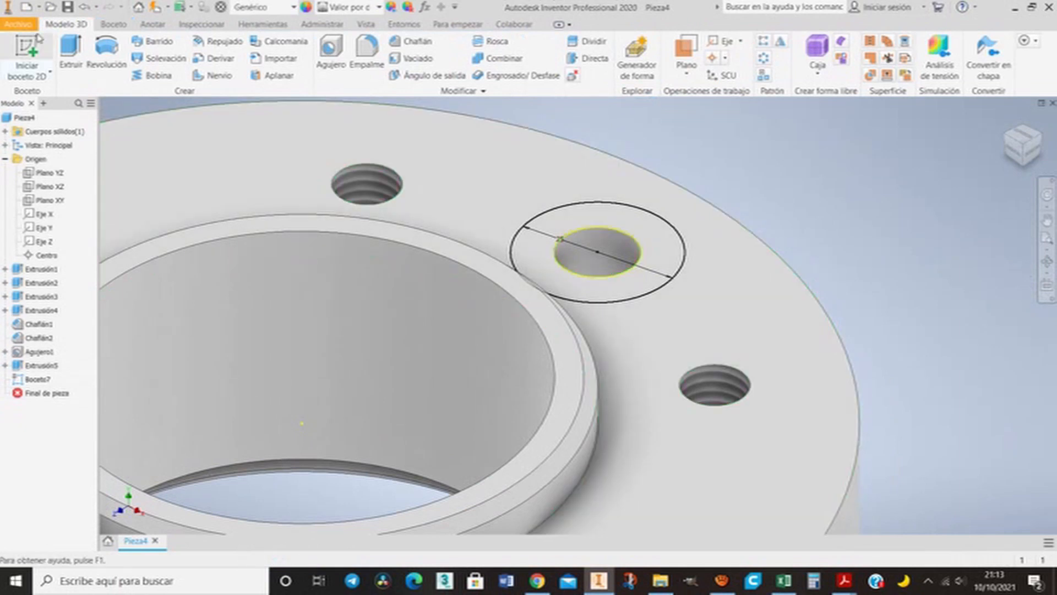
# Cut the ring between the 25 mm circle and the hole edge 23 mm deep into the disc as a counterbore
pyautogui.click(70, 52)
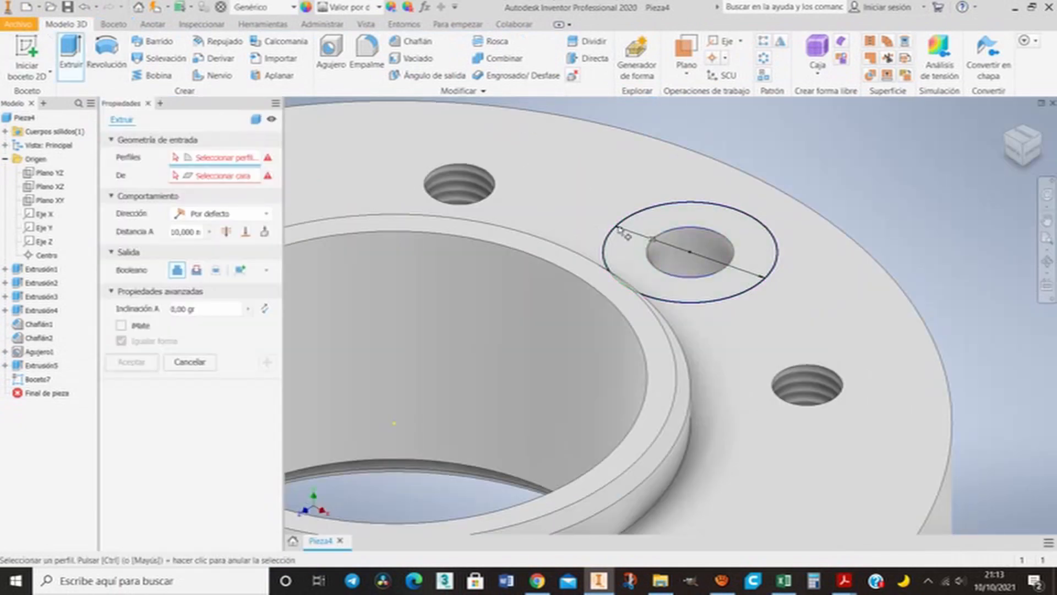
pyautogui.click(620, 209)
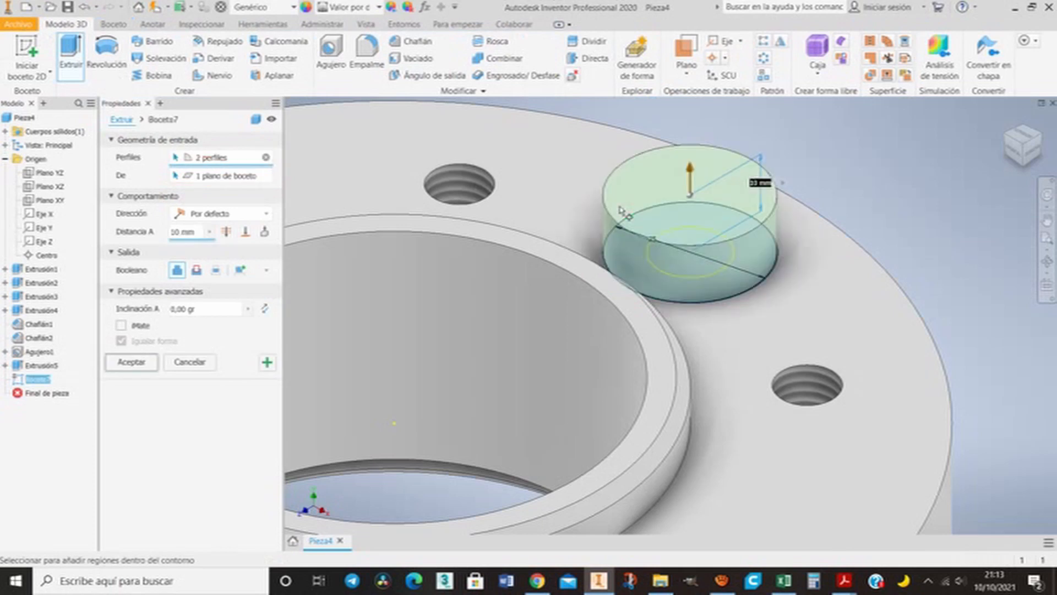
pyautogui.hotkey('alt', 'c')
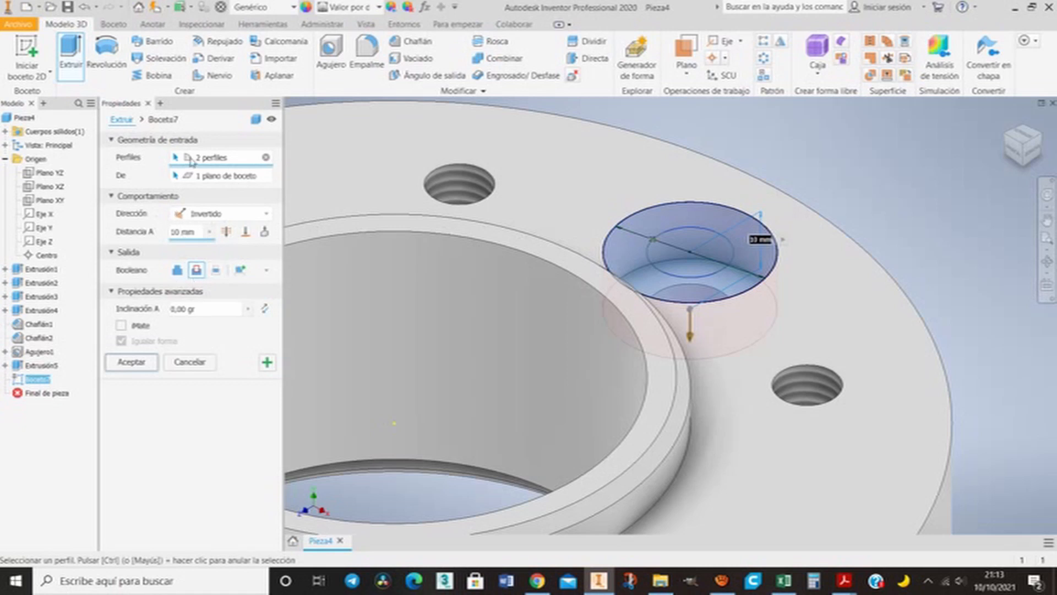
pyautogui.click(265, 158)
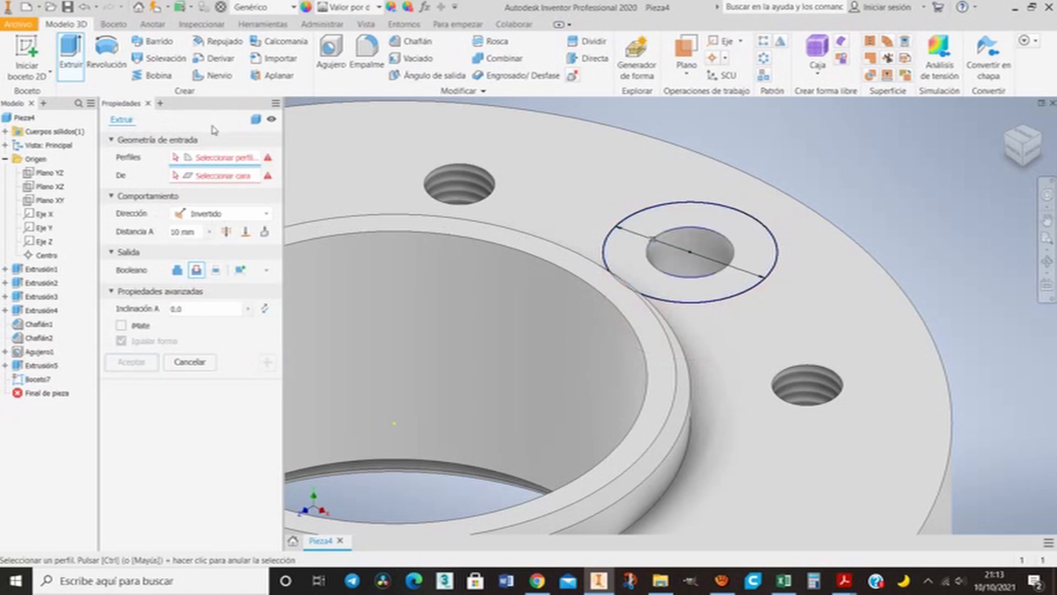
pyautogui.click(607, 194)
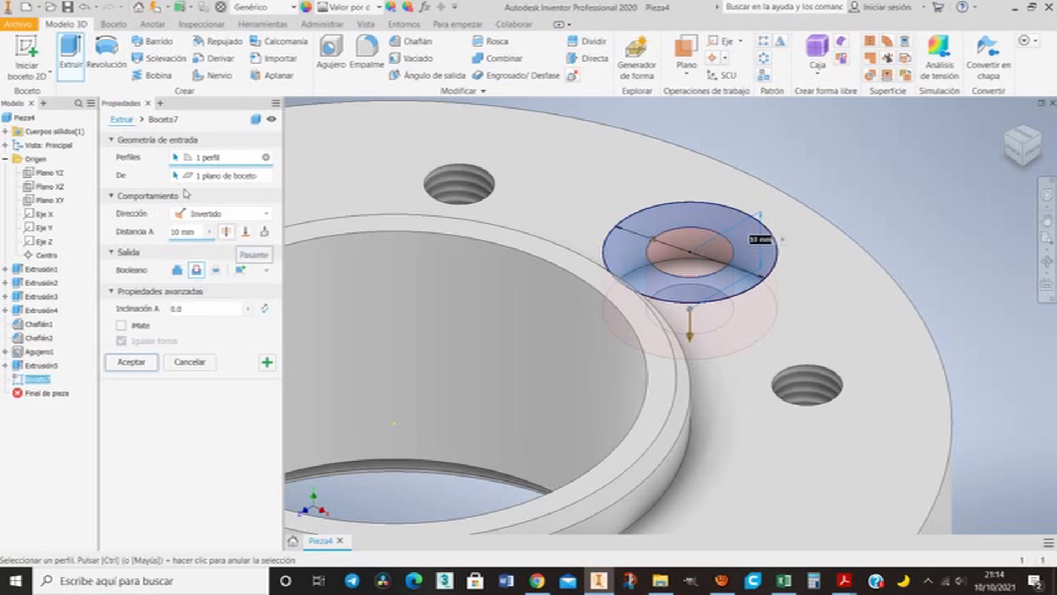
pyautogui.moveTo(196, 233); pyautogui.dragTo(168, 232)
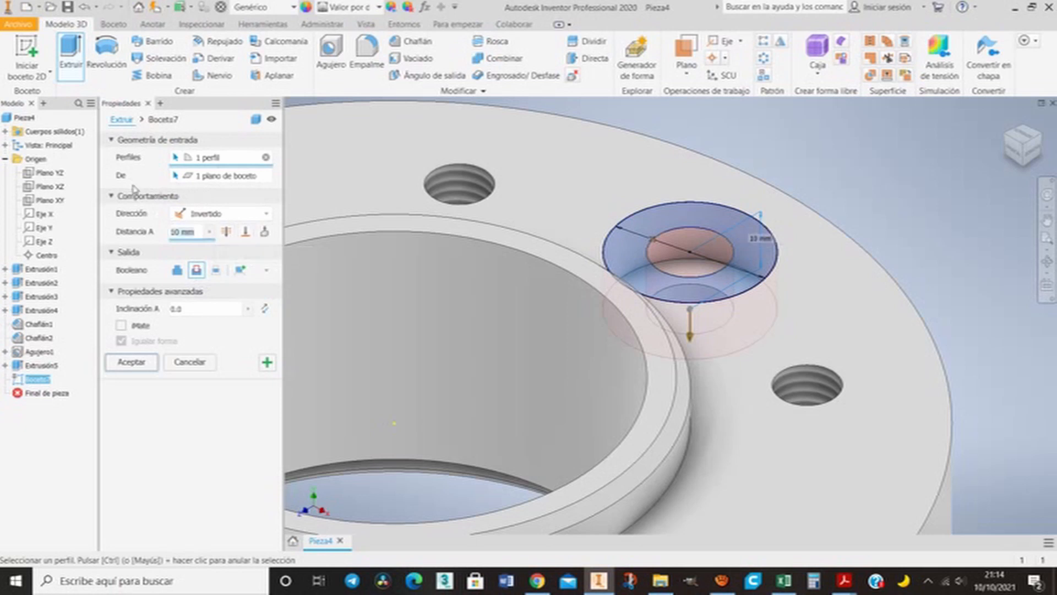
pyautogui.write('23')
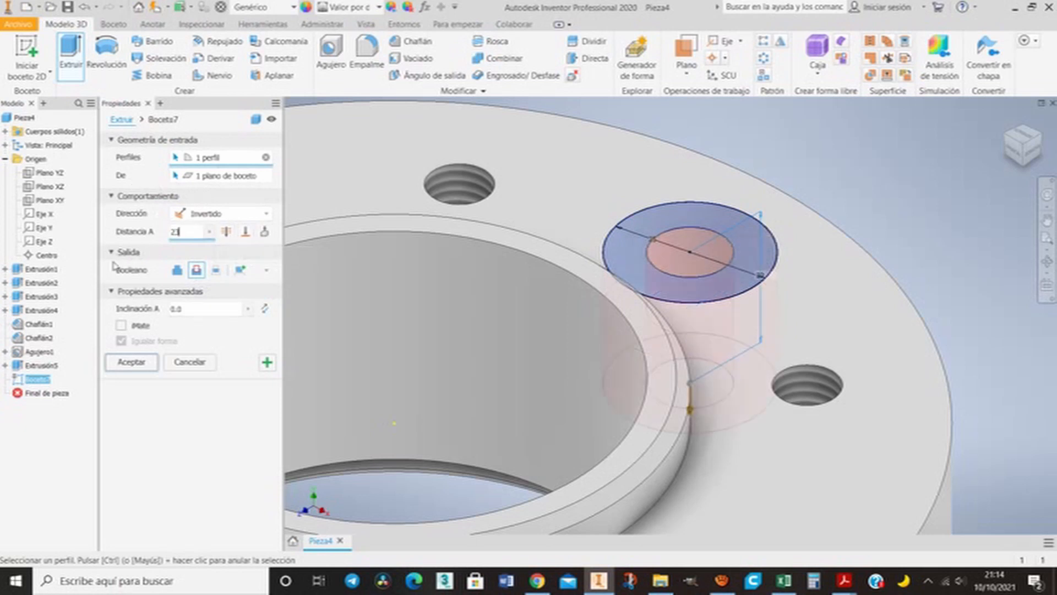
pyautogui.click(131, 362)
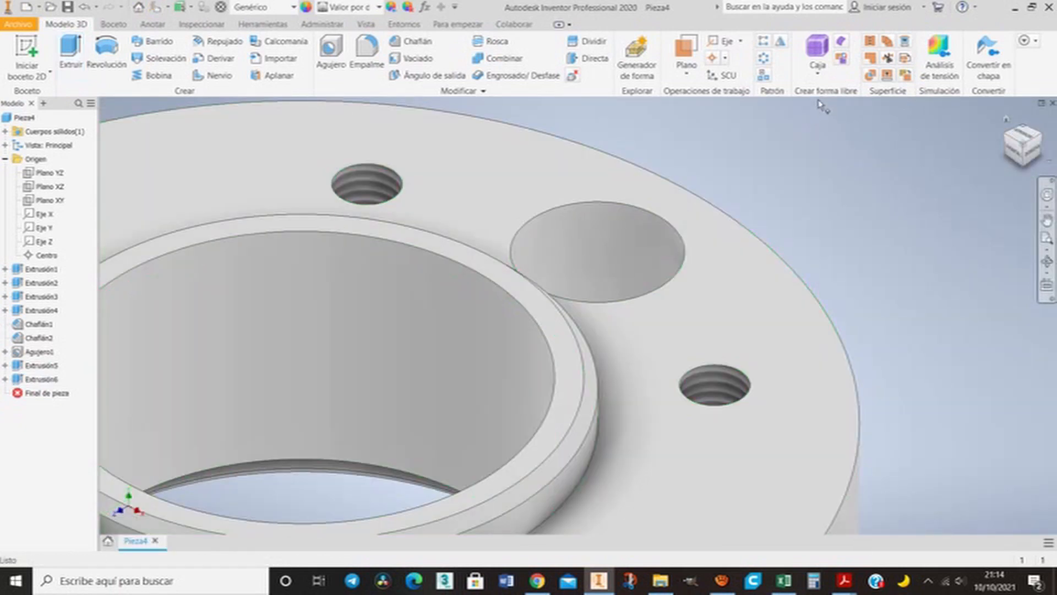
# Chamfer the counterbore's upper rim, the outer edge of its floor and the through hole's lower edge by 2 mm
pyautogui.keyDown('shift'); pyautogui.moveTo(818, 105); pyautogui.dragTo(817, 131, button='middle'); pyautogui.keyUp('shift')
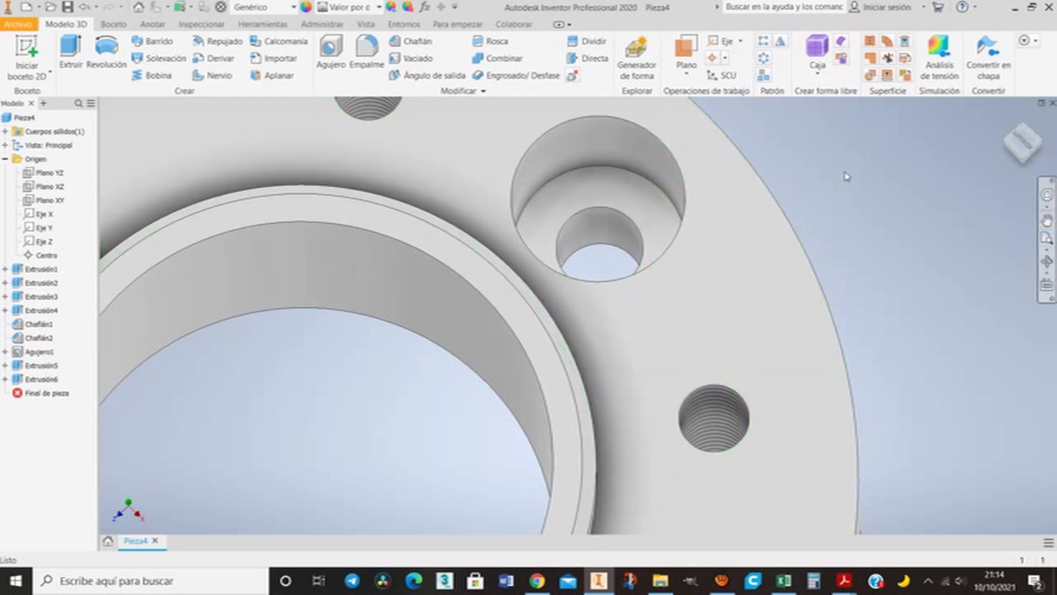
pyautogui.scroll(-5, 738, 163)
pyautogui.scroll(6, 738, 159)
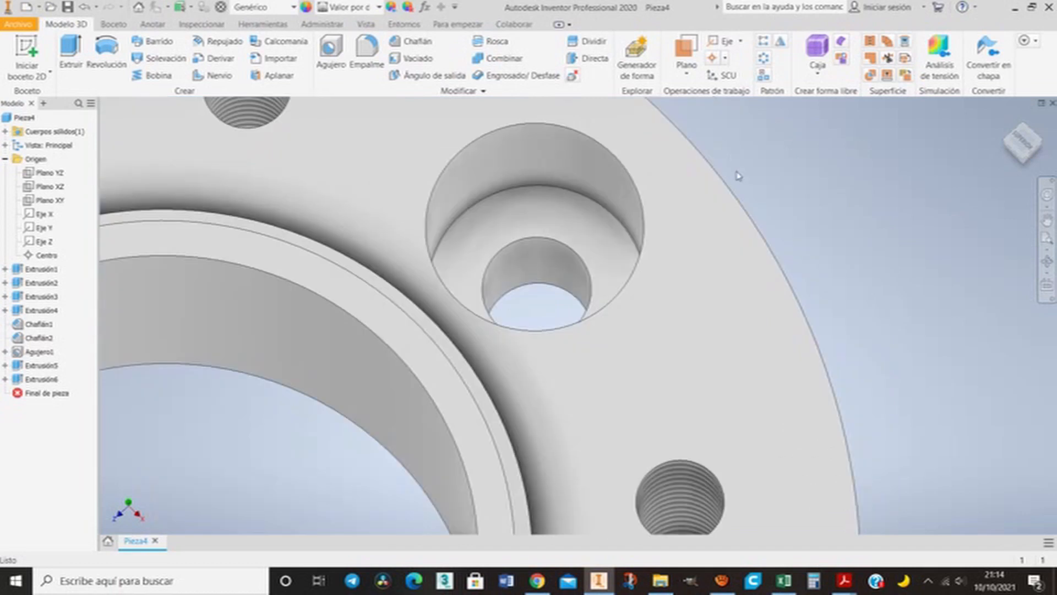
pyautogui.click(413, 42)
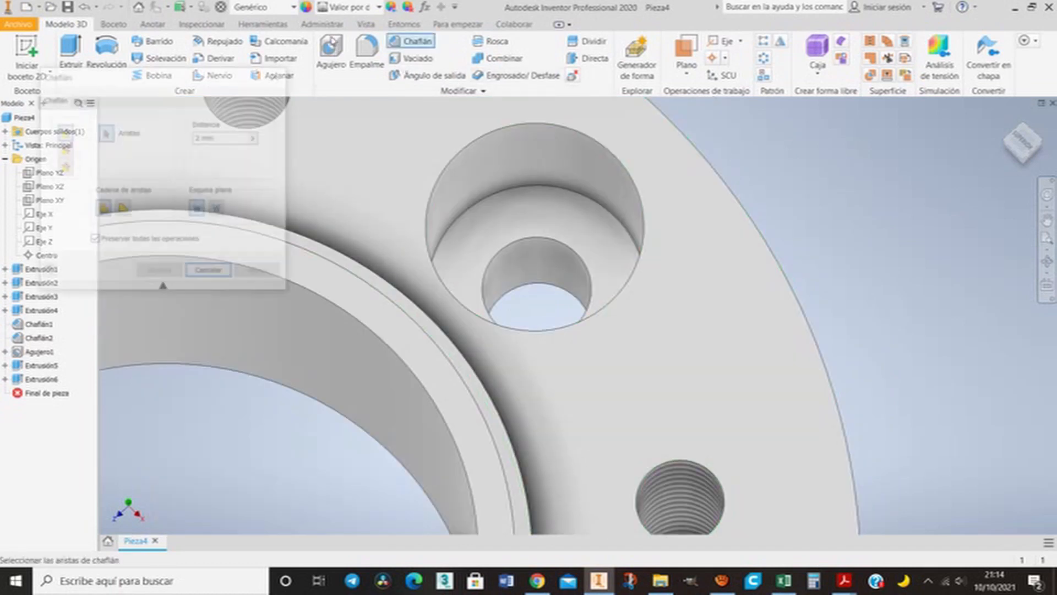
pyautogui.click(479, 117)
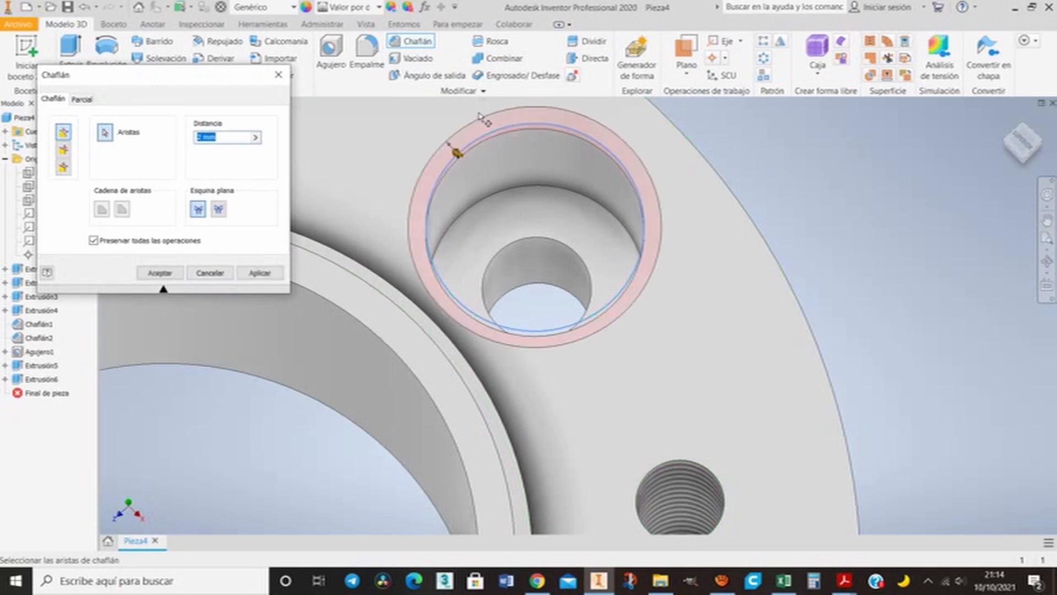
pyautogui.click(451, 201)
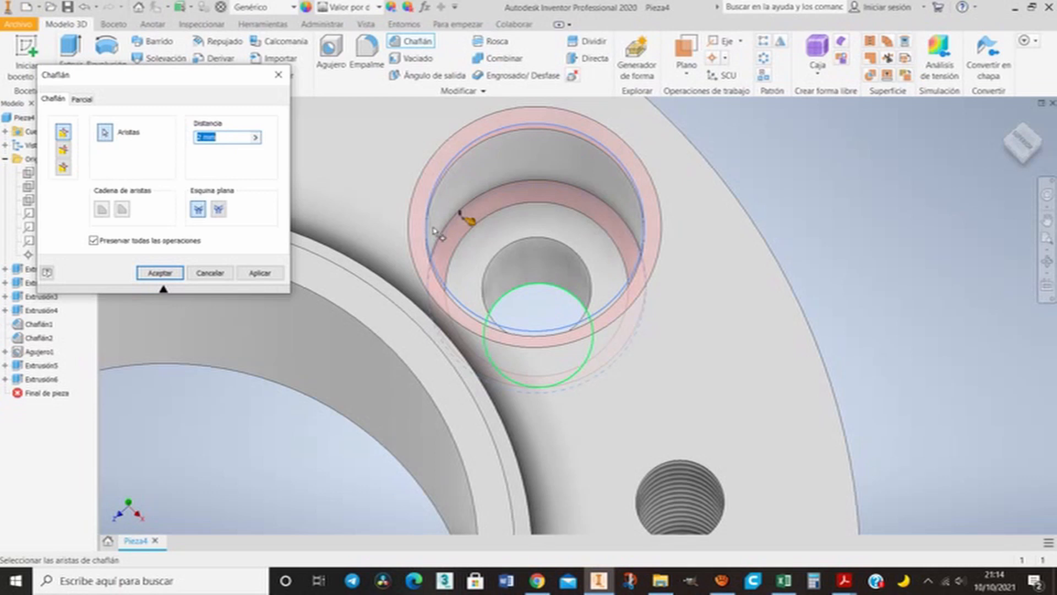
pyautogui.click(578, 372)
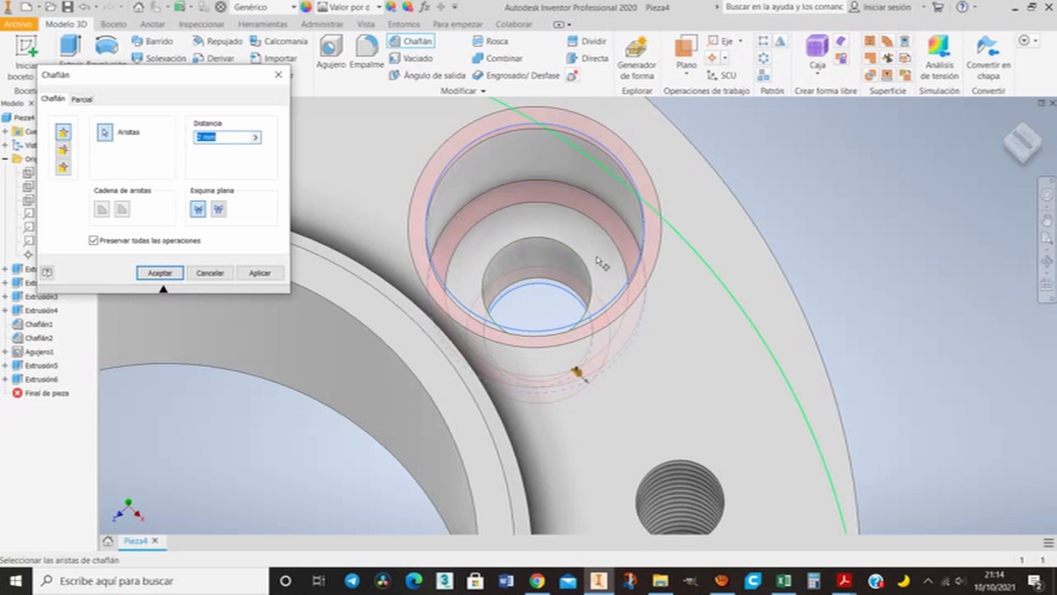
pyautogui.click(260, 272)
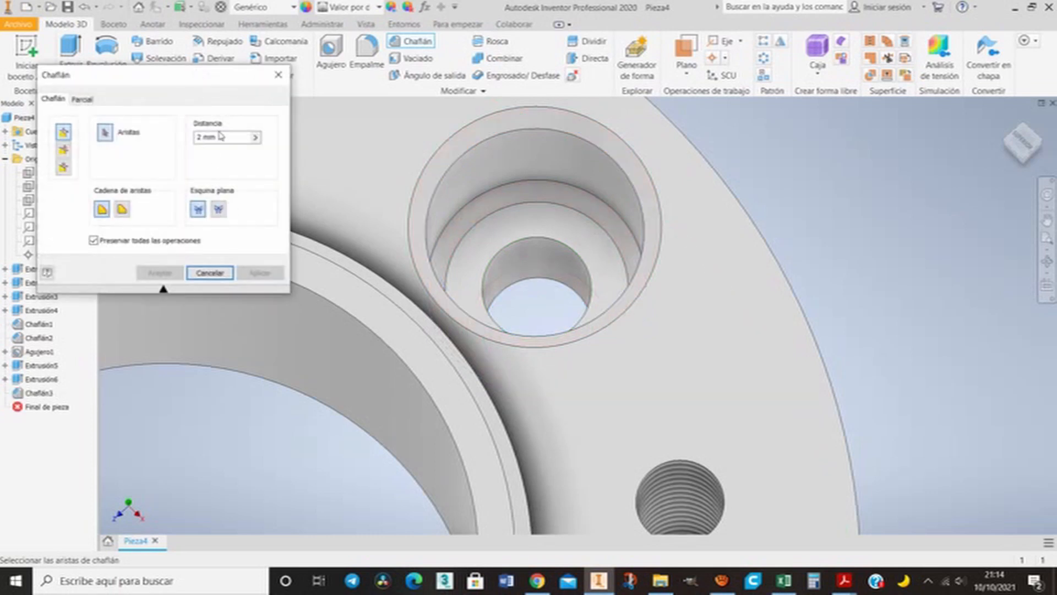
pyautogui.click(278, 74)
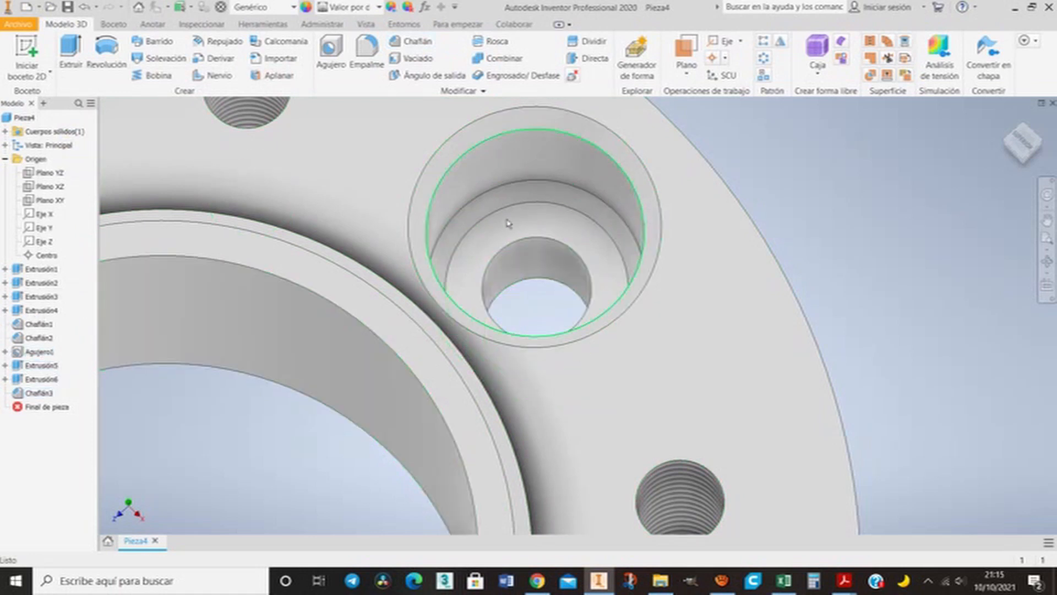
# Pattern the through hole, its counterbore and their chamfers circularly around the disc's central axis, with 5 instances over 360 degrees
pyautogui.scroll(-4, 507, 219)
pyautogui.scroll(3, 518, 217)
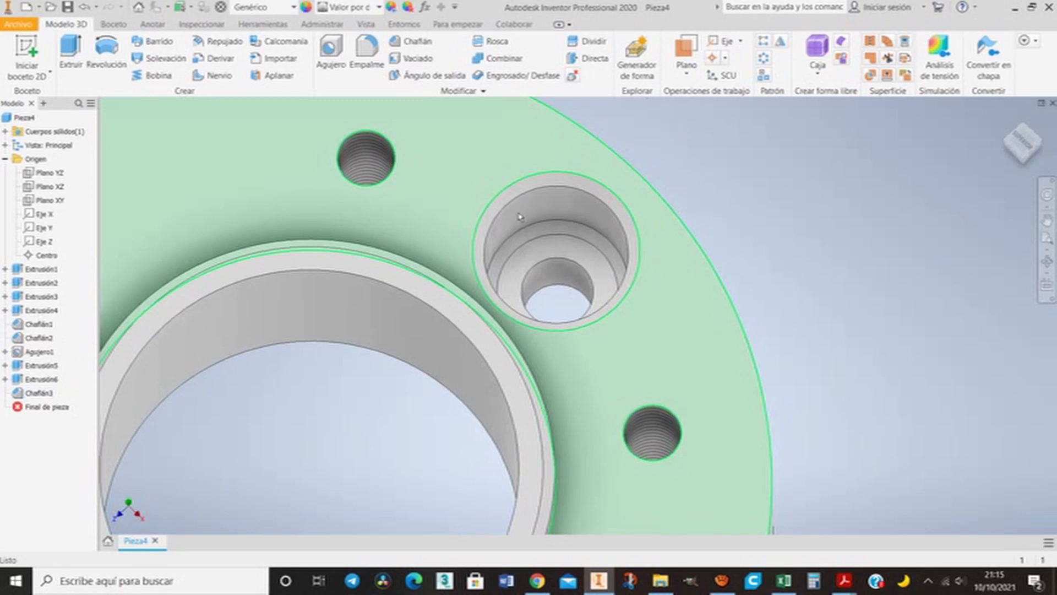
pyautogui.scroll(-3, 573, 182)
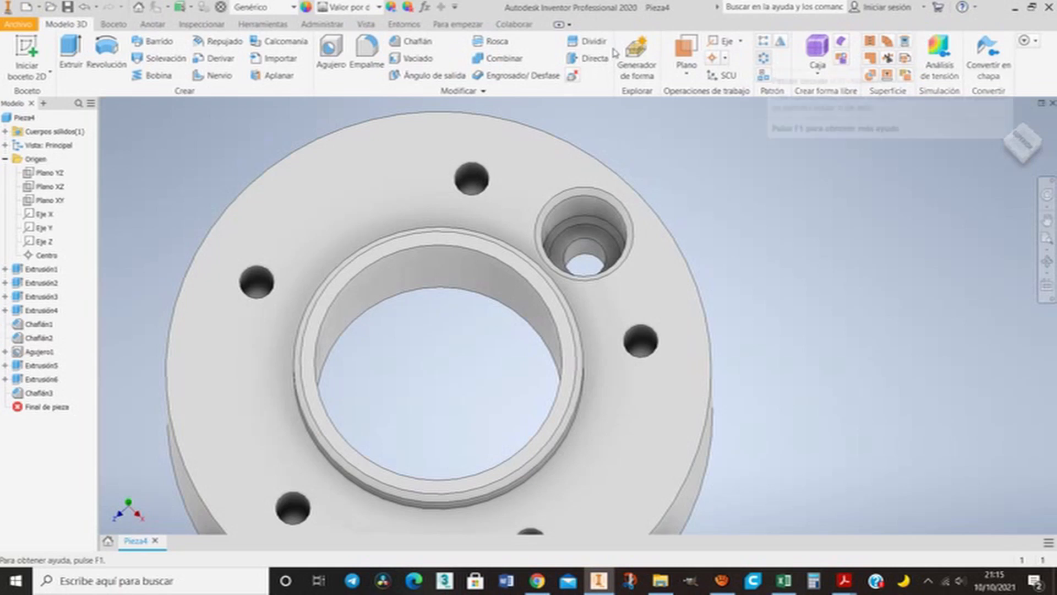
pyautogui.click(763, 57)
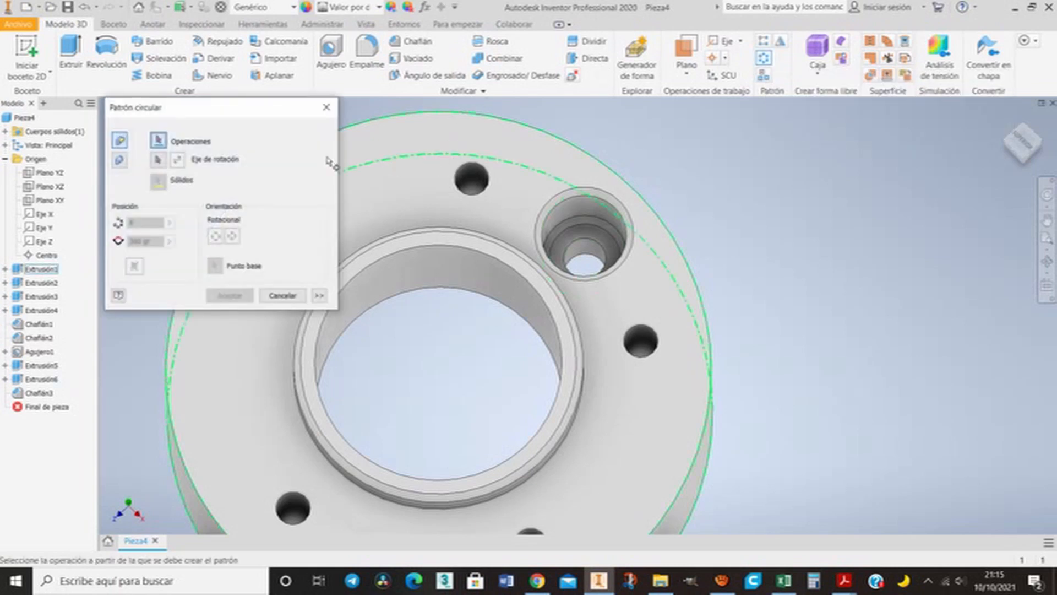
pyautogui.click(451, 168)
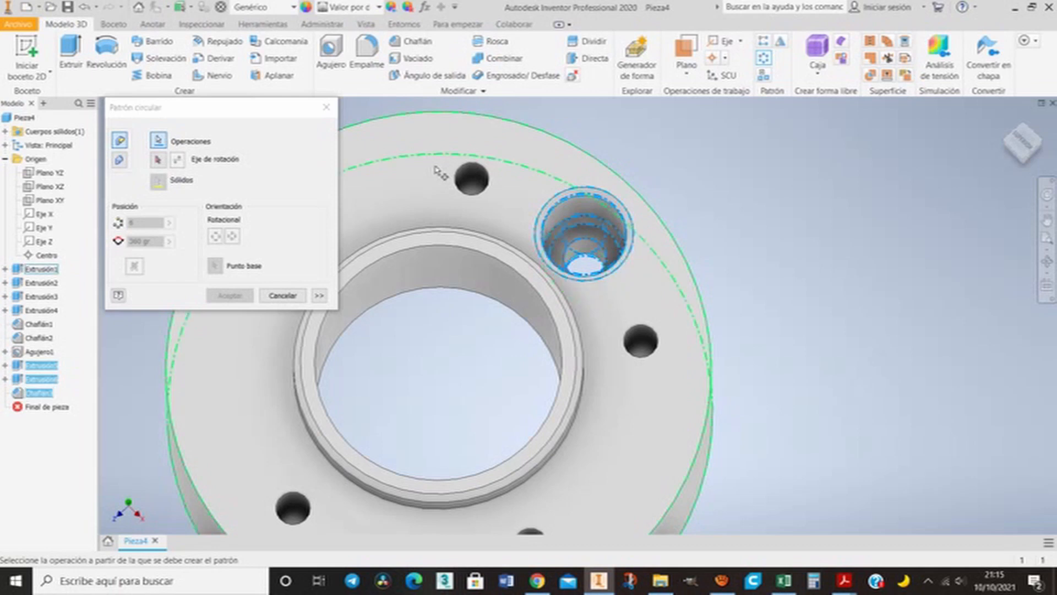
pyautogui.click(158, 159)
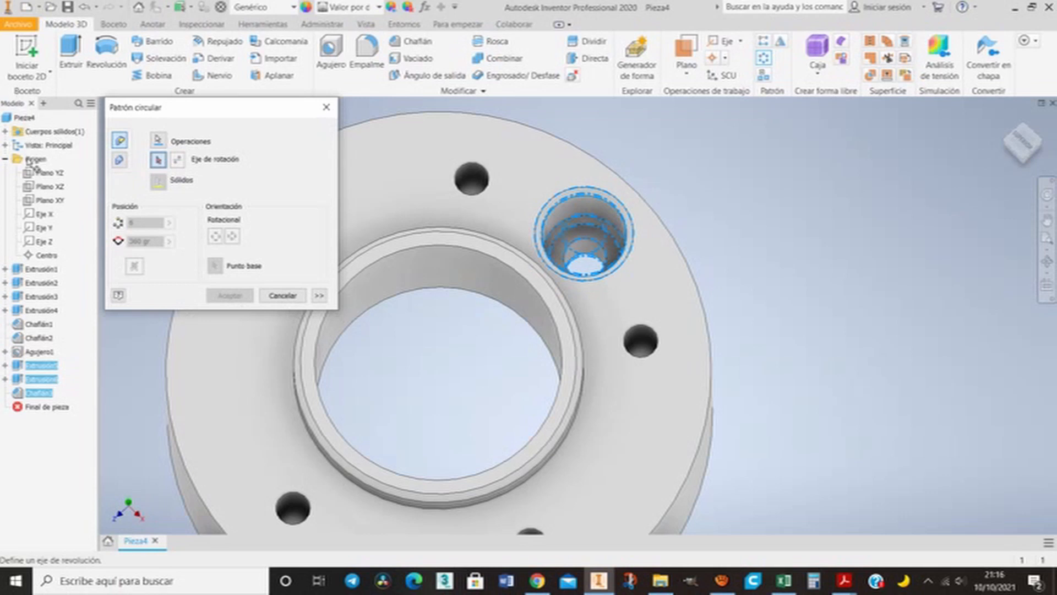
pyautogui.click(42, 190)
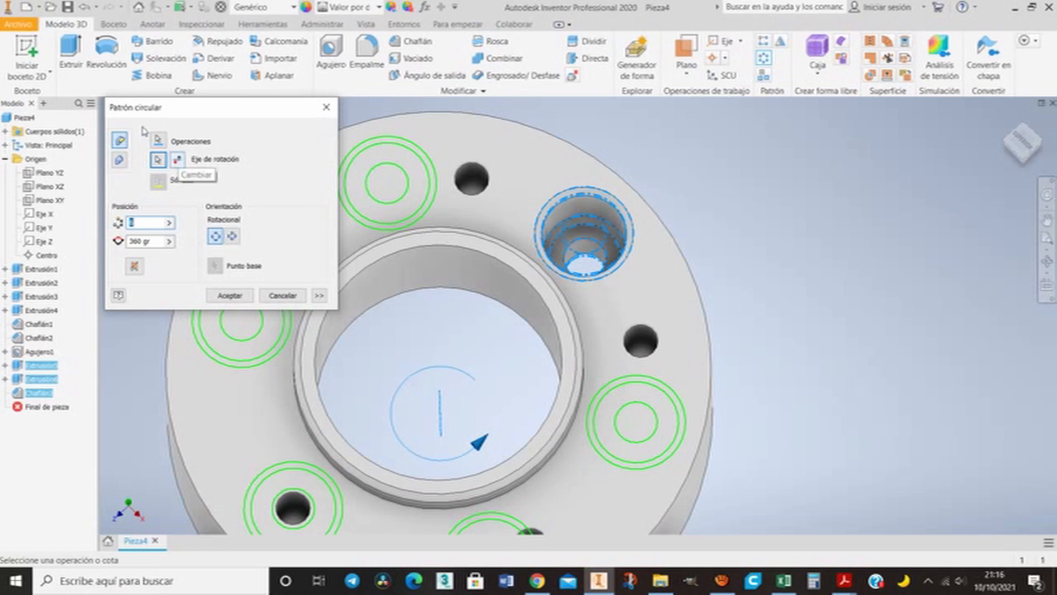
pyautogui.write('6')
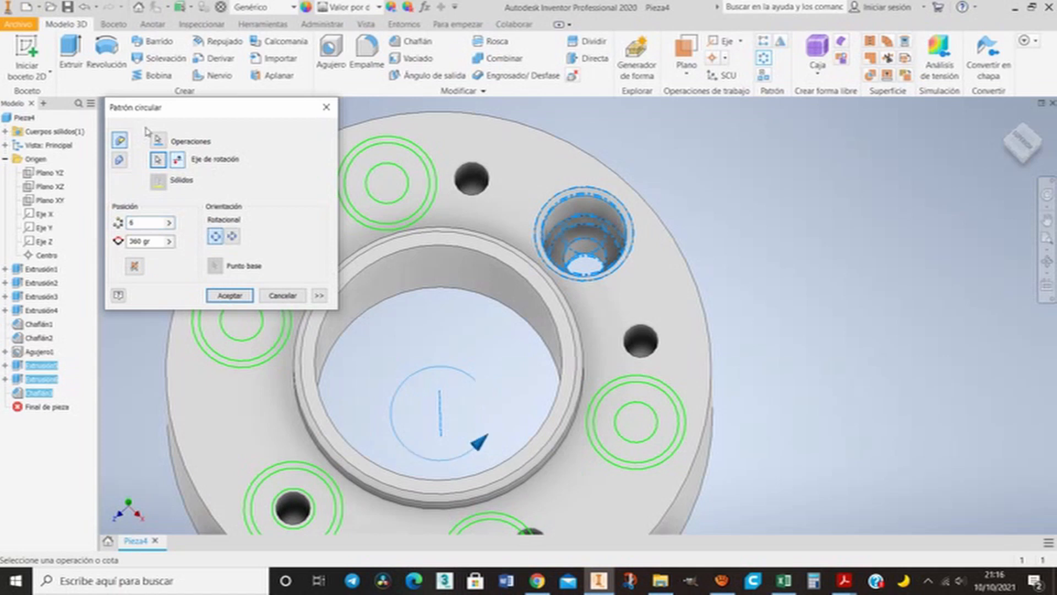
pyautogui.press('Tab')
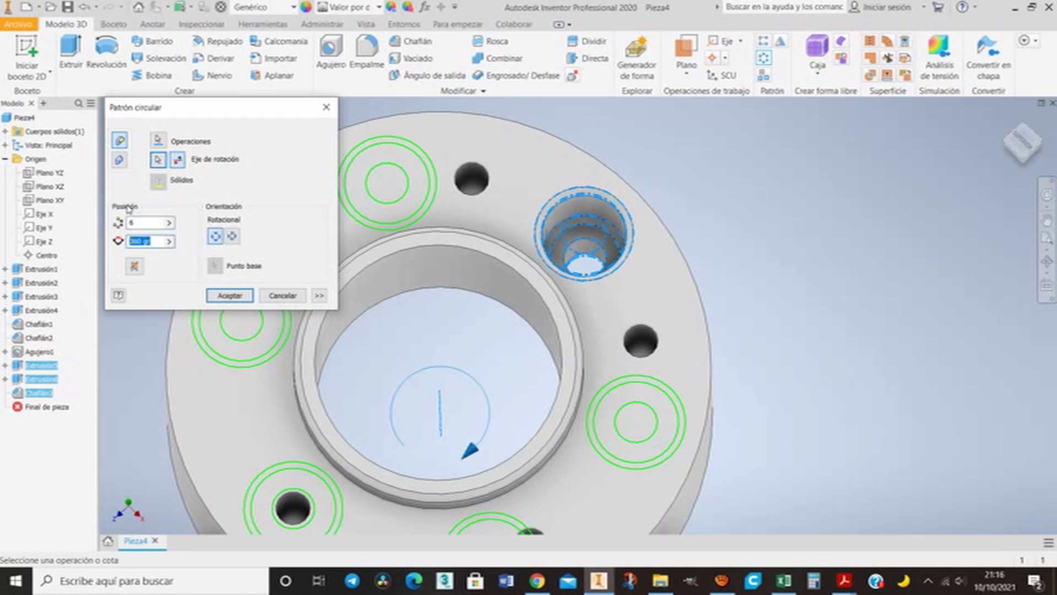
pyautogui.hotkey('shift', 'Tab')
pyautogui.write('5')
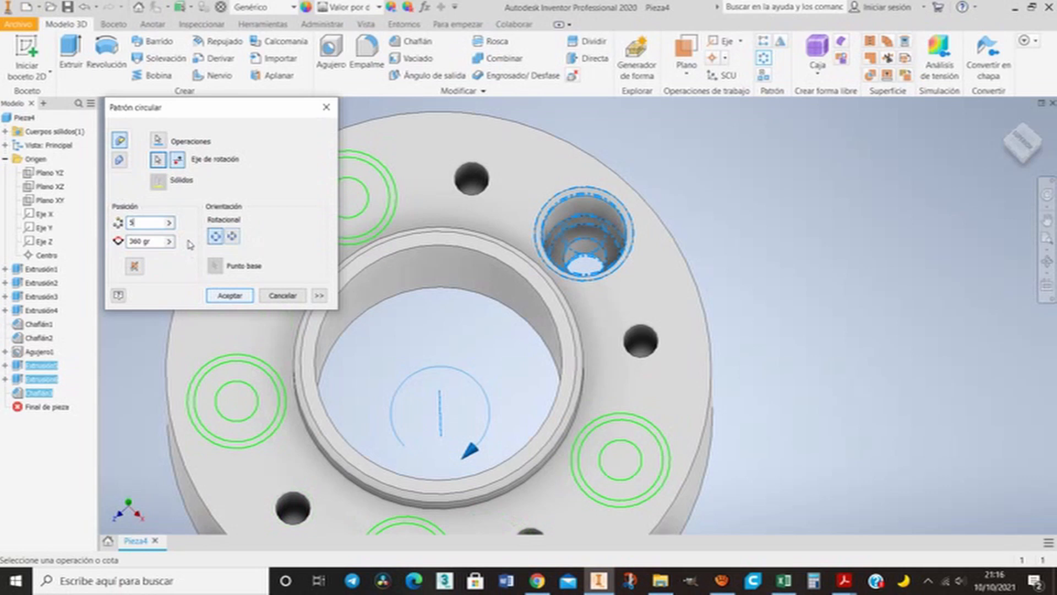
pyautogui.click(230, 296)
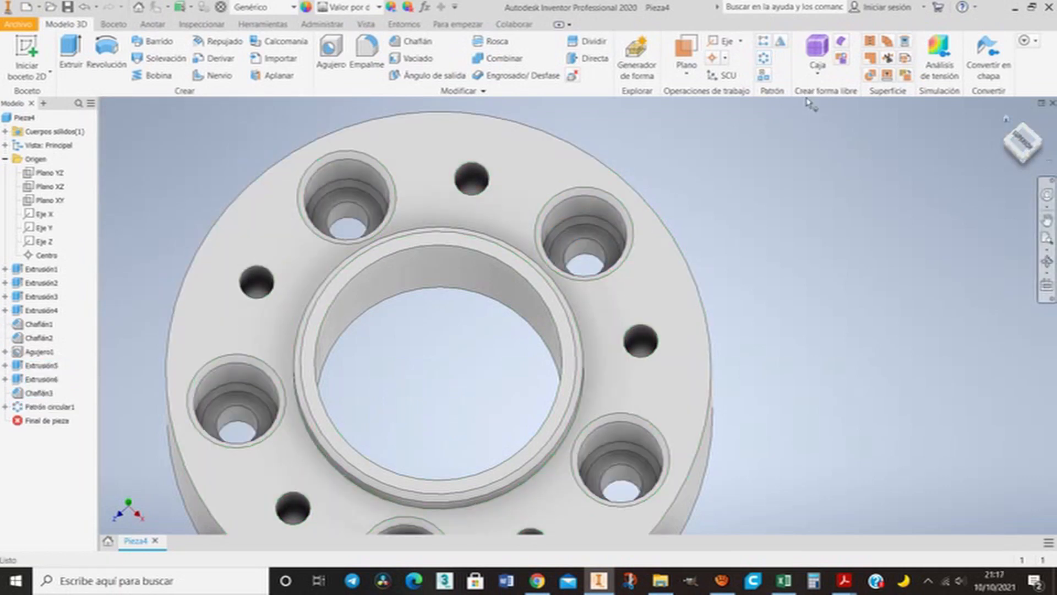
# Fillet the disc's upper and lower outer edges with a 2 mm radius
pyautogui.press('F6')
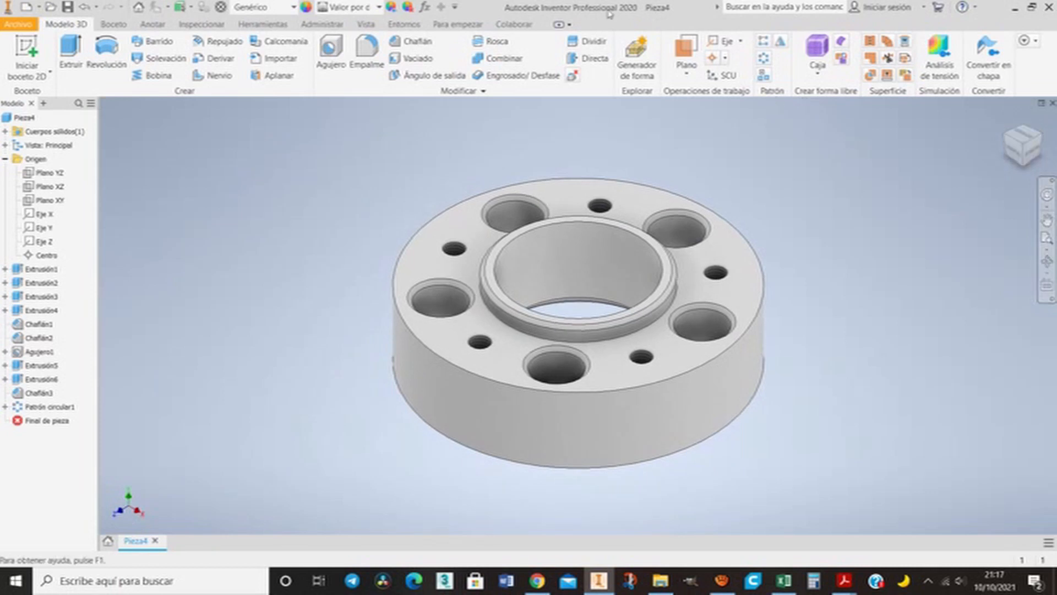
pyautogui.click(366, 52)
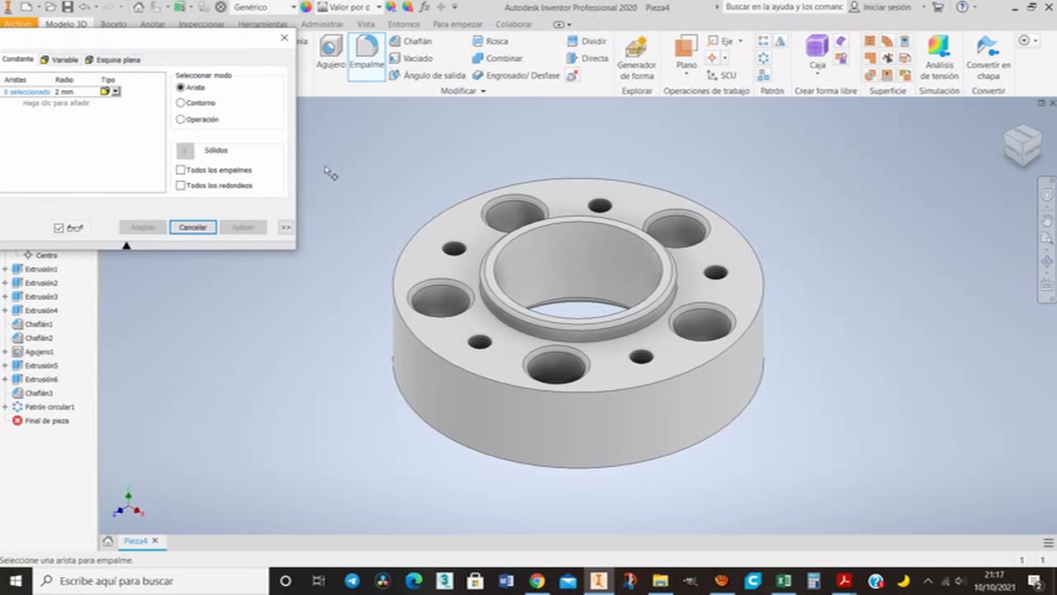
pyautogui.click(342, 189)
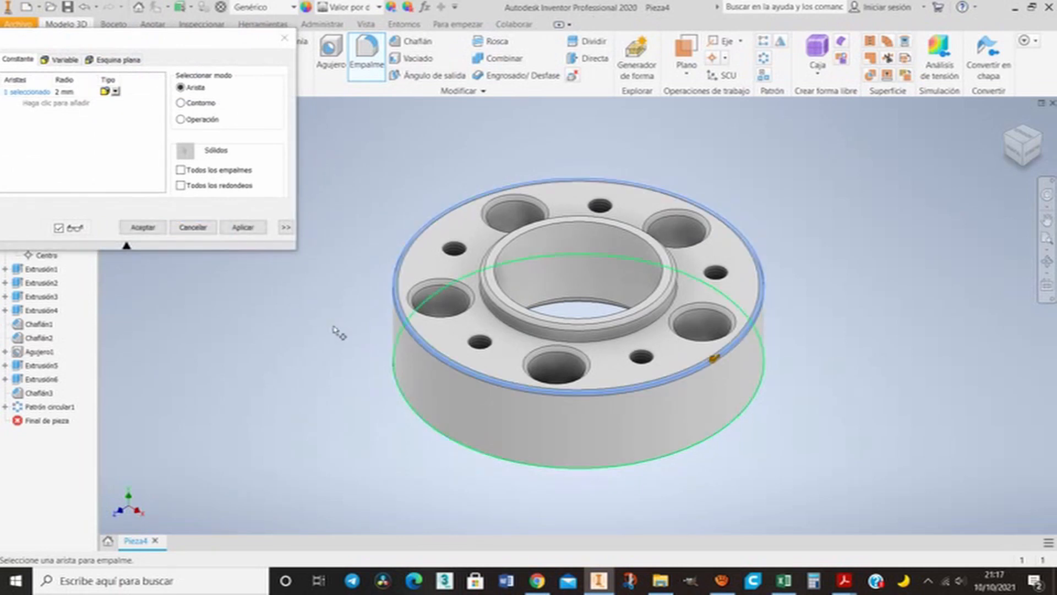
pyautogui.click(712, 440)
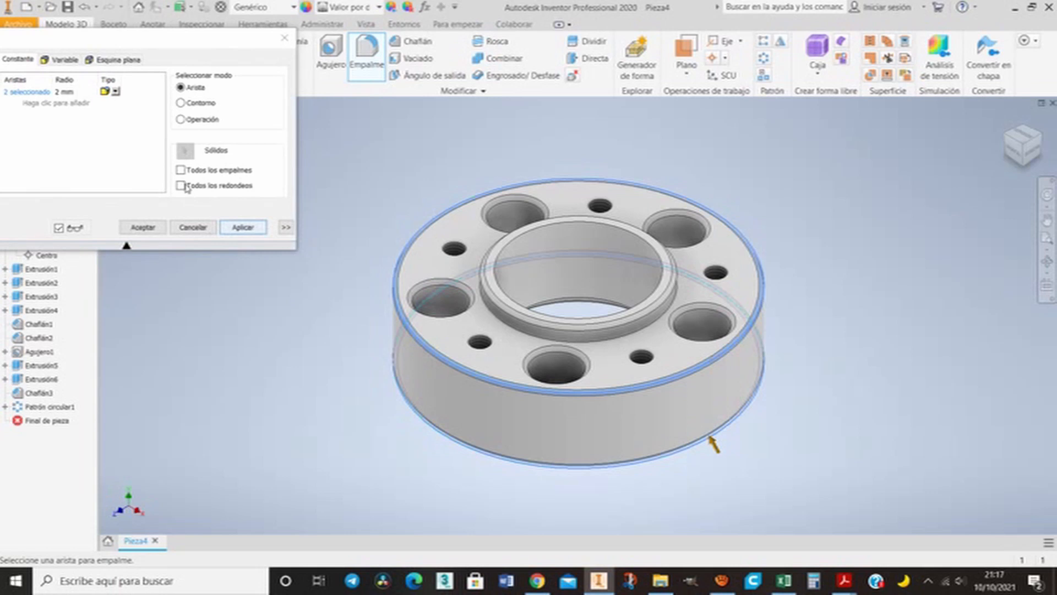
pyautogui.click(243, 227)
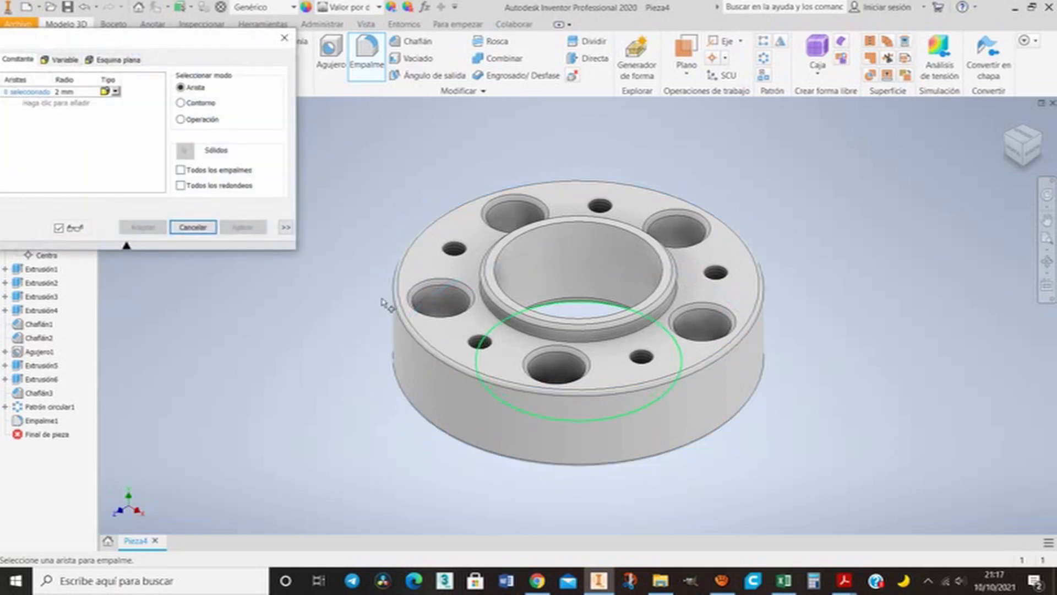
pyautogui.click(15, 337)
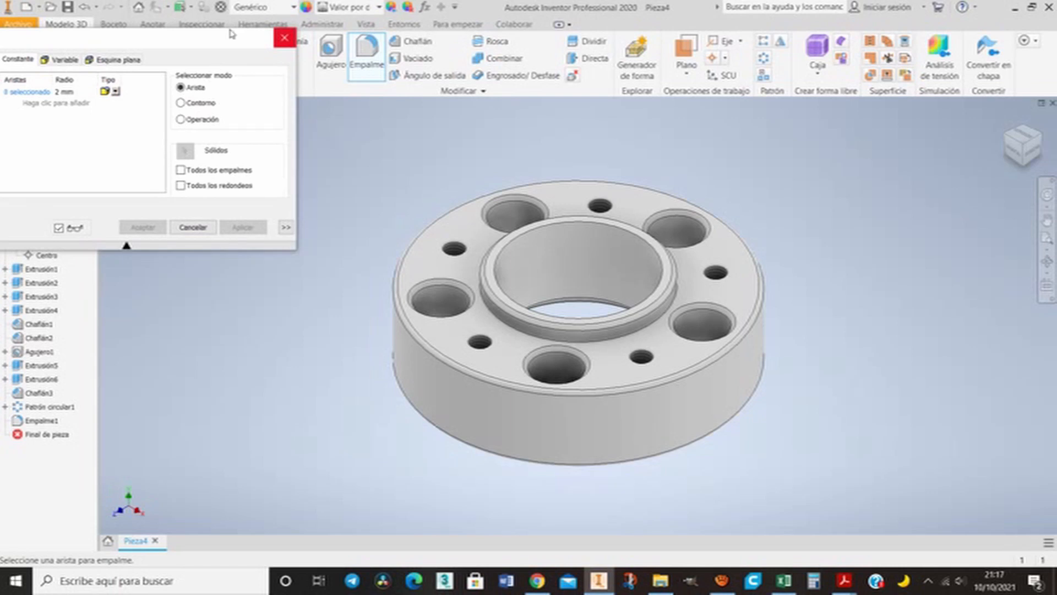
pyautogui.click(284, 37)
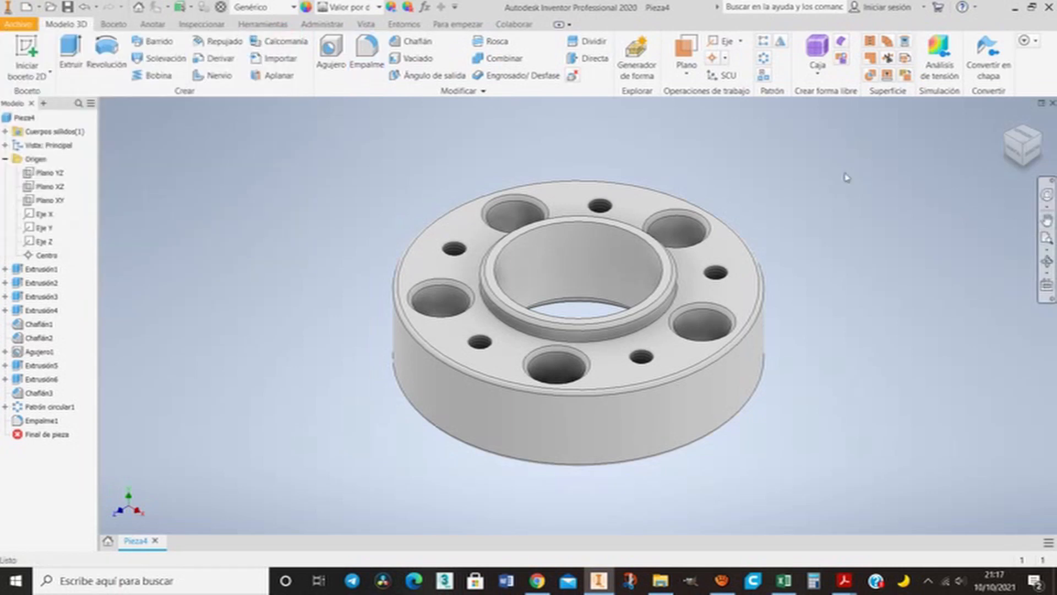